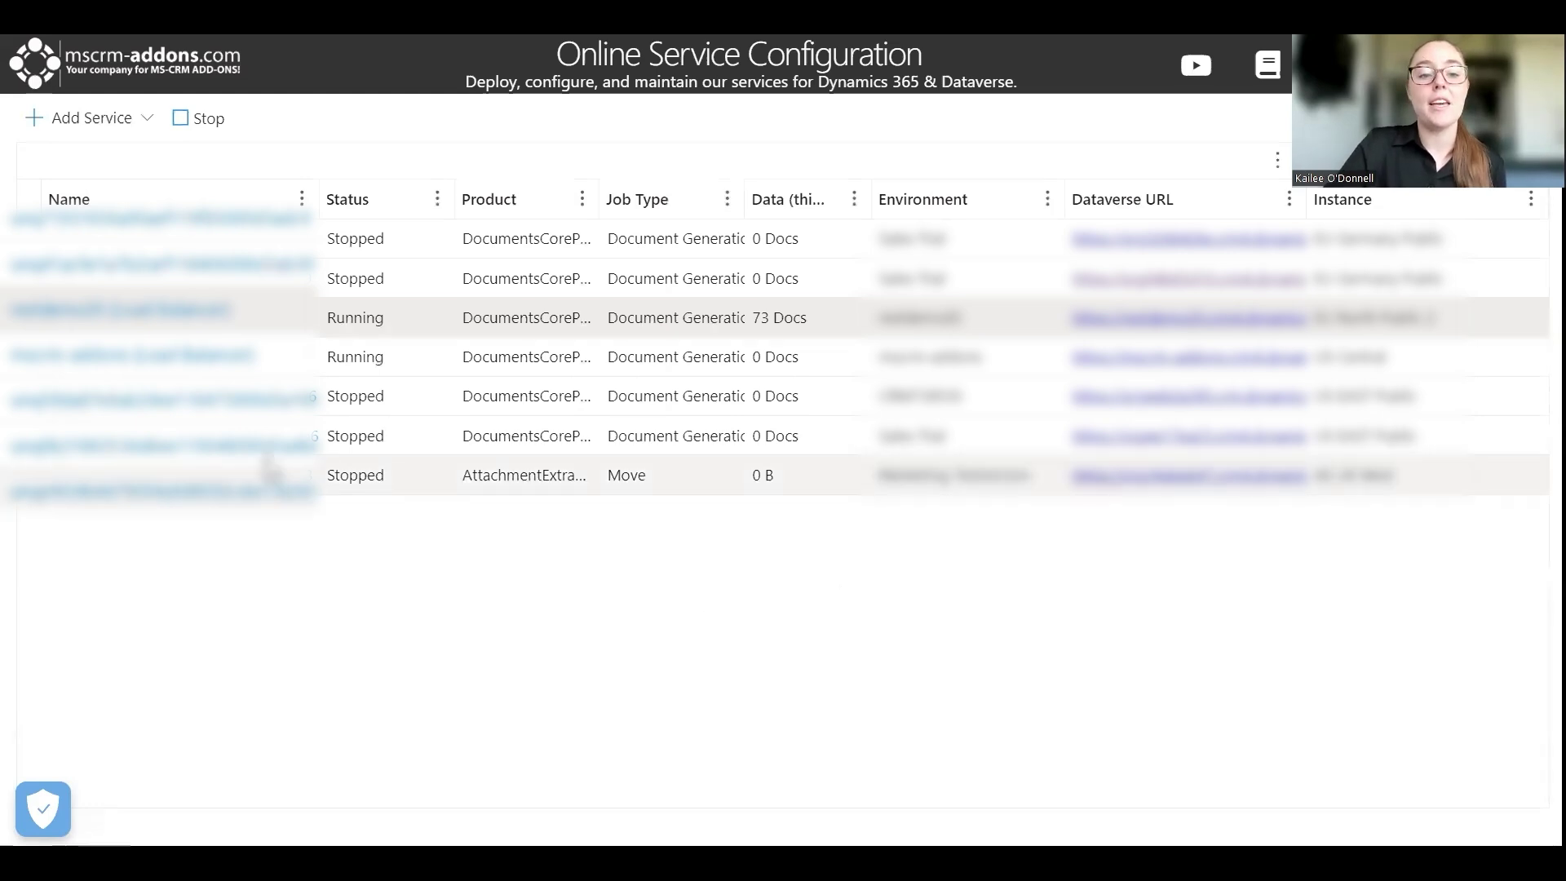
- Copy the DCP Service API key from the Load Balancer service's Power Automate section
click(198, 314)
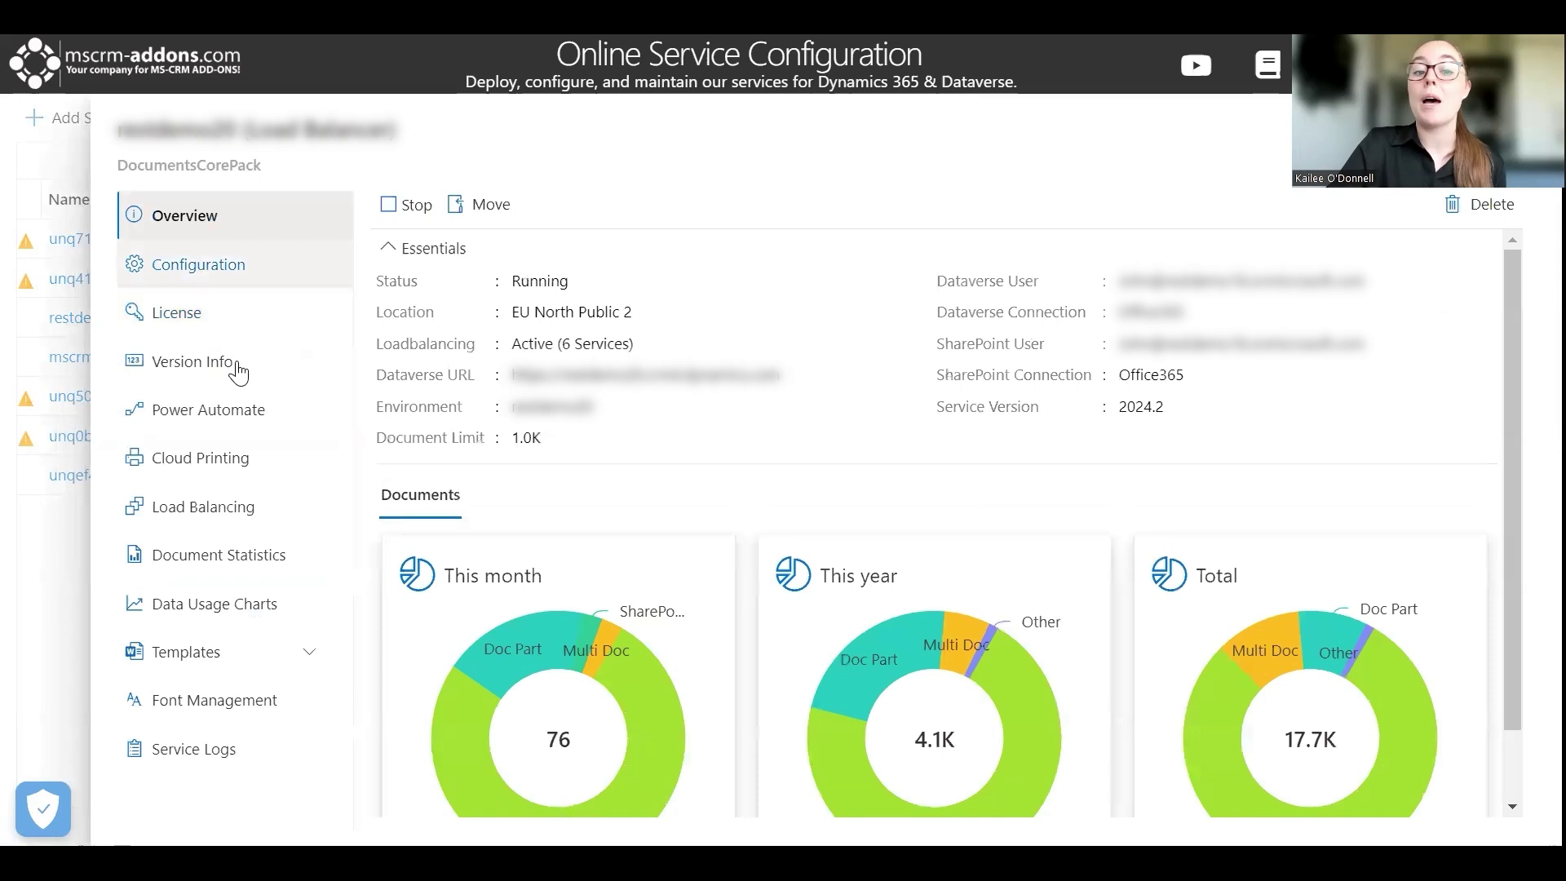
click(290, 418)
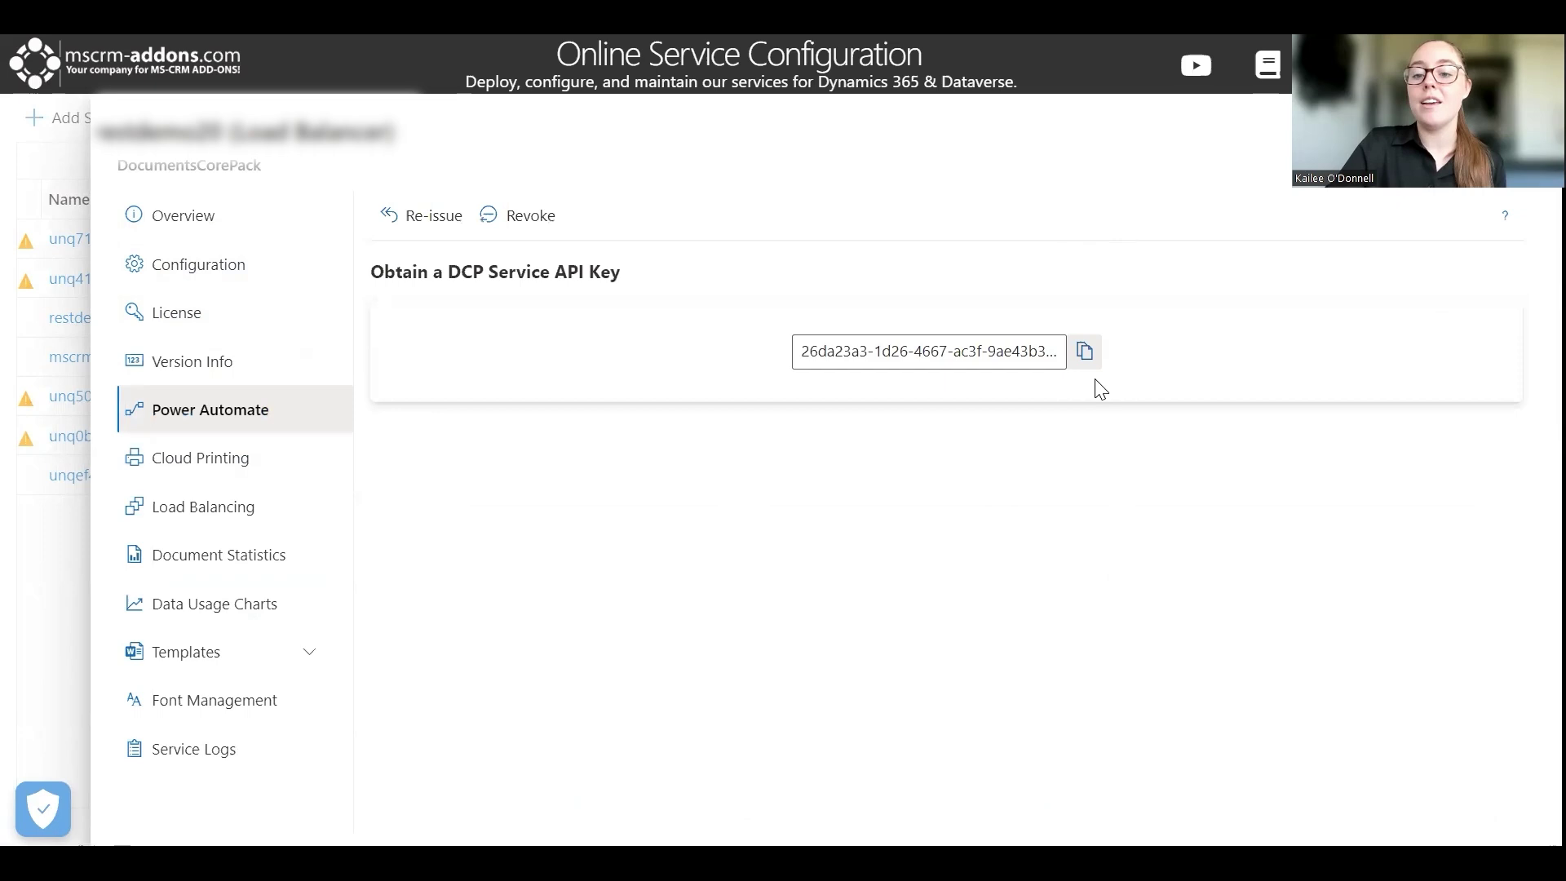
click(1084, 356)
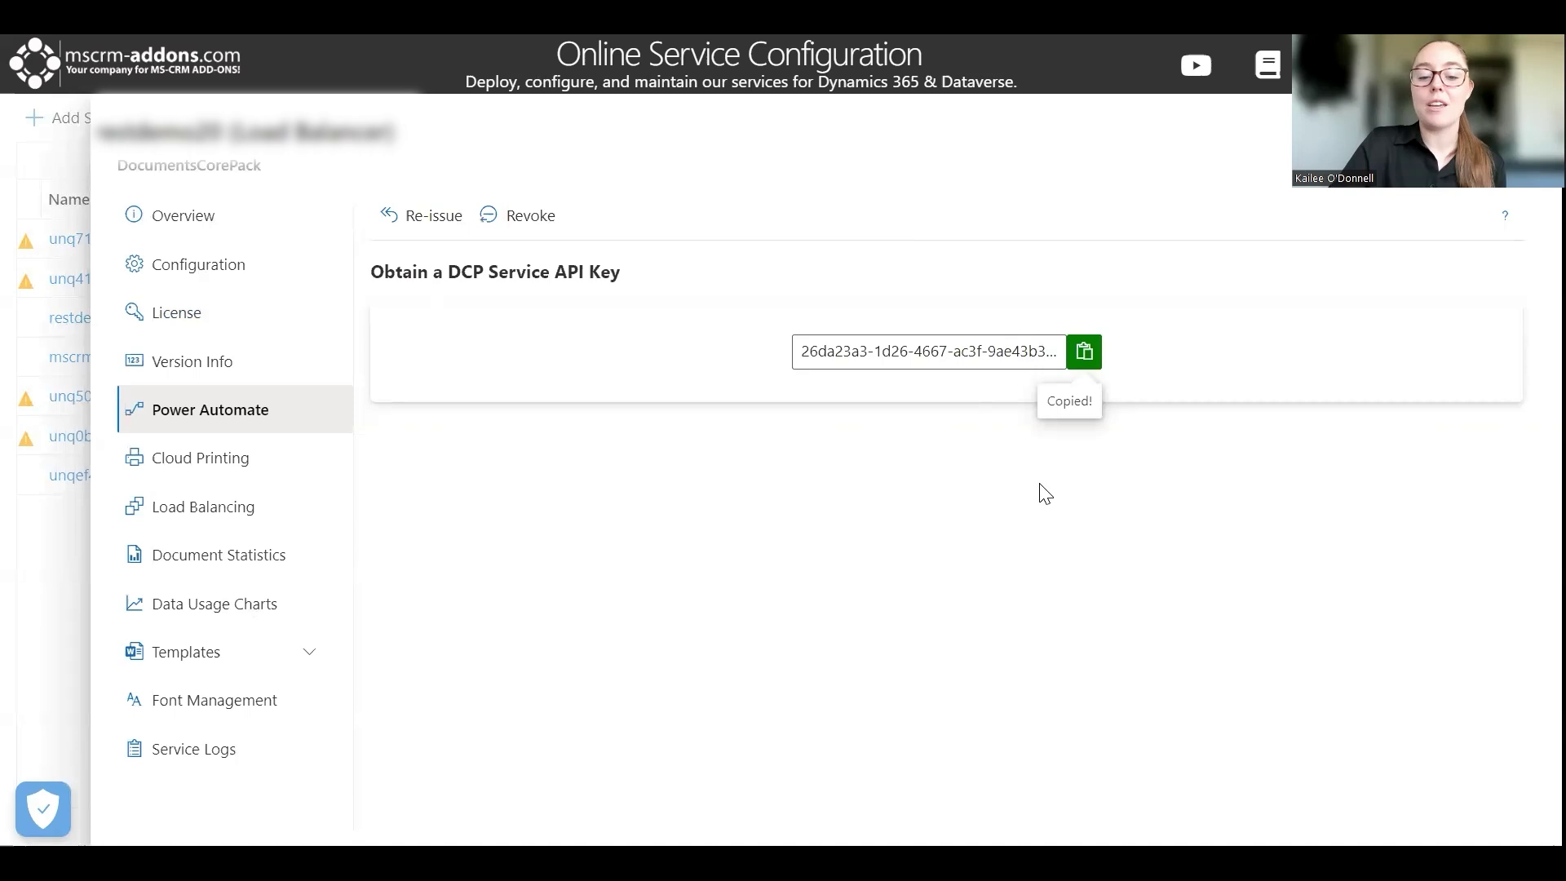
- Add the DocumentsCorePack 'Get document templates' action right after the row-change trigger
mouse_move(842, 864)
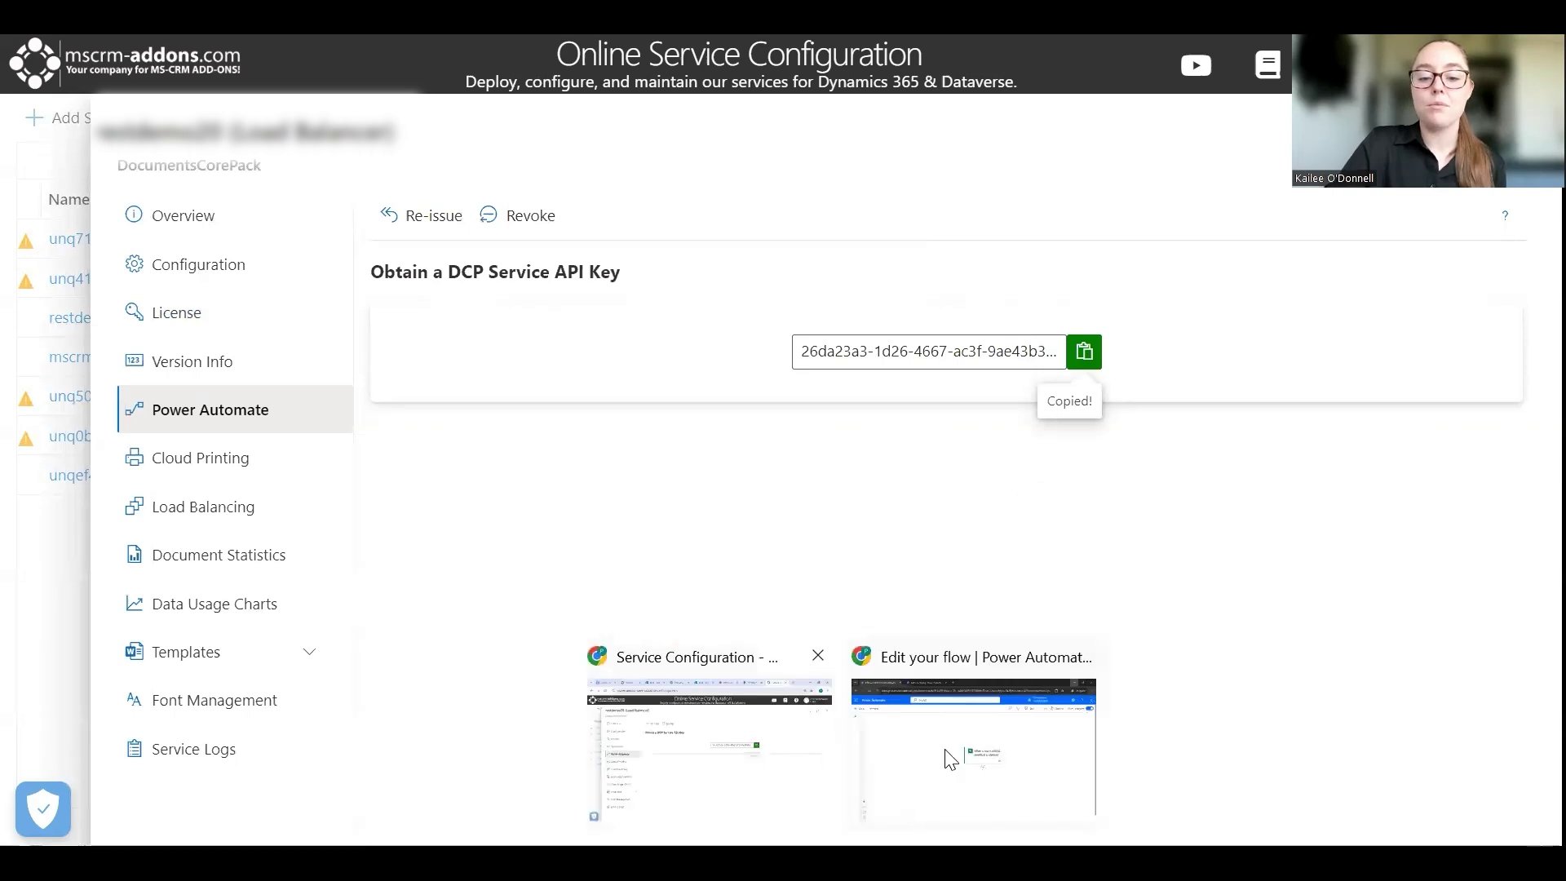
click(979, 742)
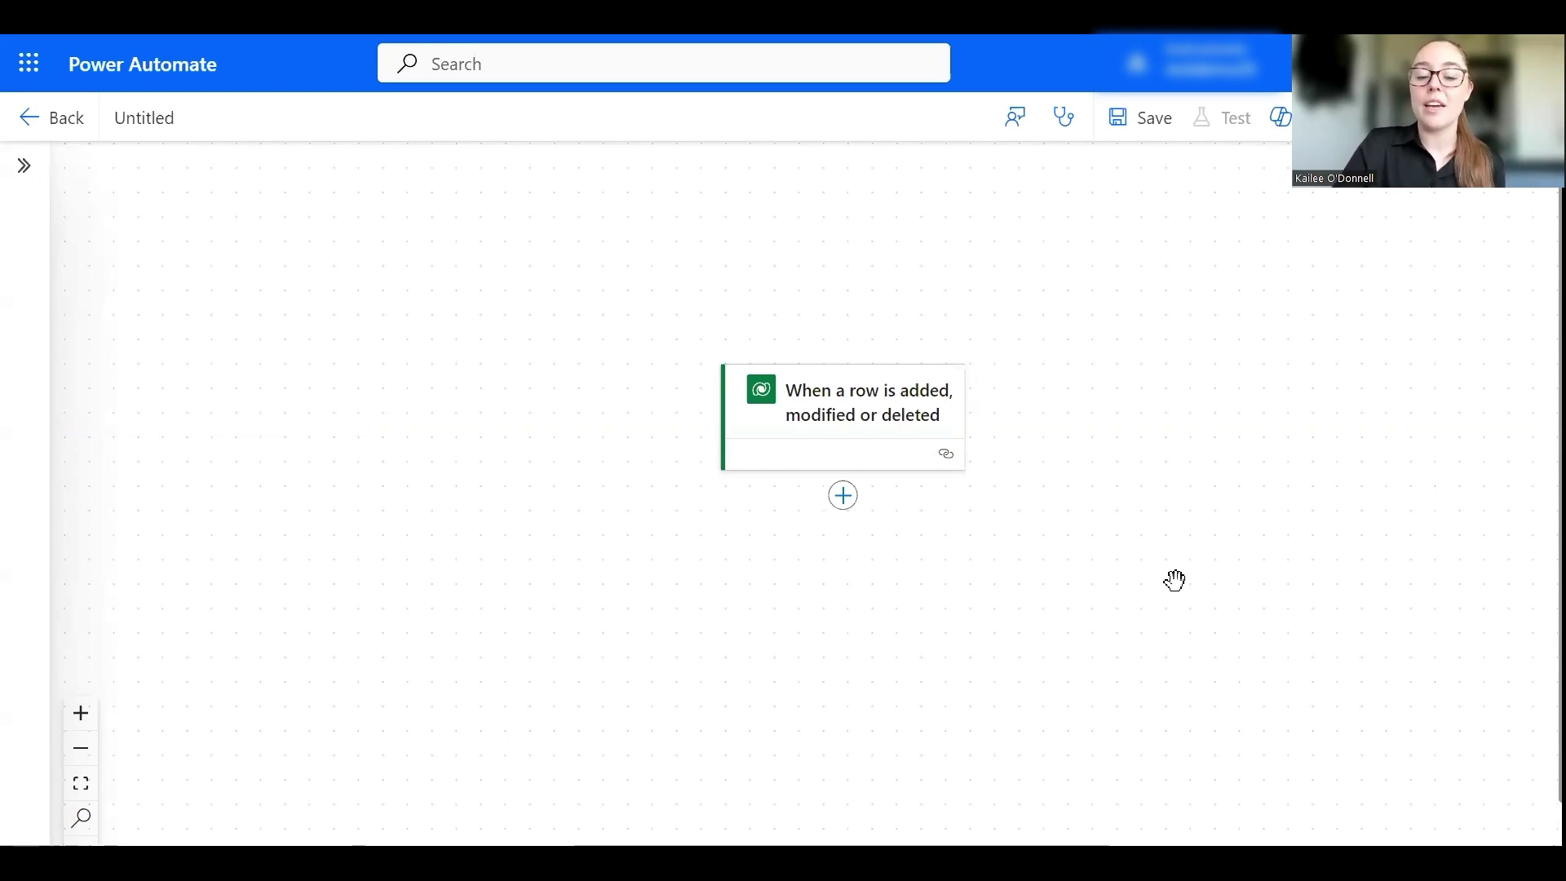
click(842, 498)
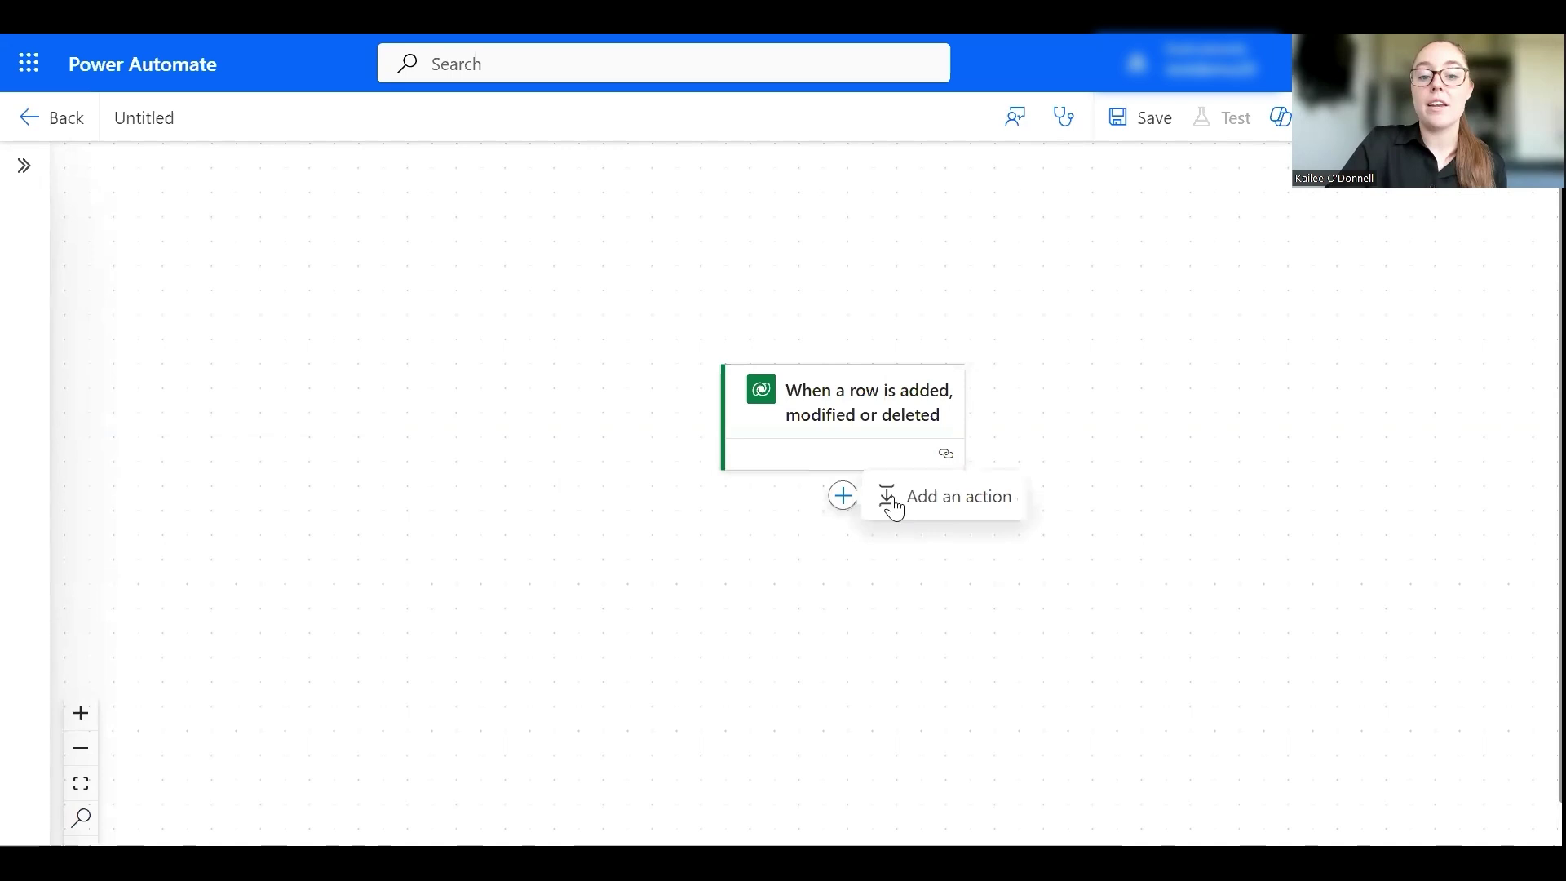
click(906, 509)
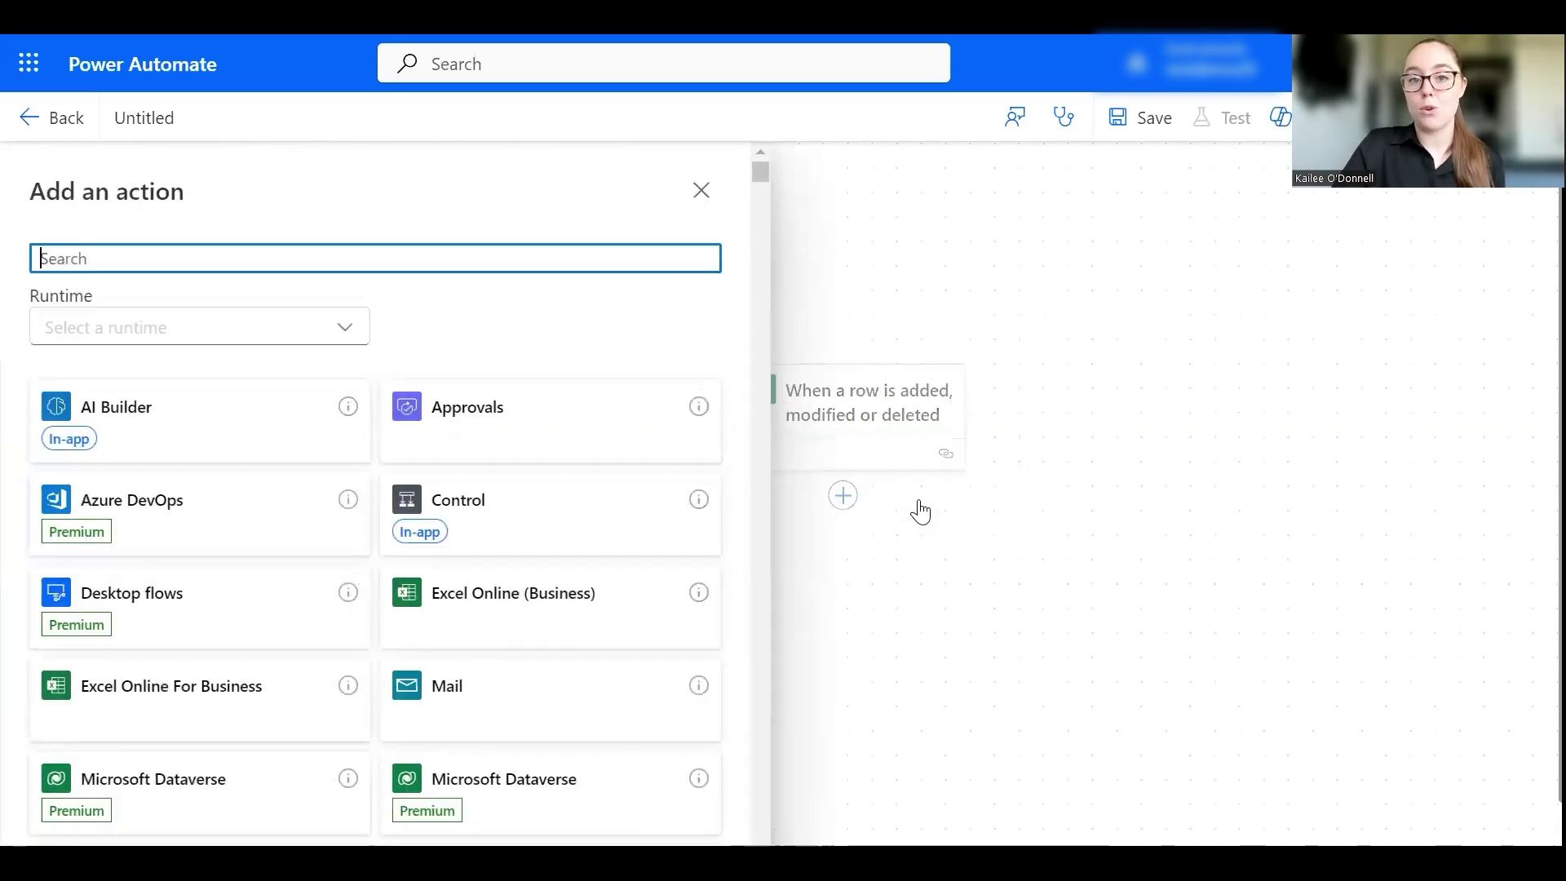
text(documentsscor)
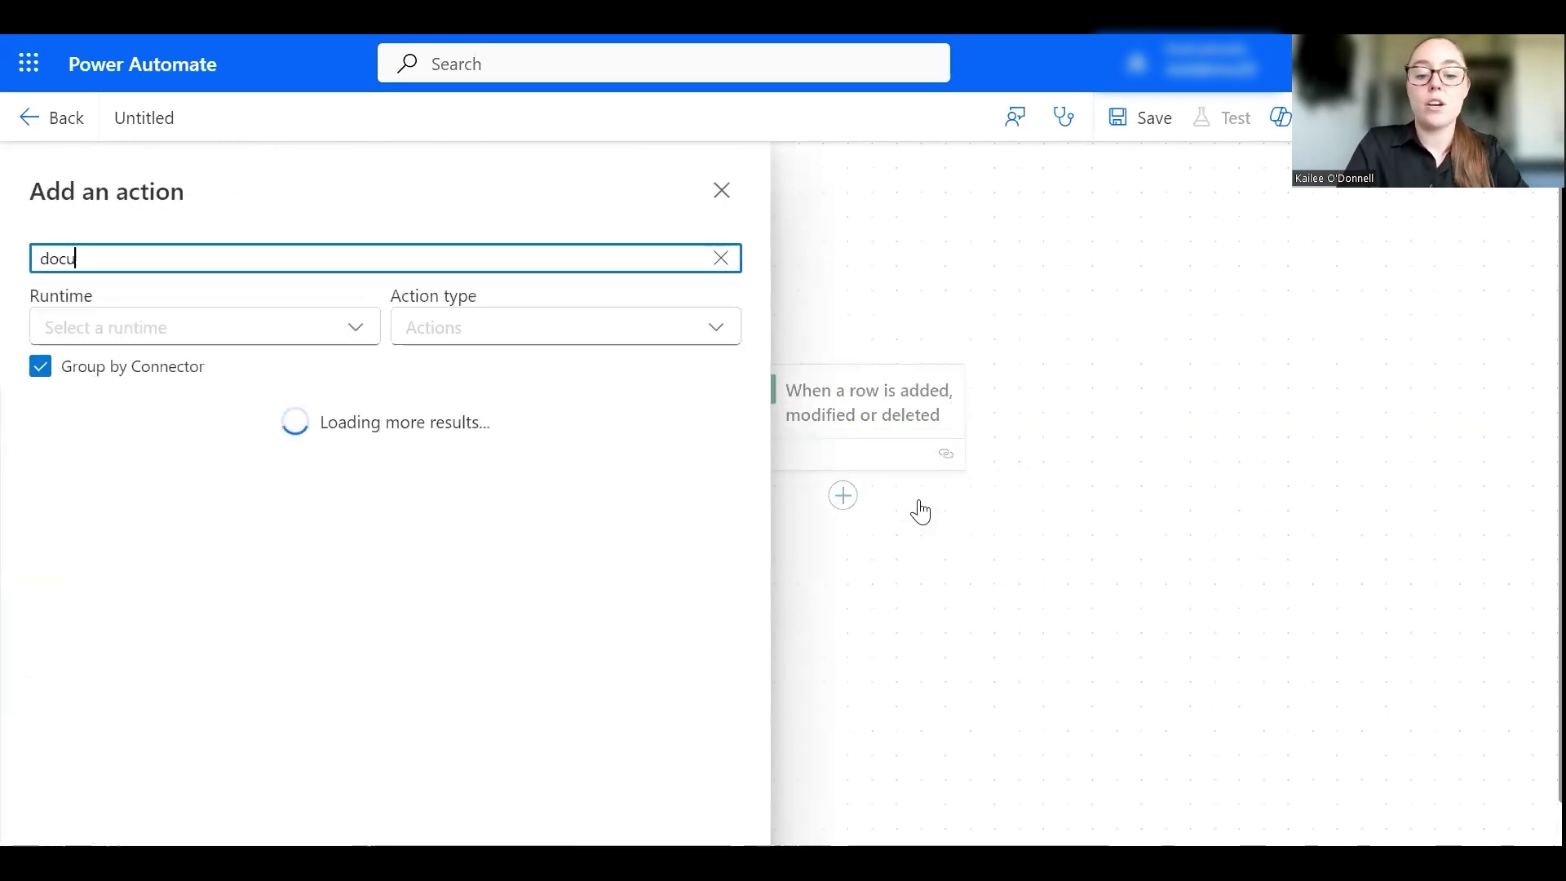
key(BackSpace)
key(BackSpace)
key(BackSpace)
key(BackSpace)
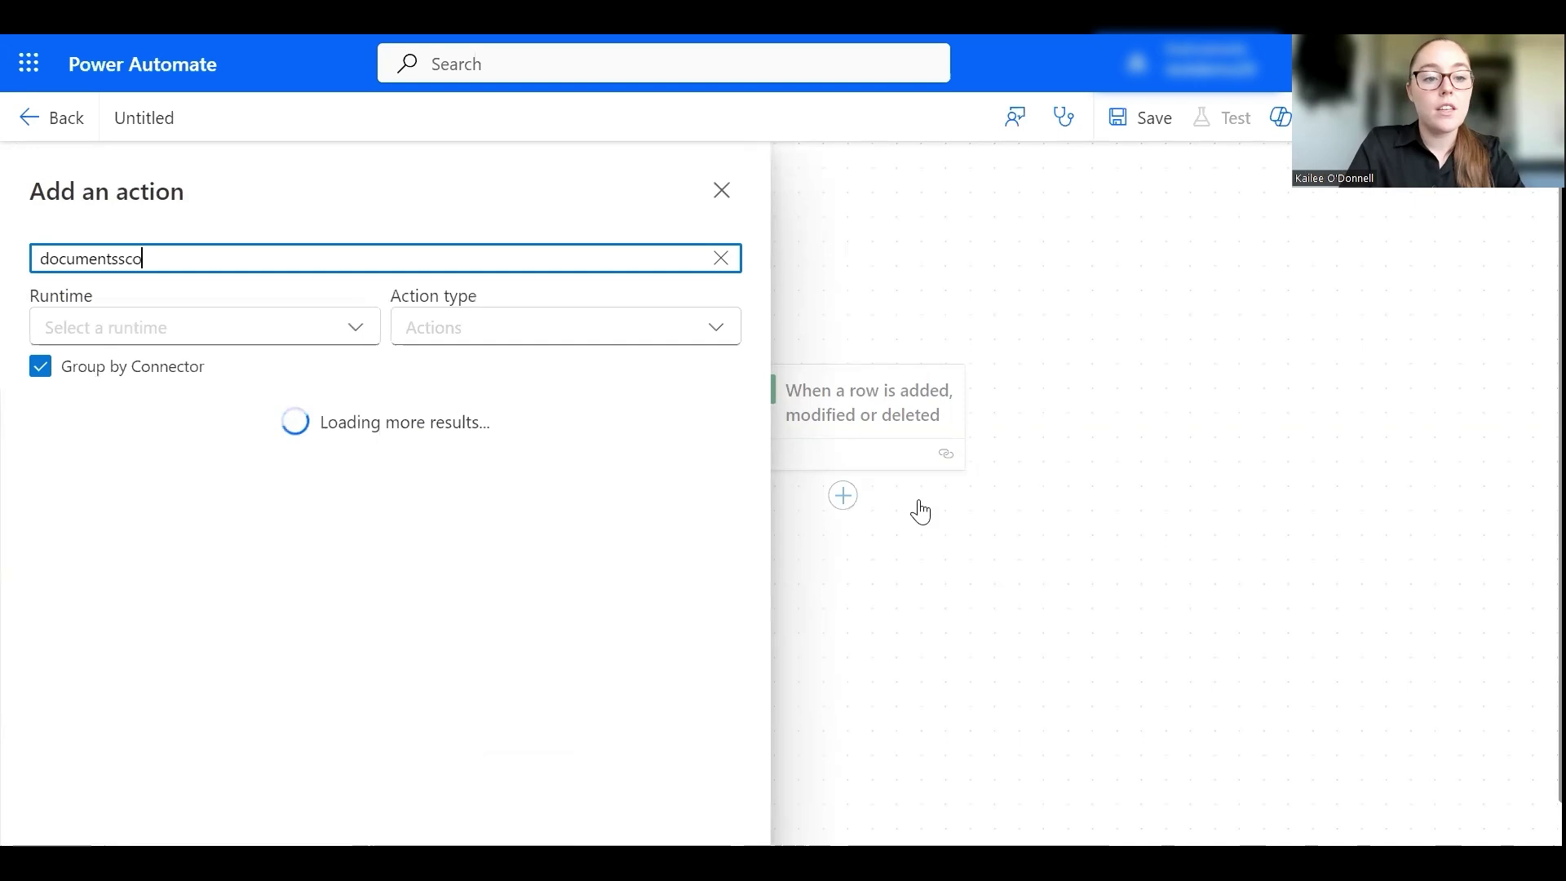
text(dorepa)
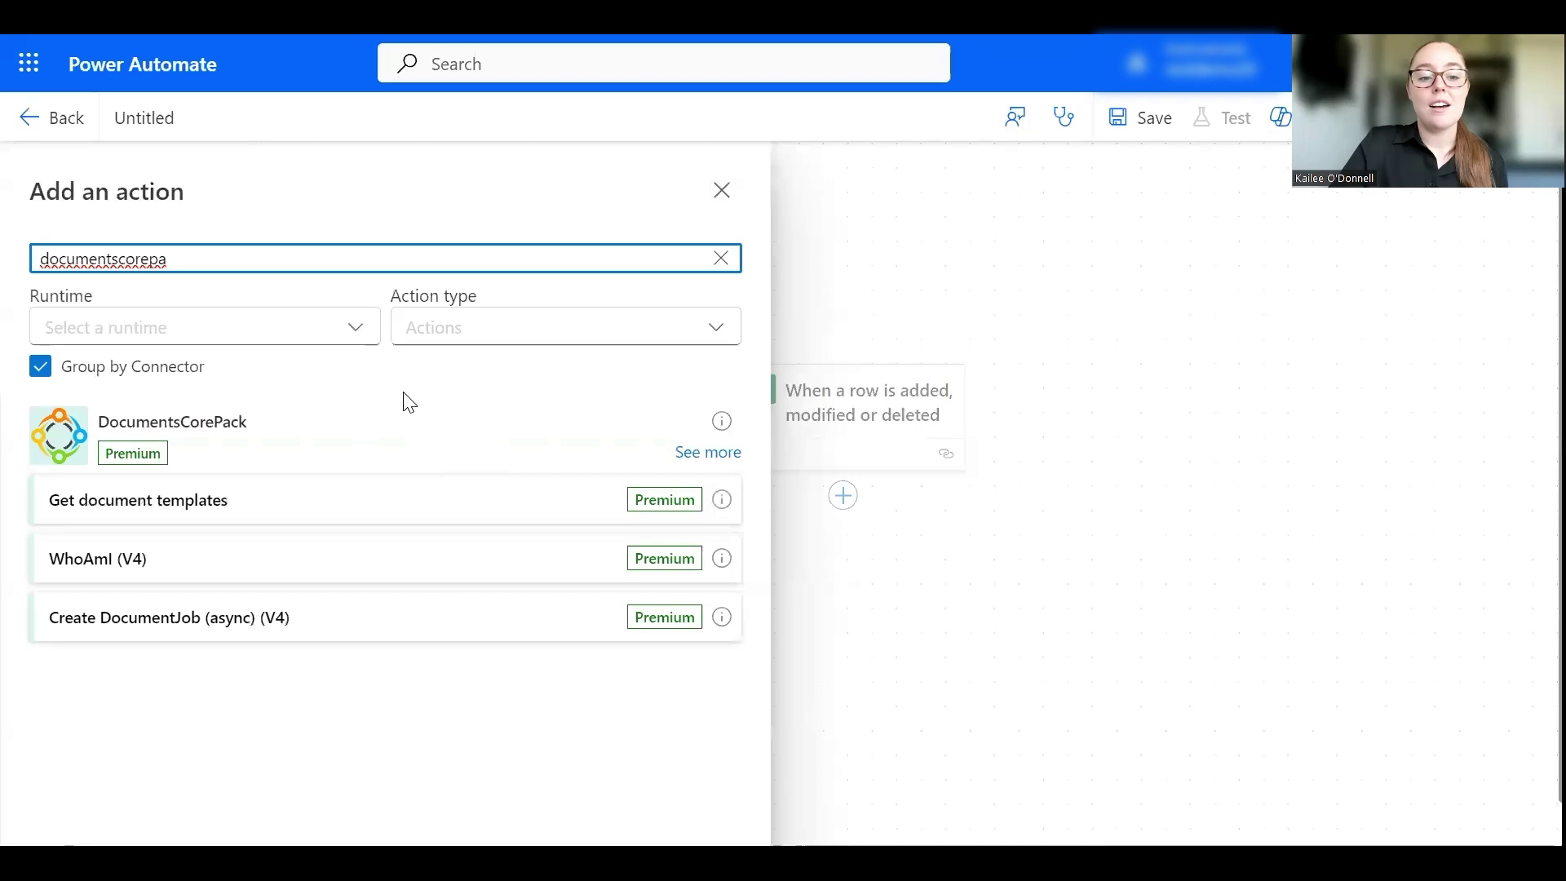
click(434, 496)
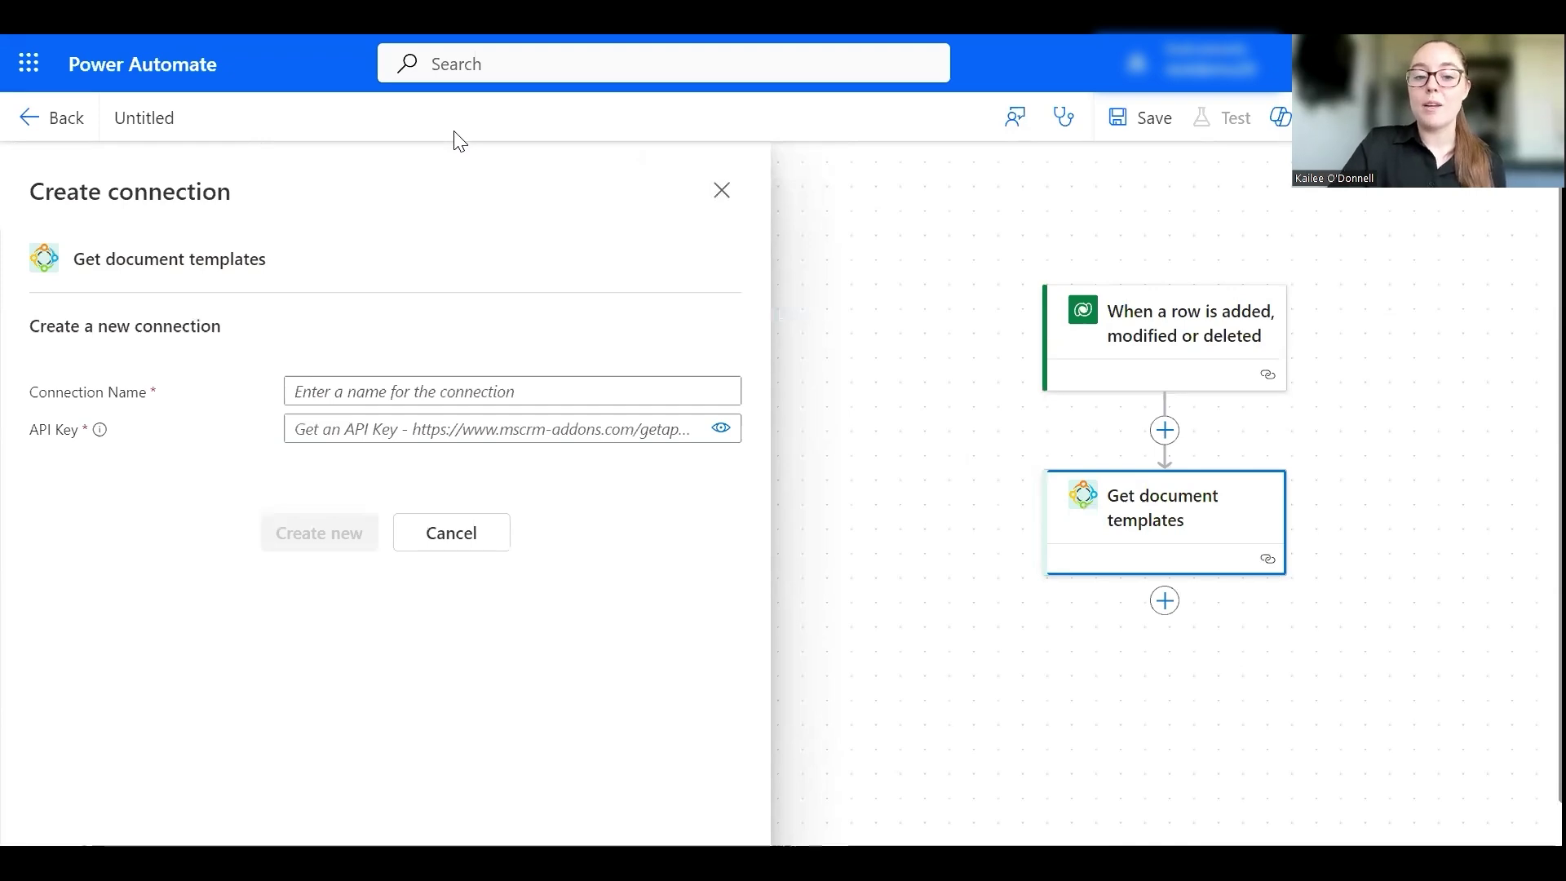
- Name the new connection 'DocumentsCorePack Connector' and paste the copied API key
click(459, 396)
text(D)
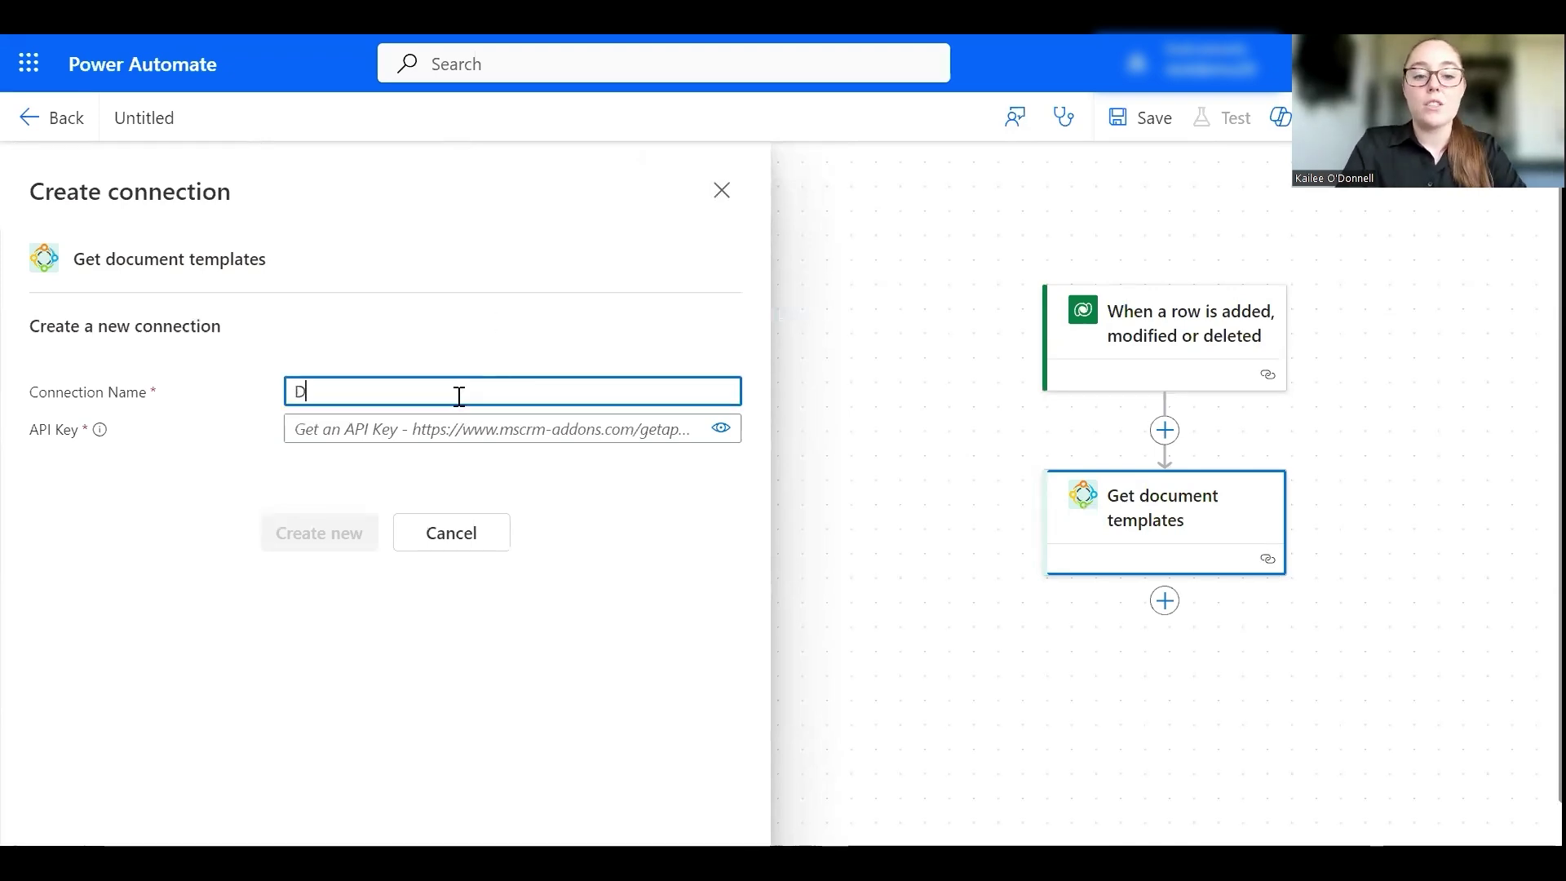
text(ocumentsCorePac)
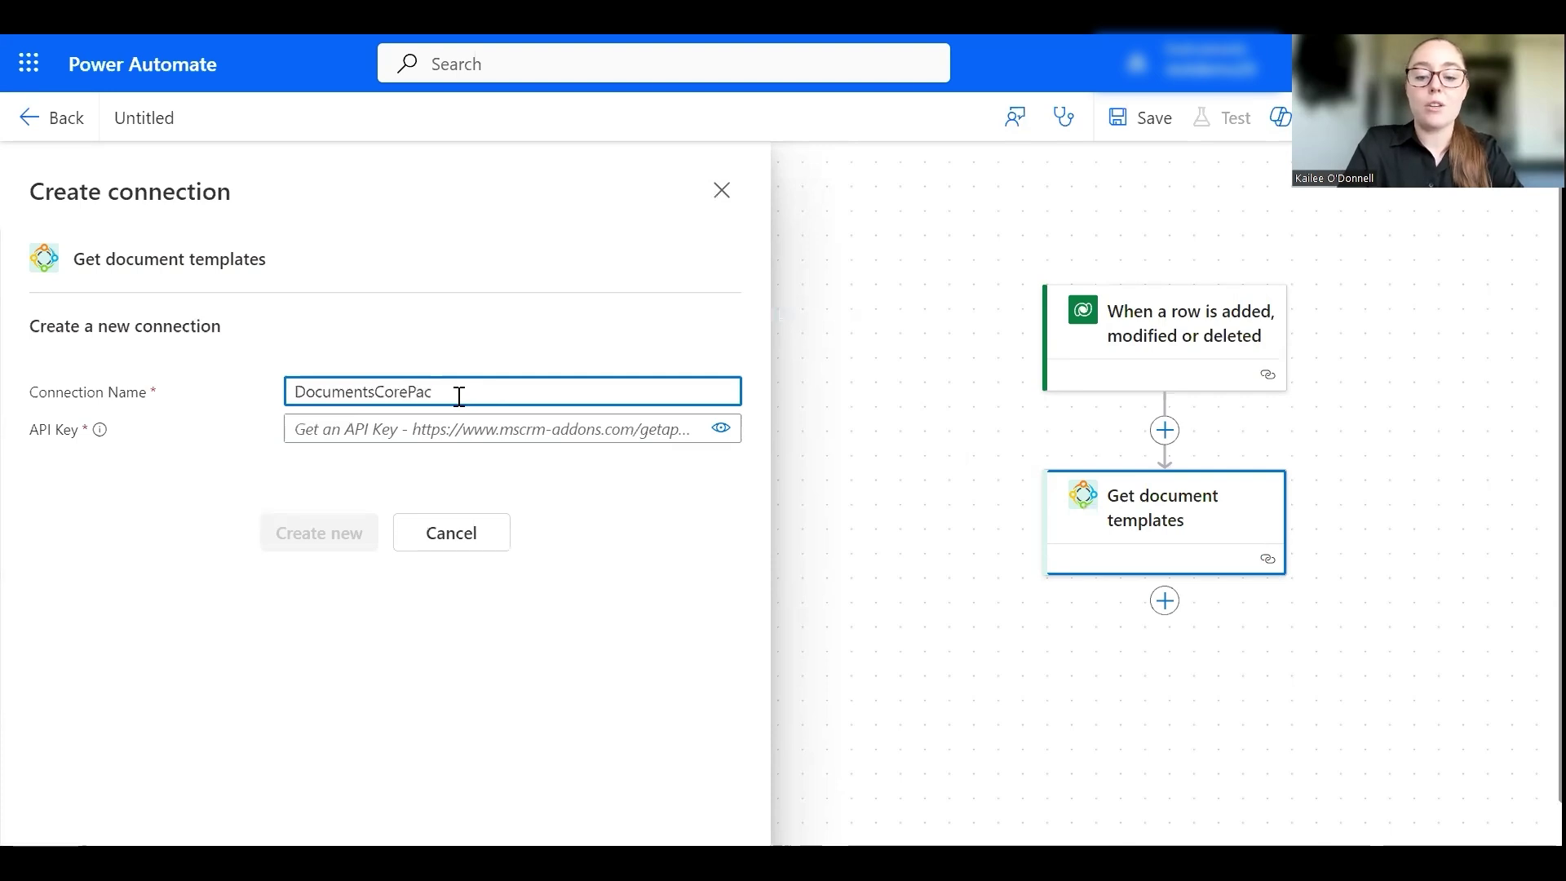
text(k Connector)
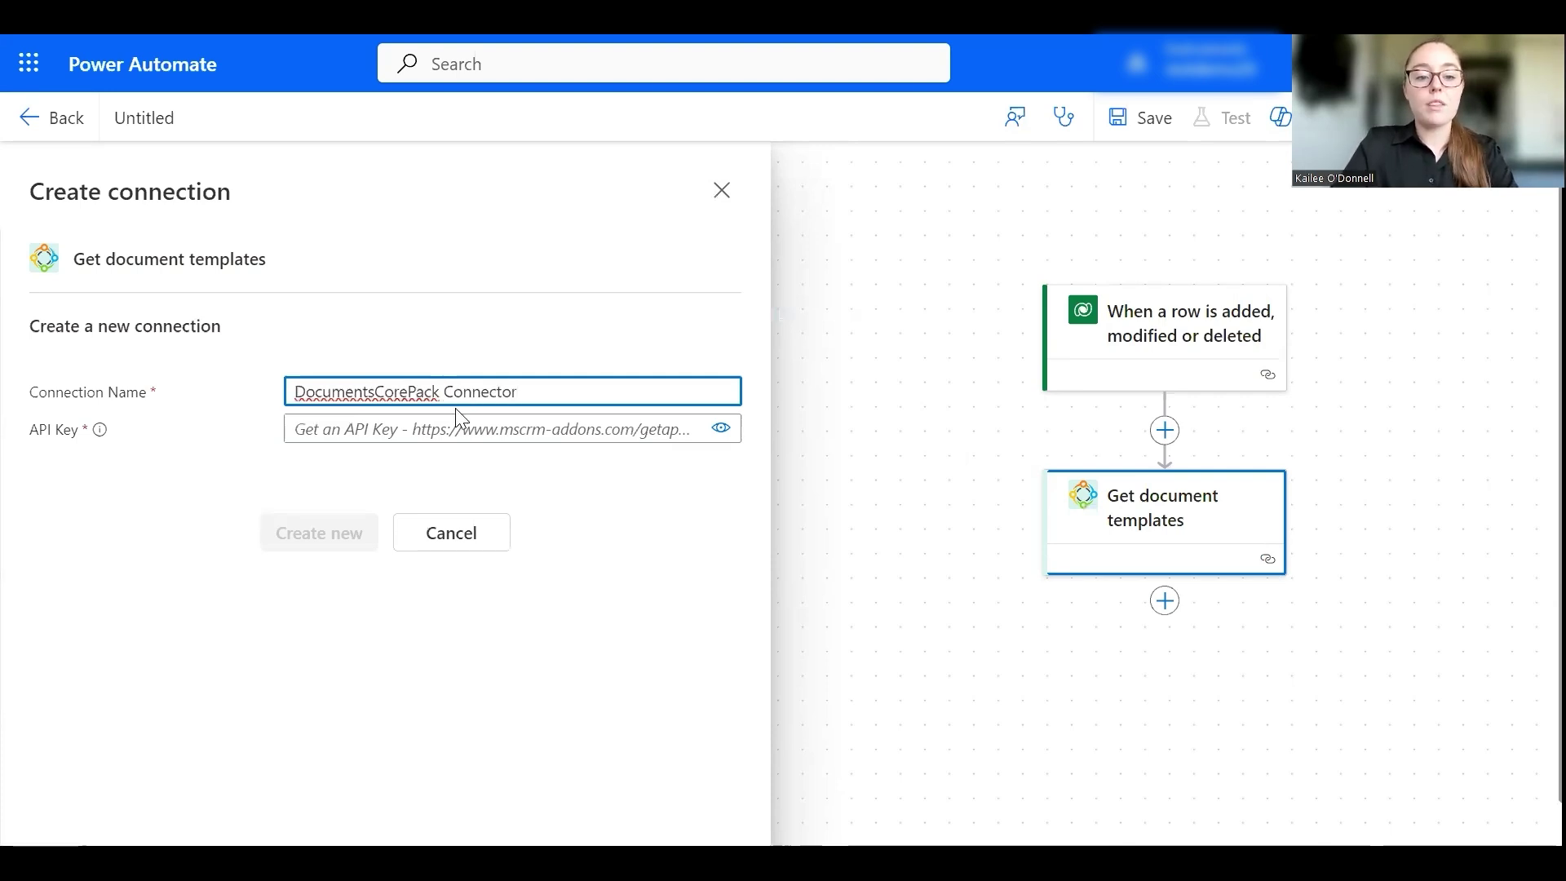
click(463, 424)
key(ctrl+v)
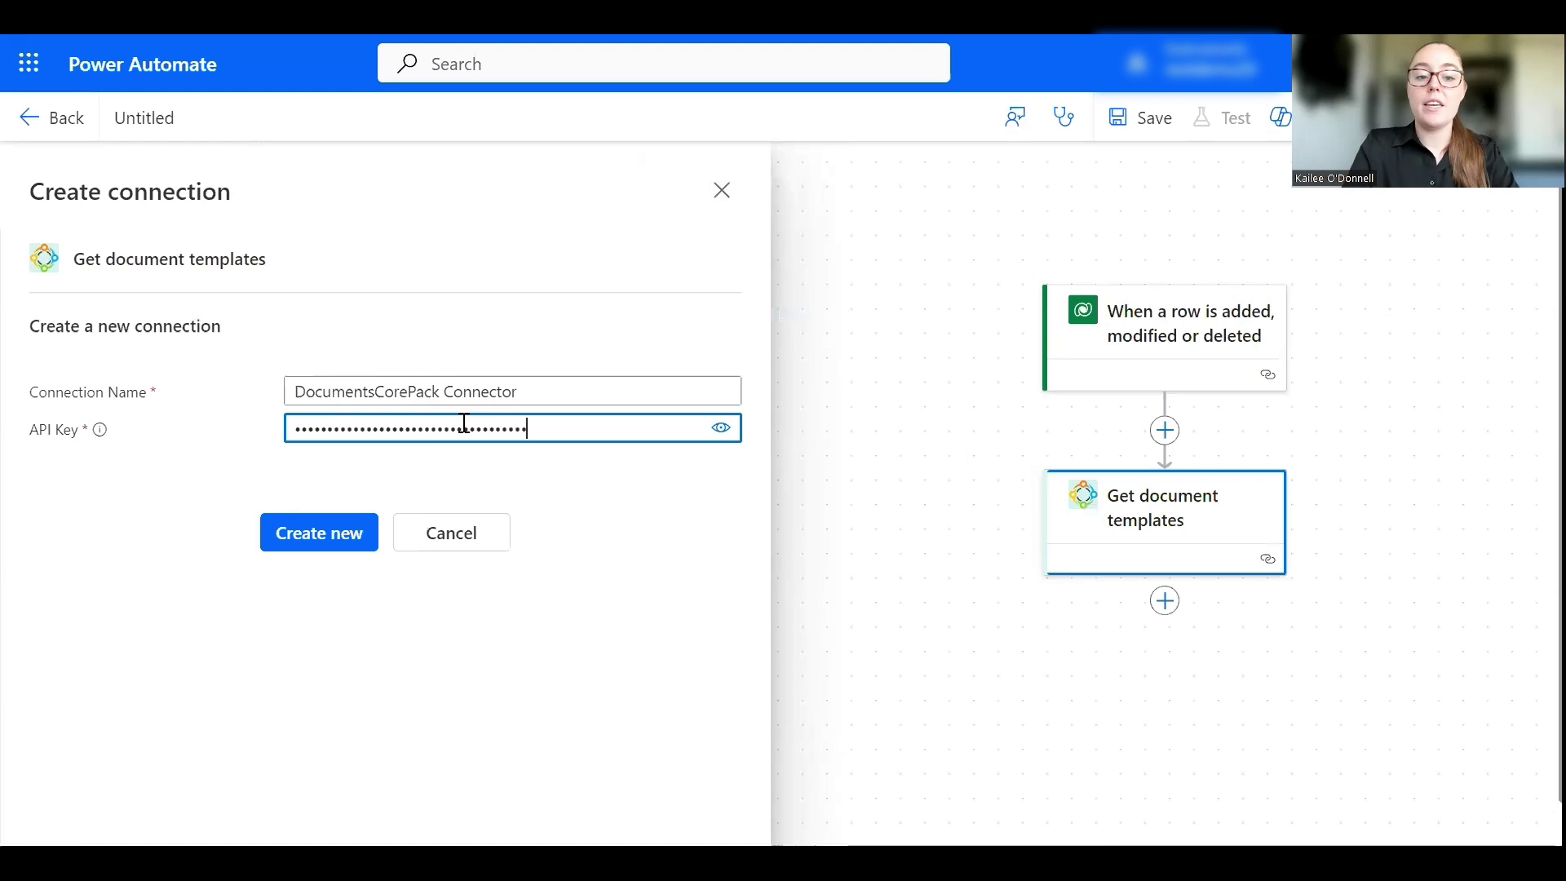
click(172, 555)
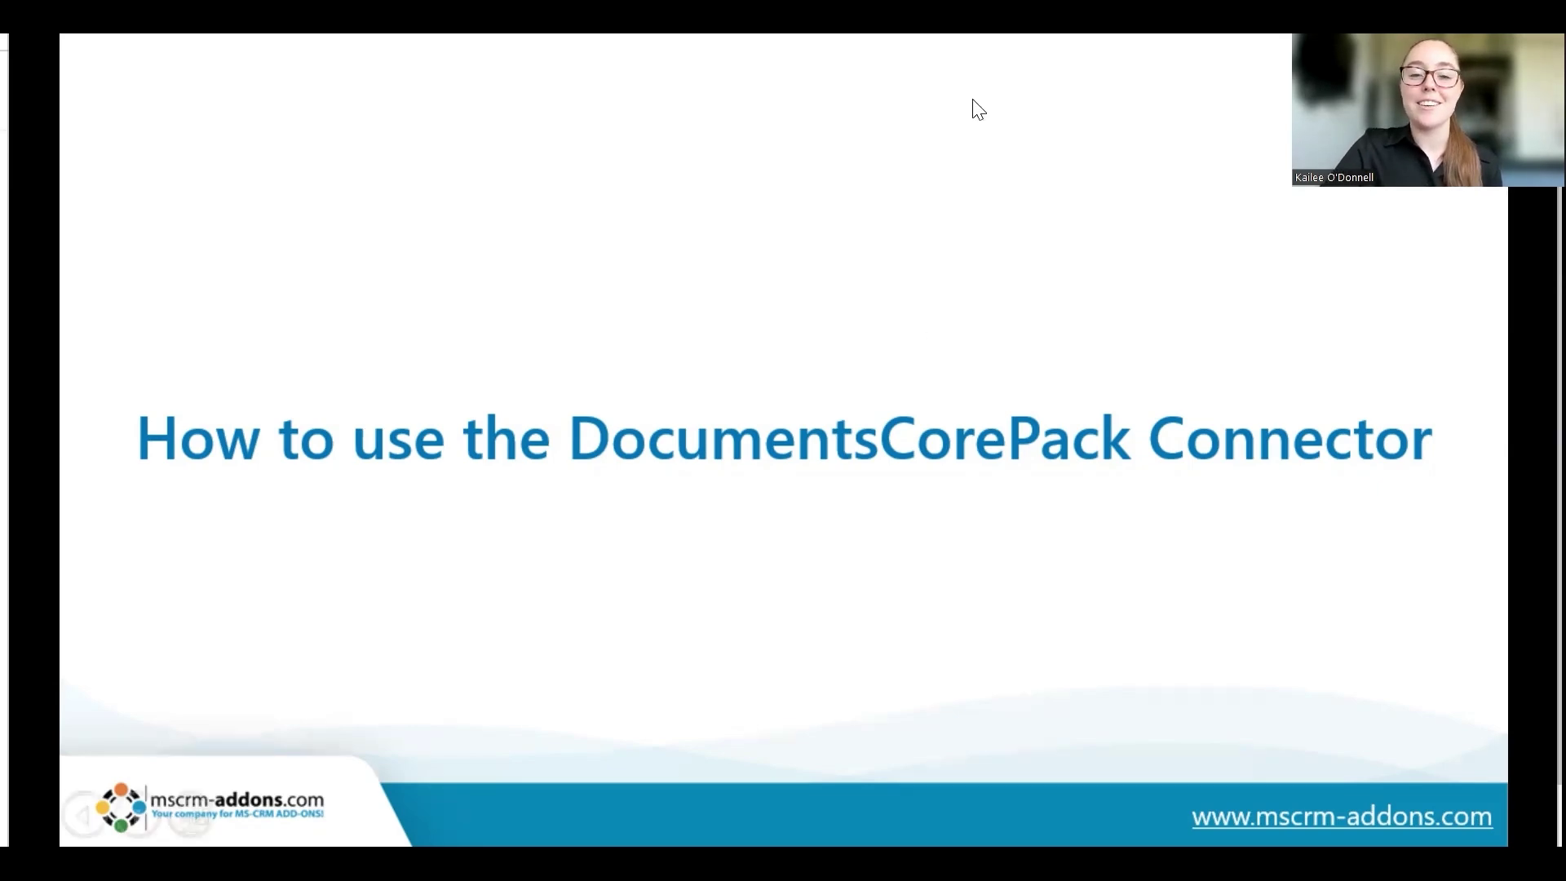
- Start a new automated cloud flow named 'DCP Connector Practice 1.0'
key(alt+Tab)
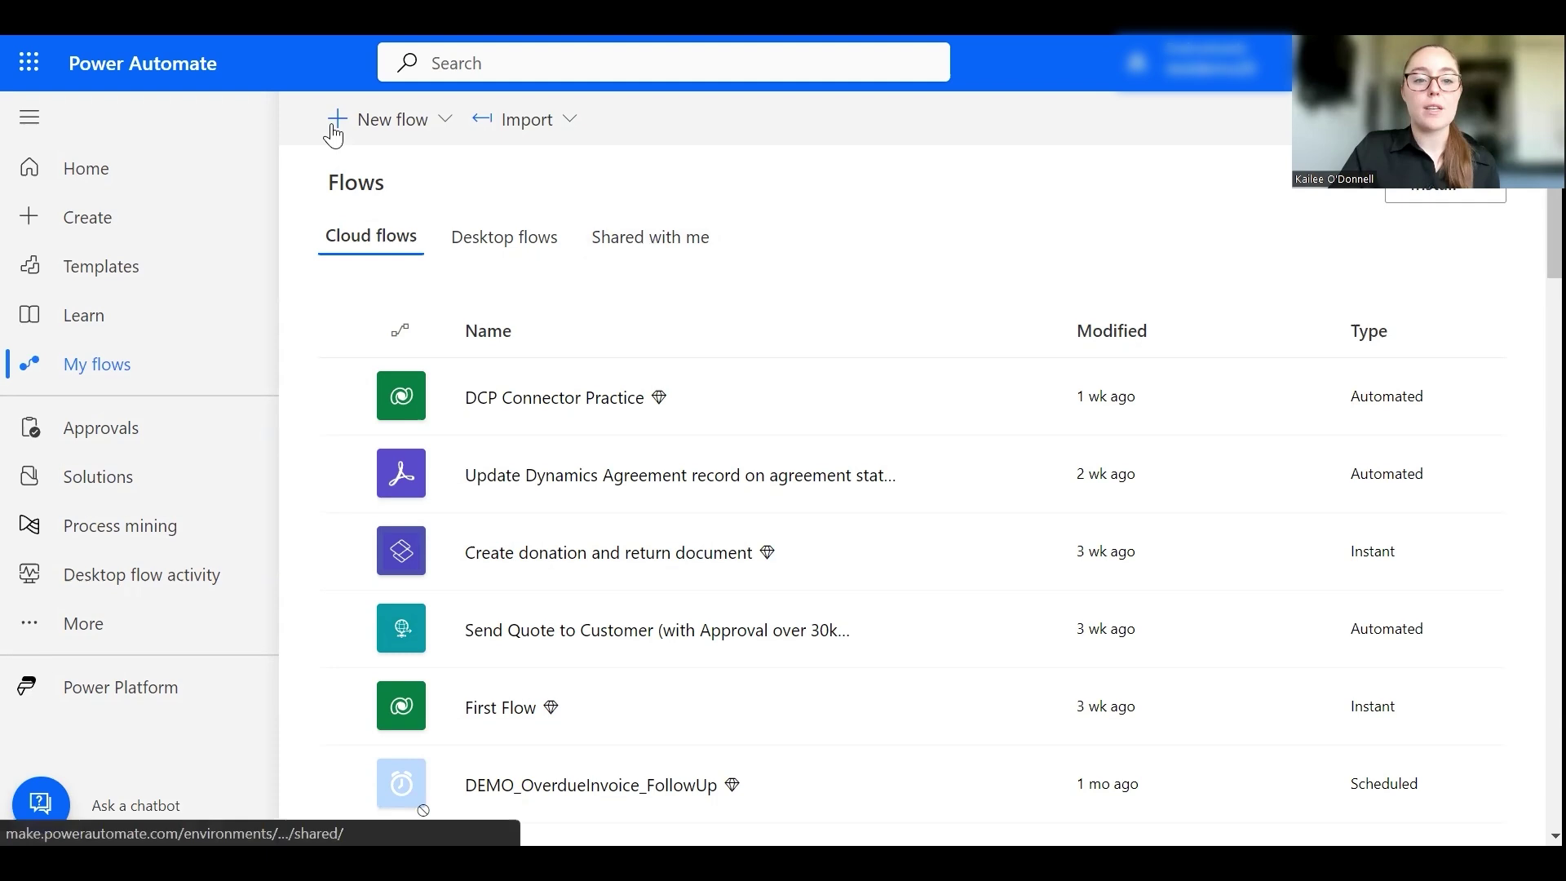
click(409, 137)
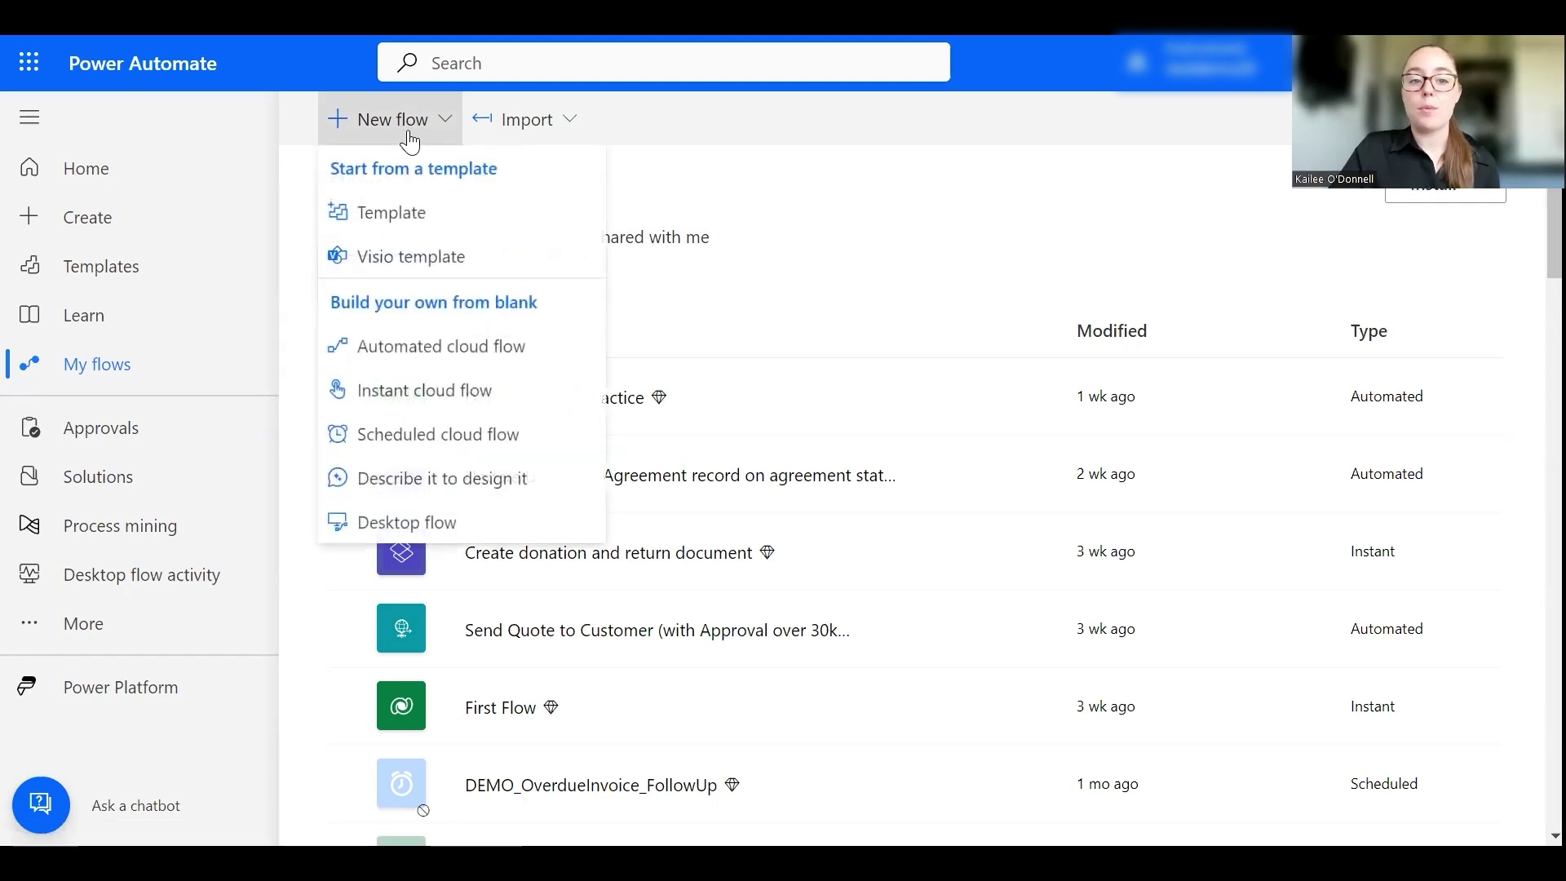
click(481, 345)
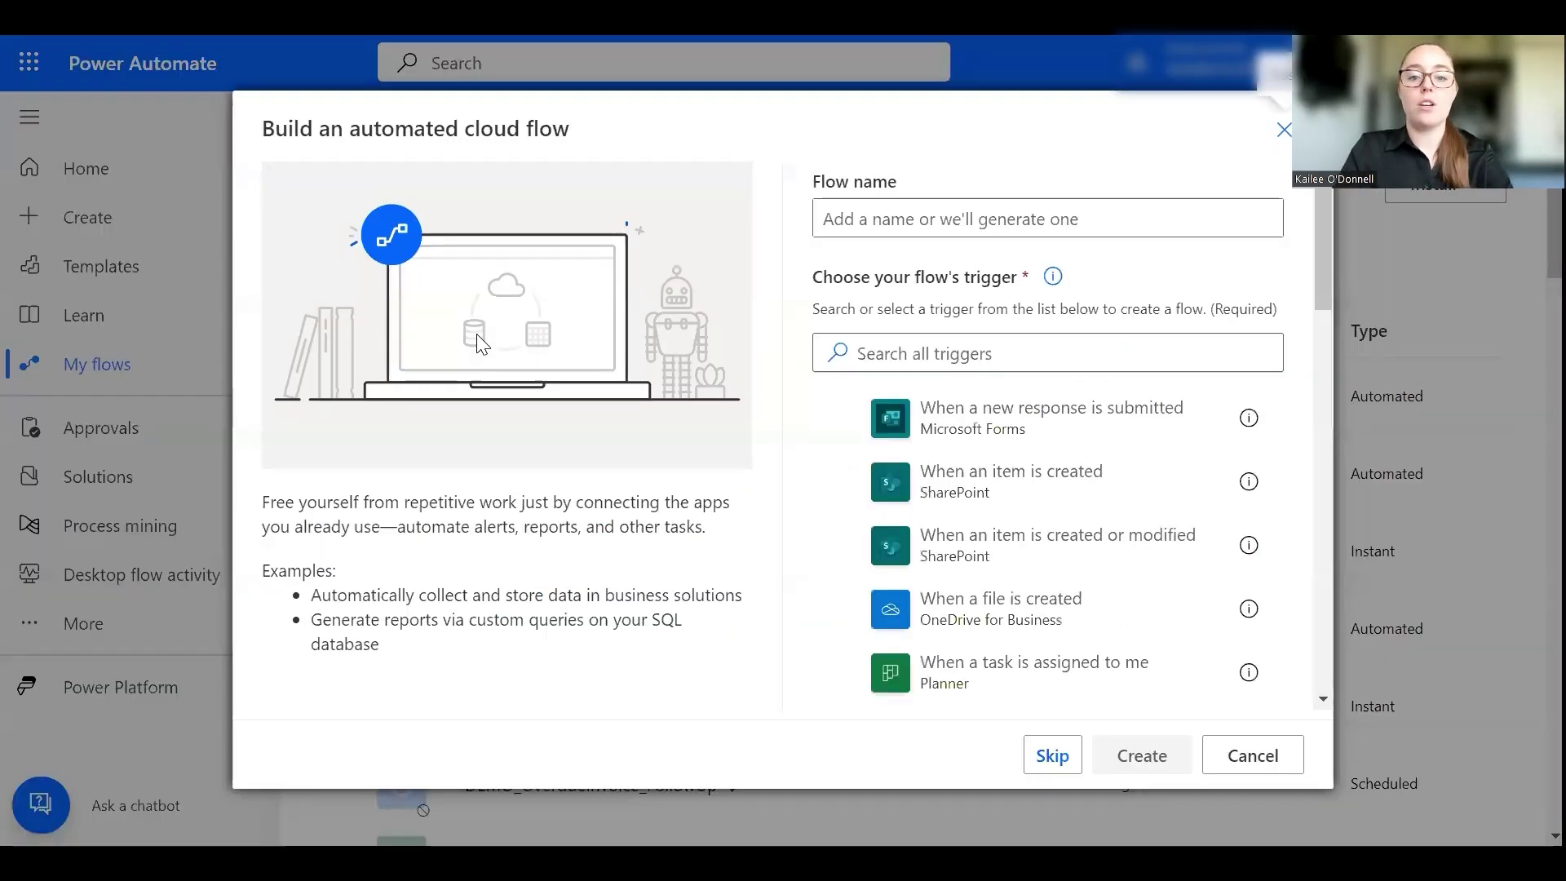
click(888, 210)
text(DCP C)
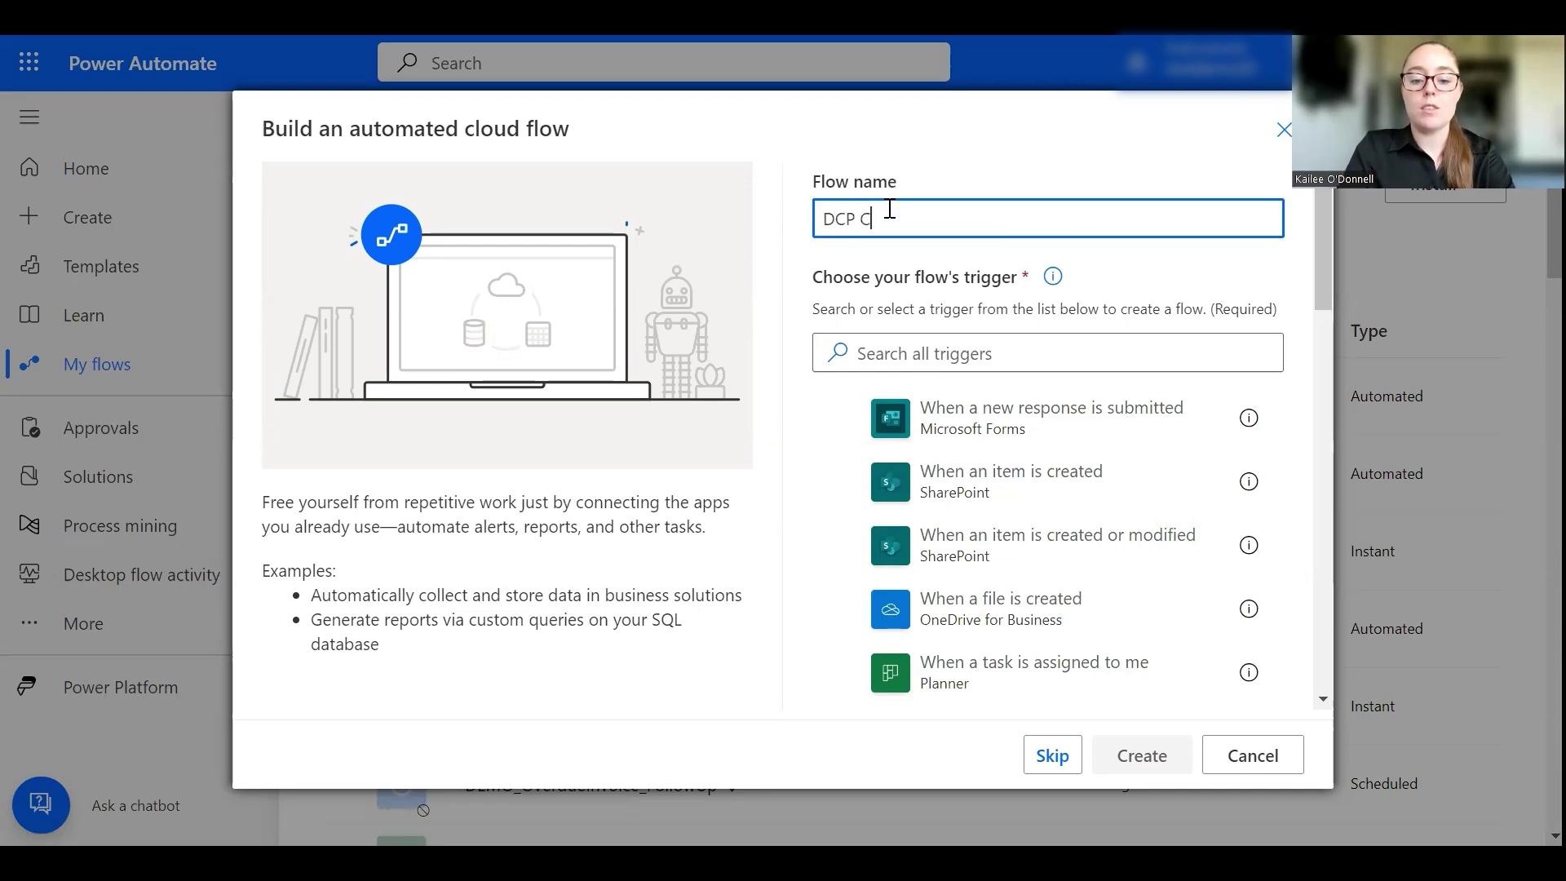
text(Ome)
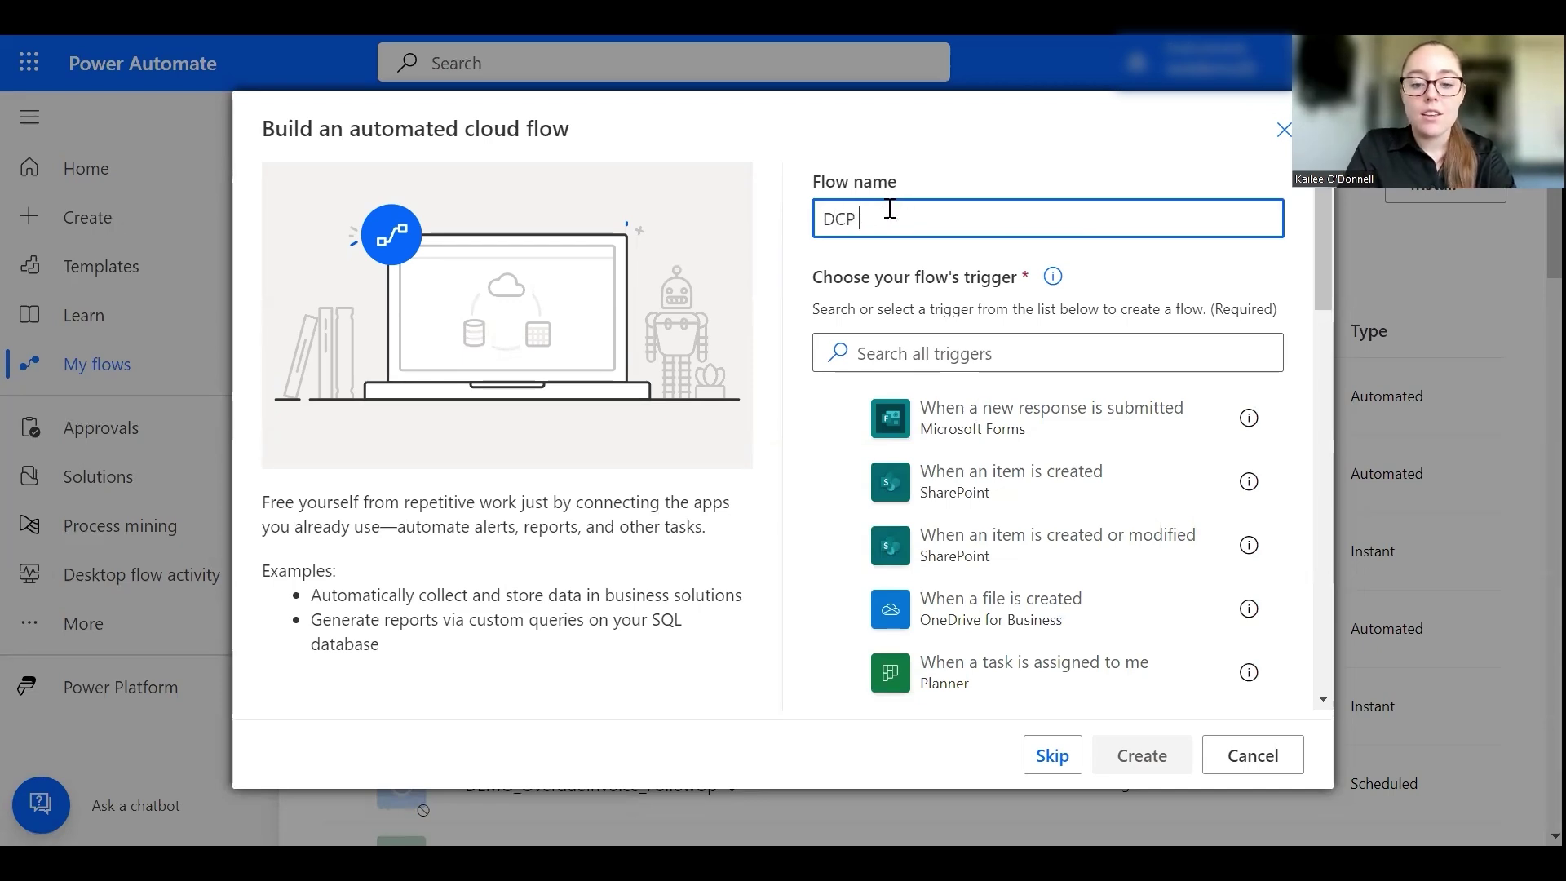
text(ctor pr)
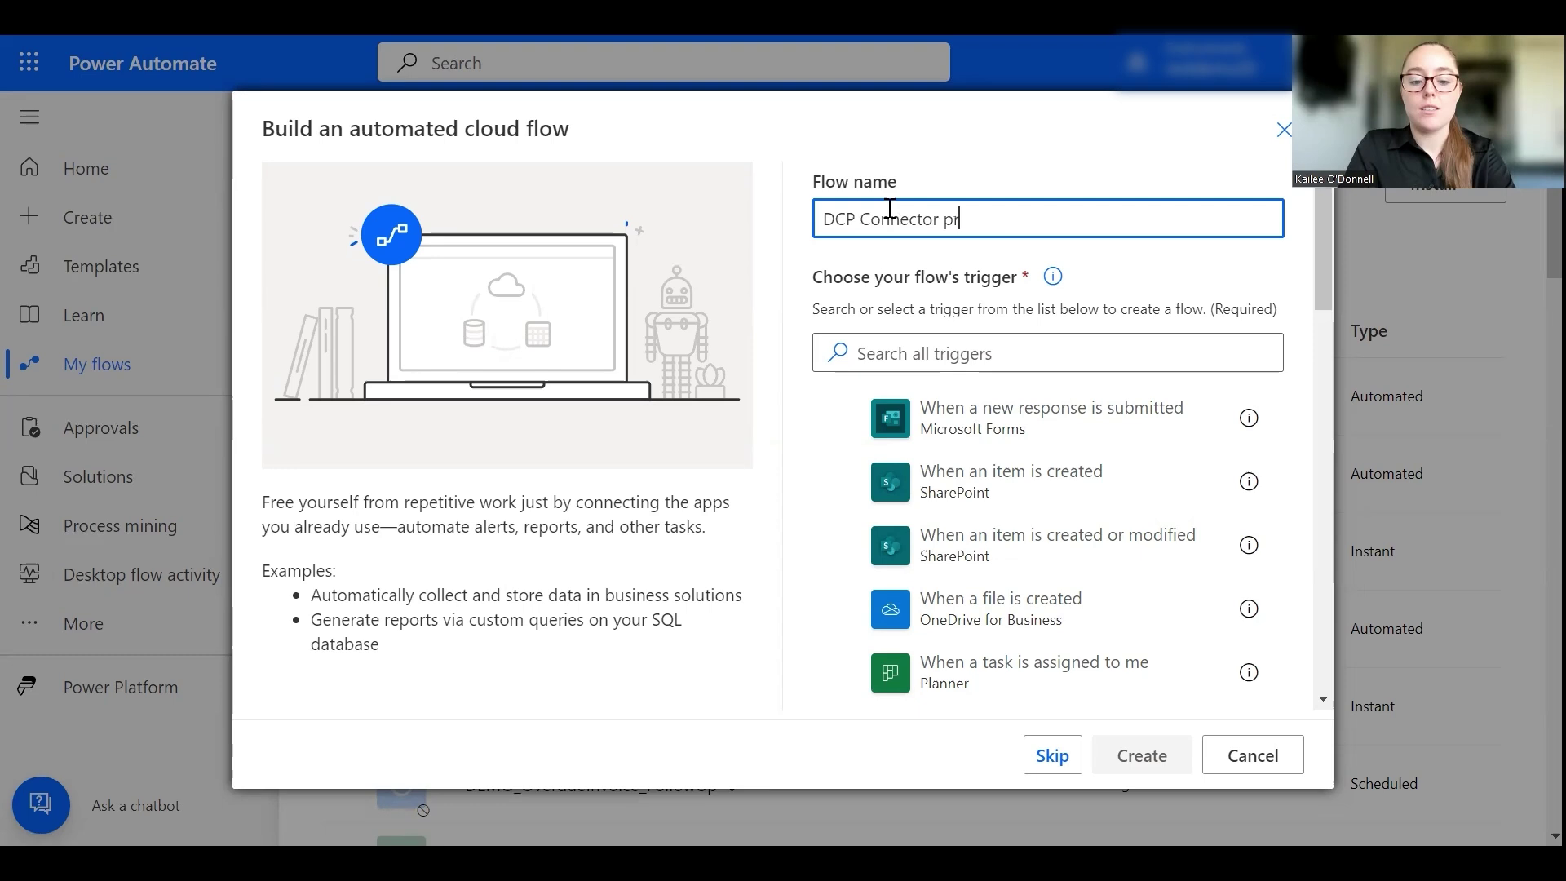
key(BackSpace)
key(BackSpace)
text(Practice 1.0)
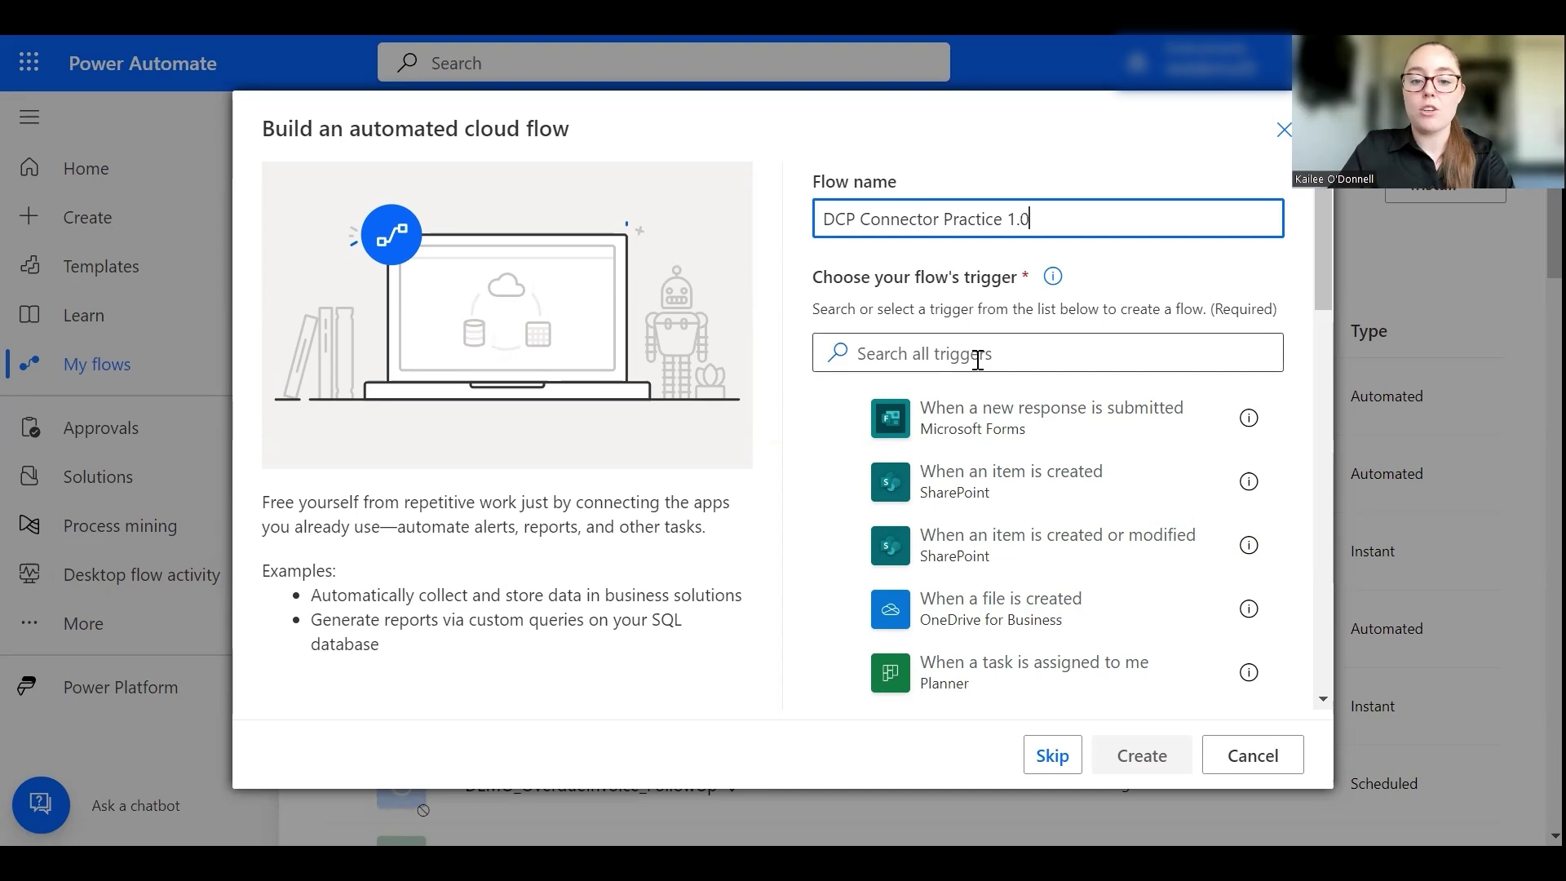
- Select the Microsoft Dataverse row-change trigger found by searching 'when a row'
click(978, 357)
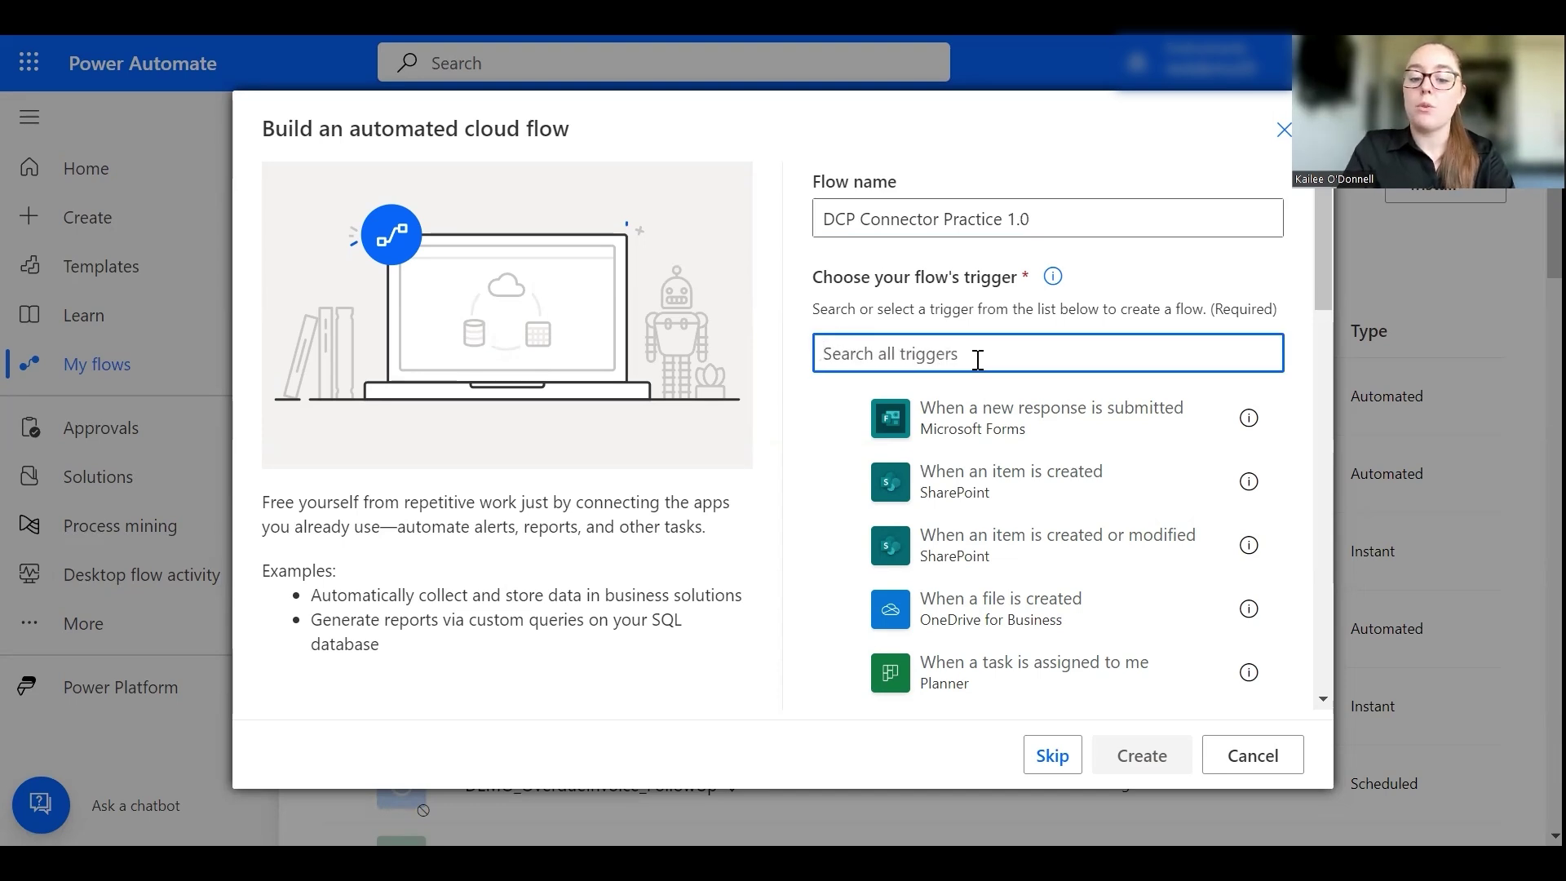
text(whe)
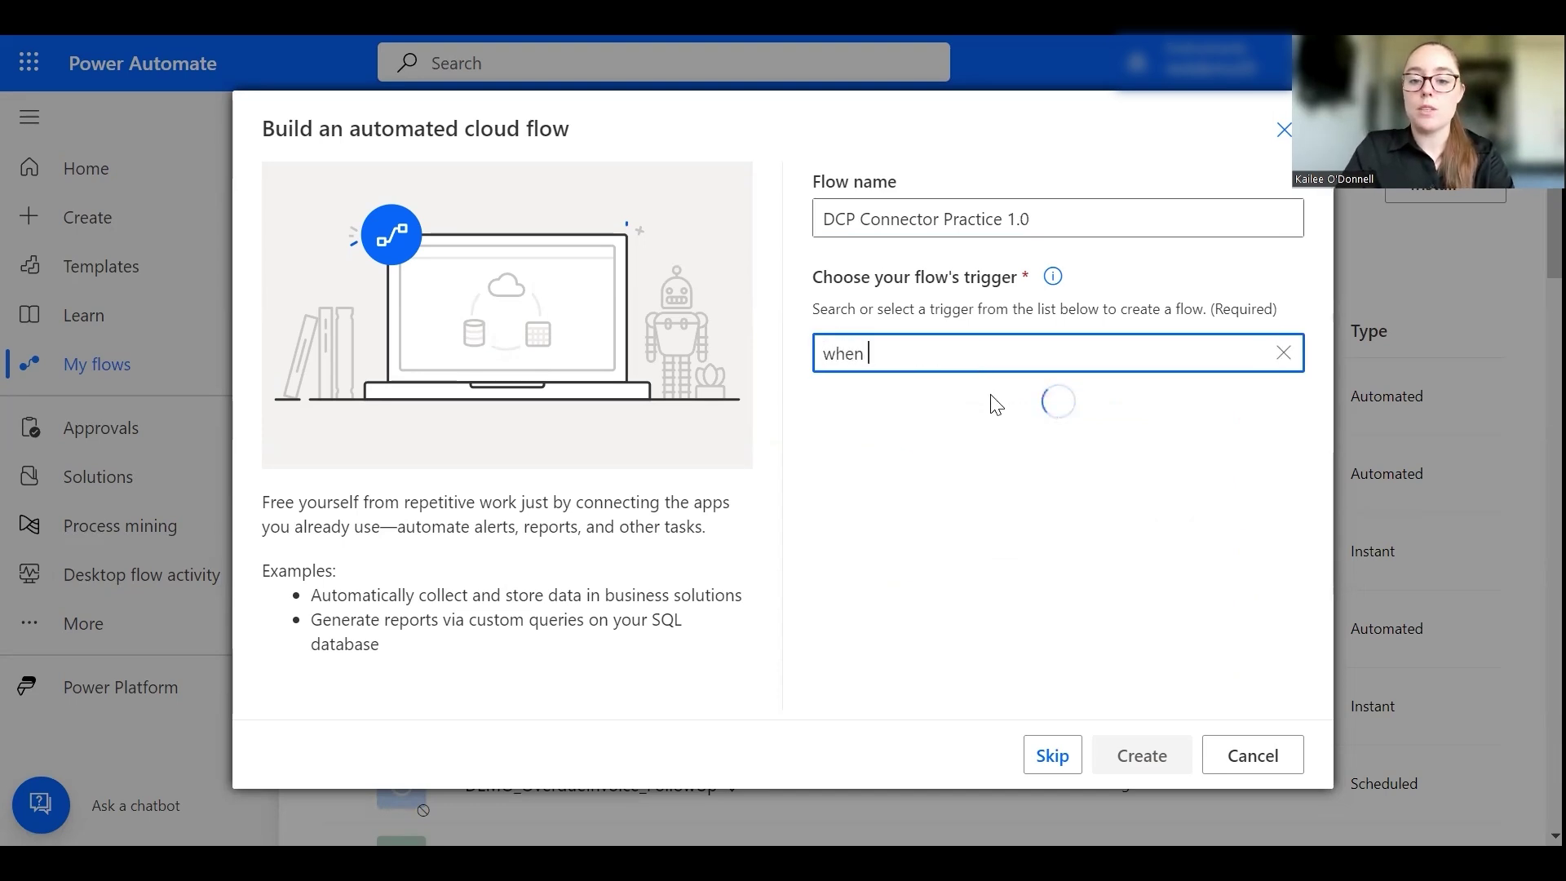
text(n)
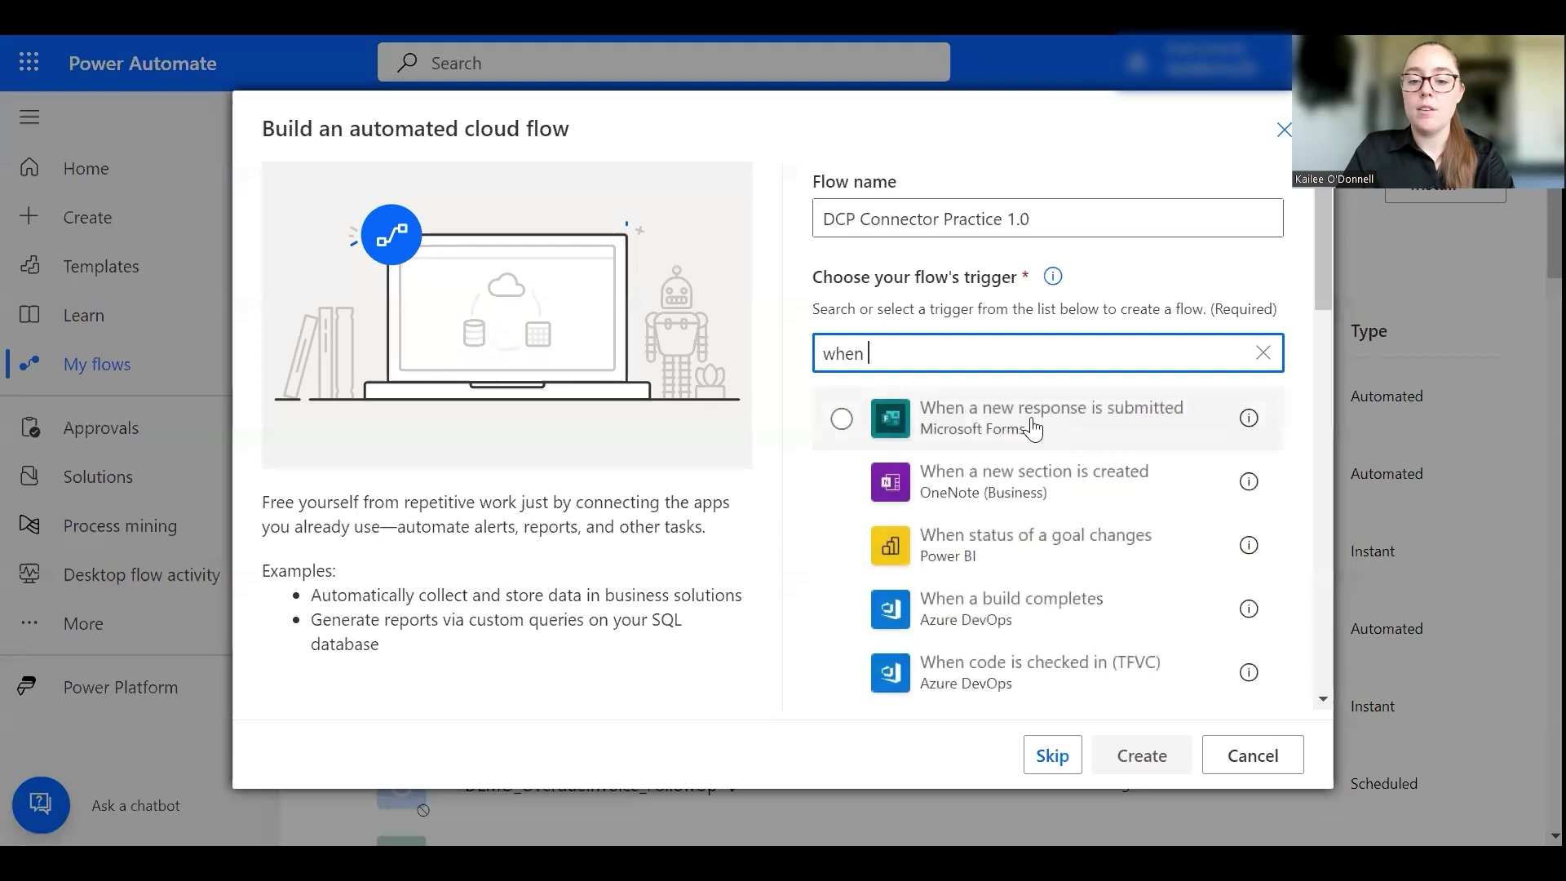
text( a row)
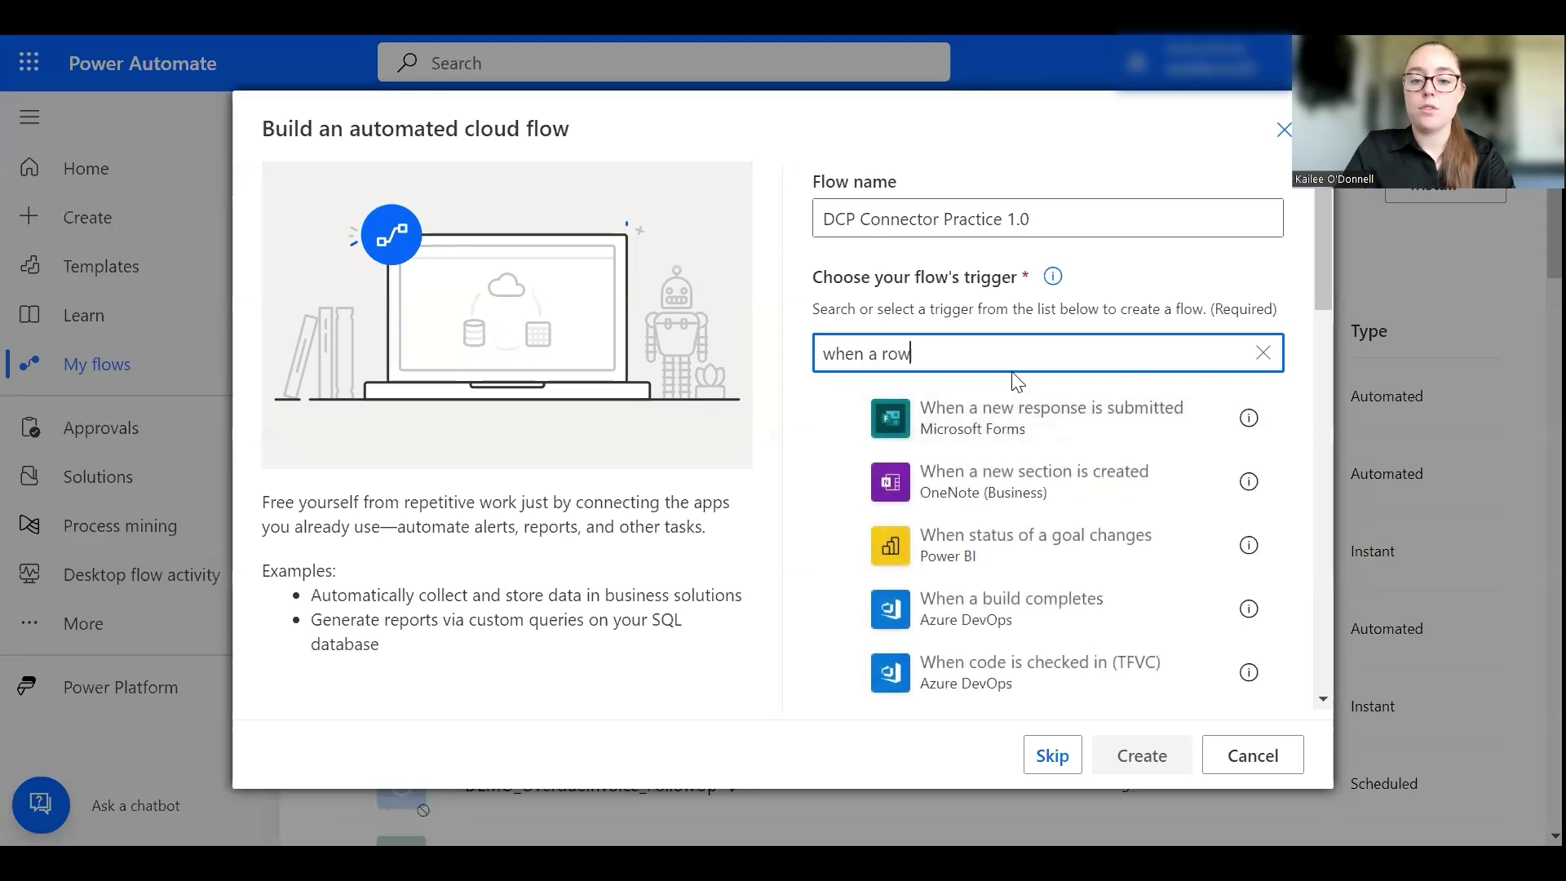
click(1028, 422)
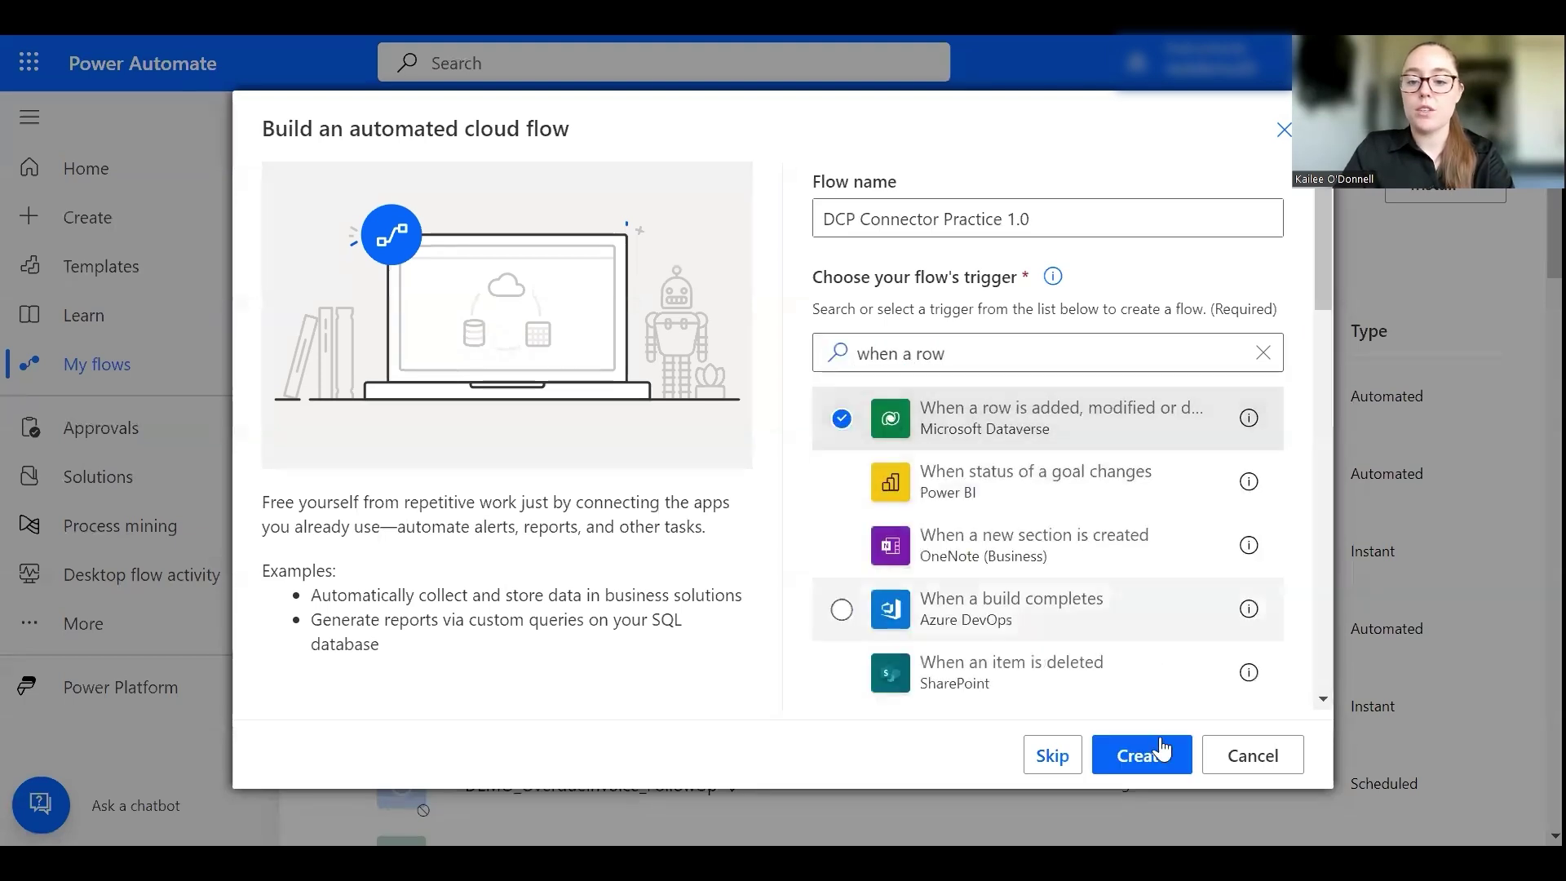
- Create the flow and set the trigger to fire on Modified rows of the Quotes table
click(1156, 752)
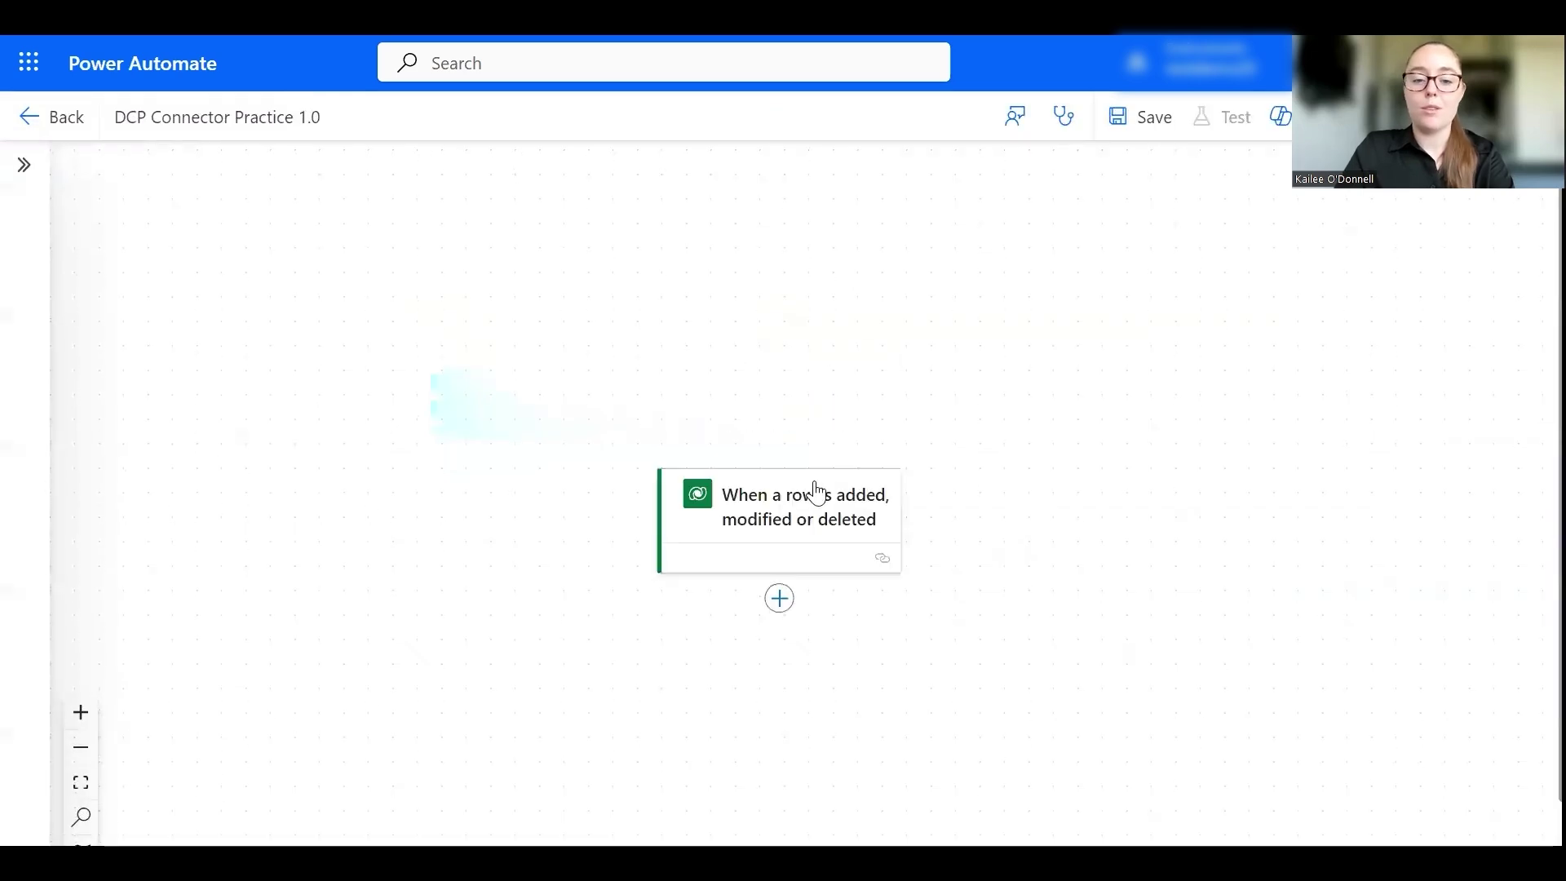
click(776, 535)
click(489, 359)
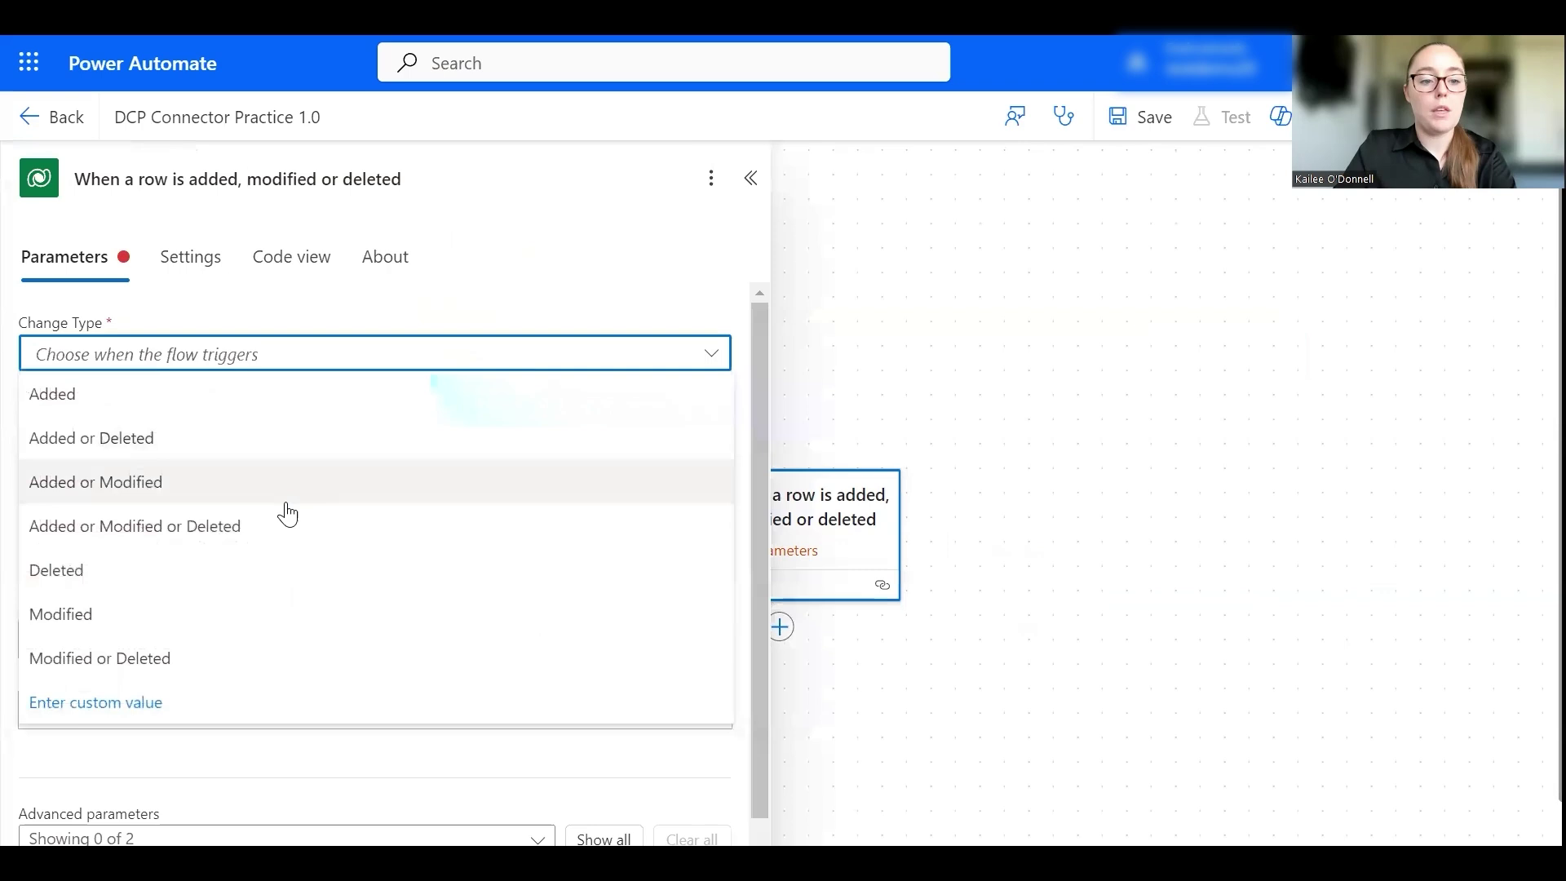
click(252, 608)
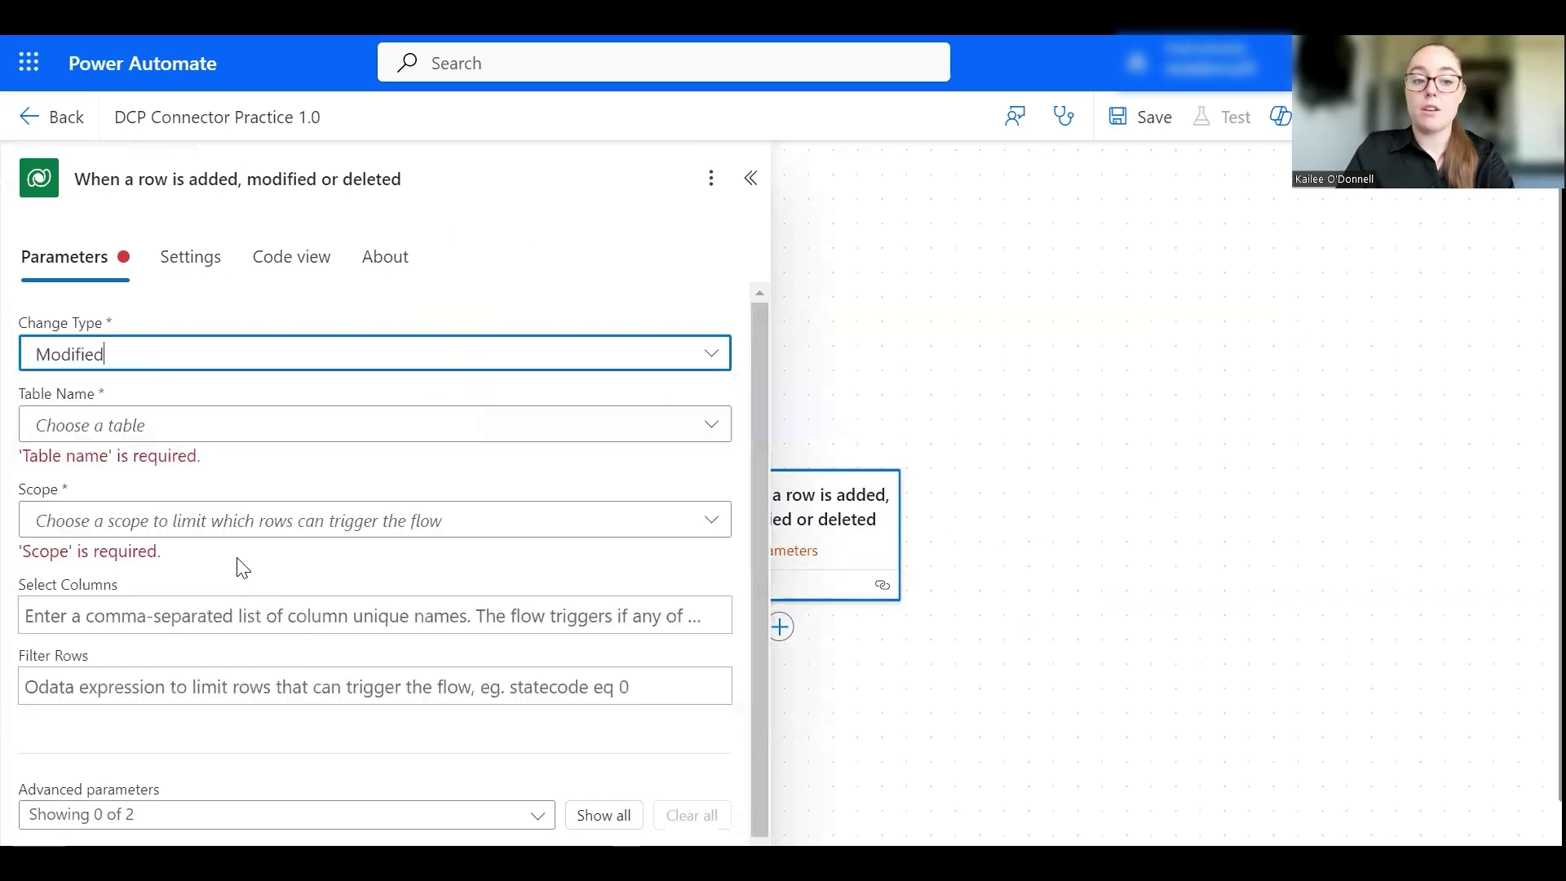
click(205, 432)
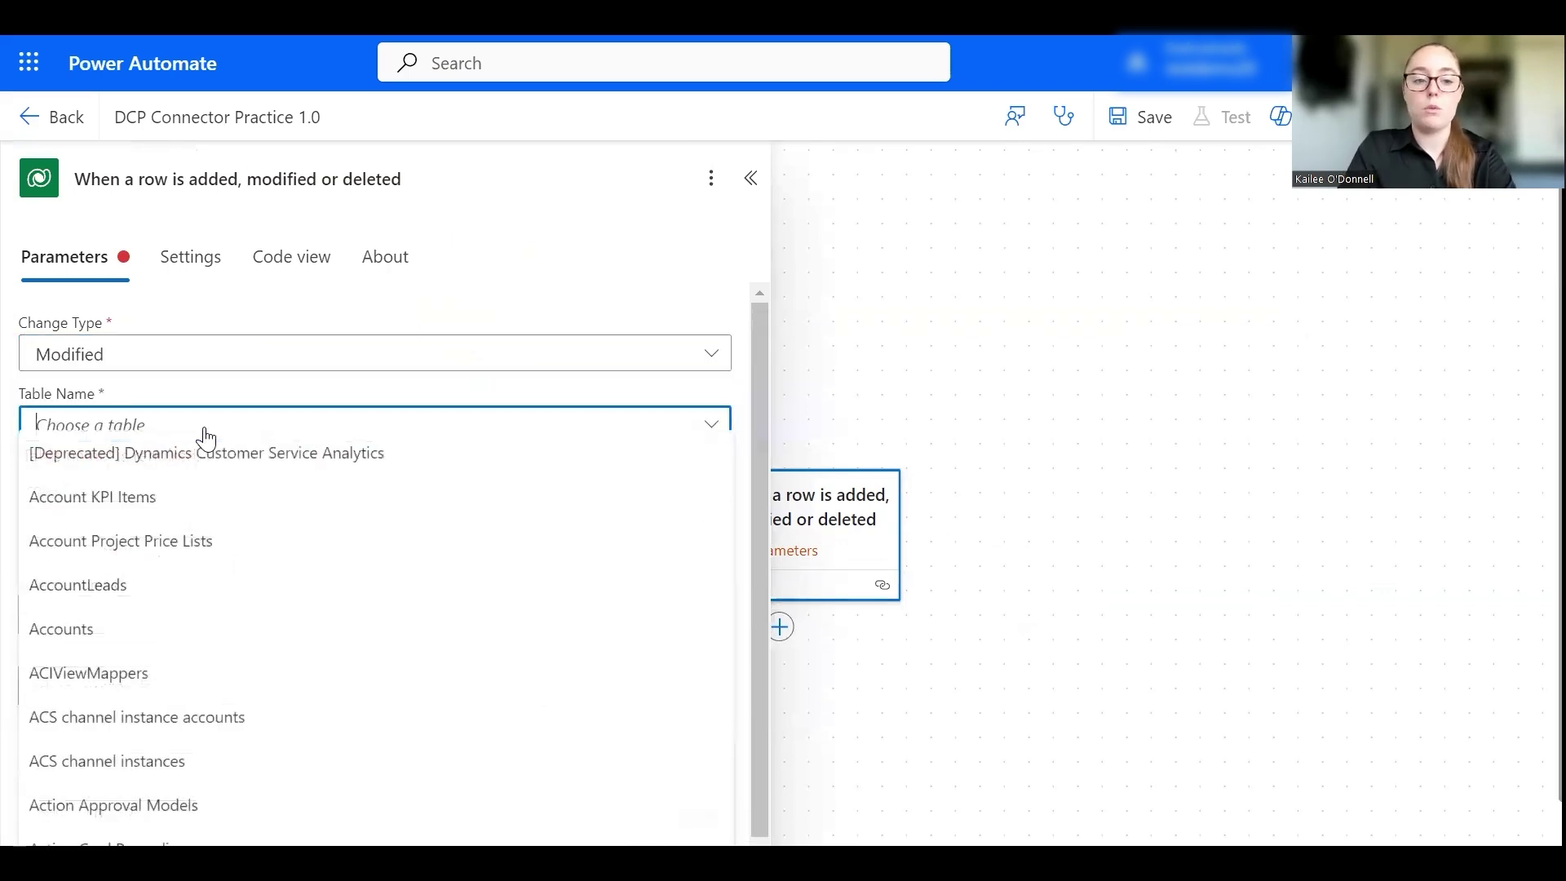
text(quote)
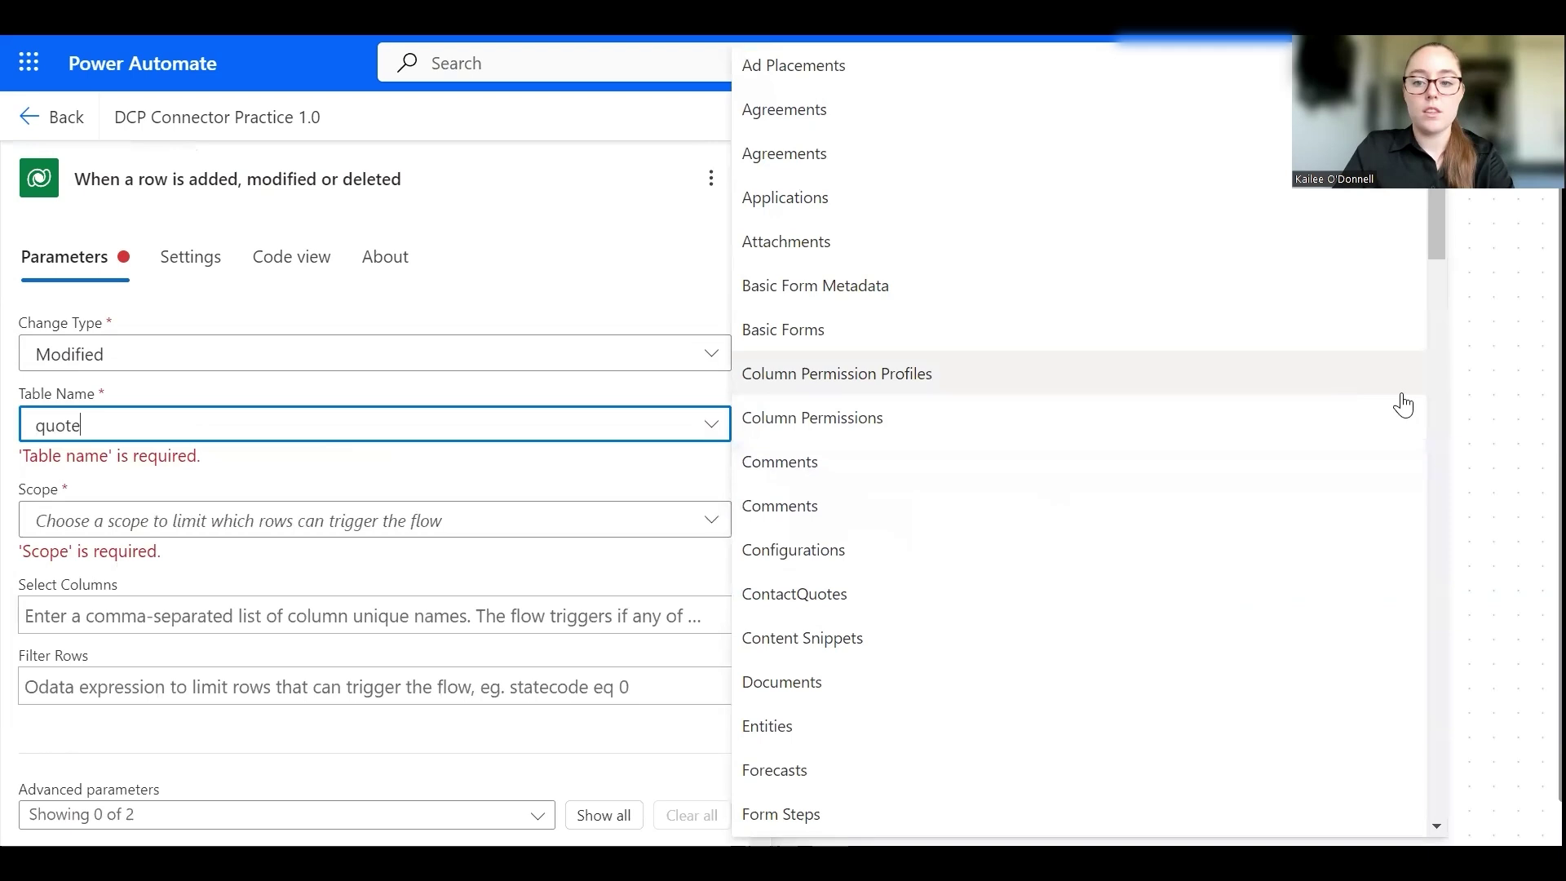
drag(1441, 257, 1439, 641)
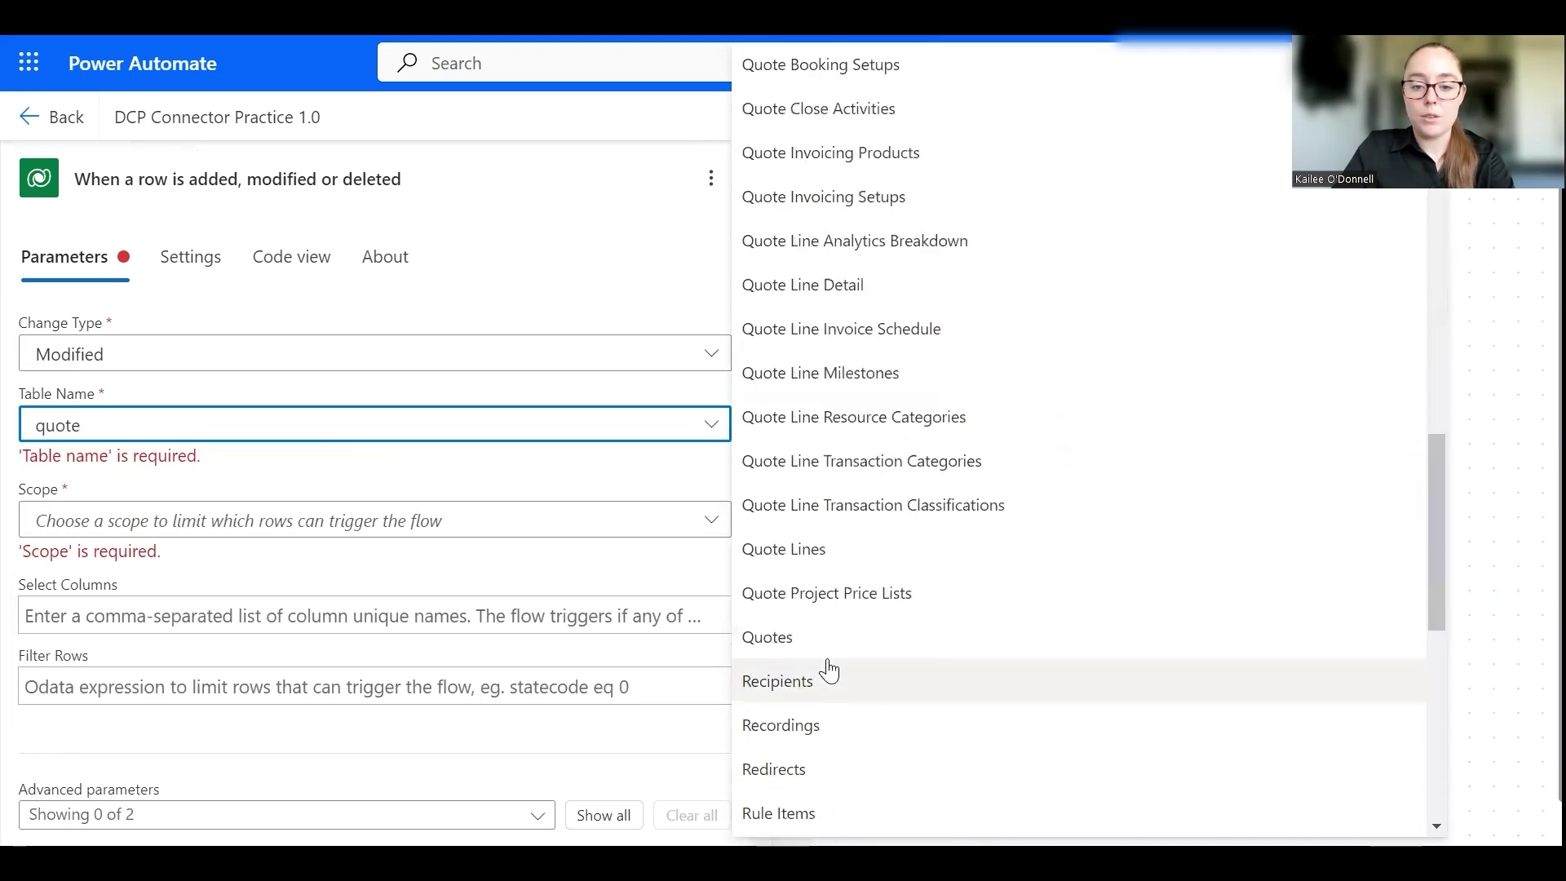
click(818, 639)
- Set trigger scope to Organization, select column statecode, and filter rows with statecode eq 1
click(141, 497)
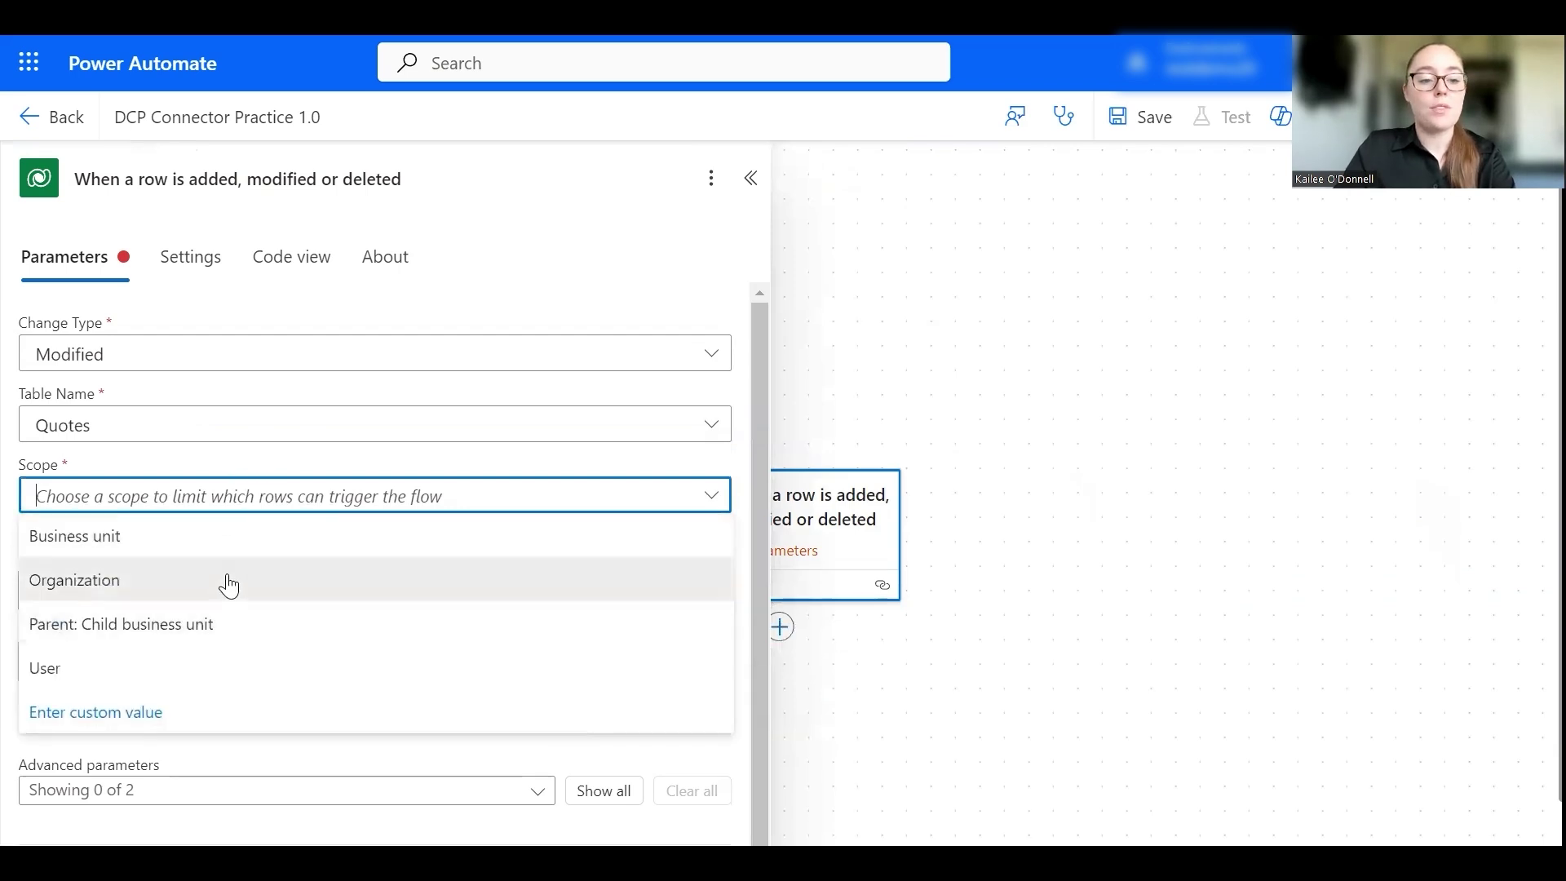
click(228, 581)
click(214, 700)
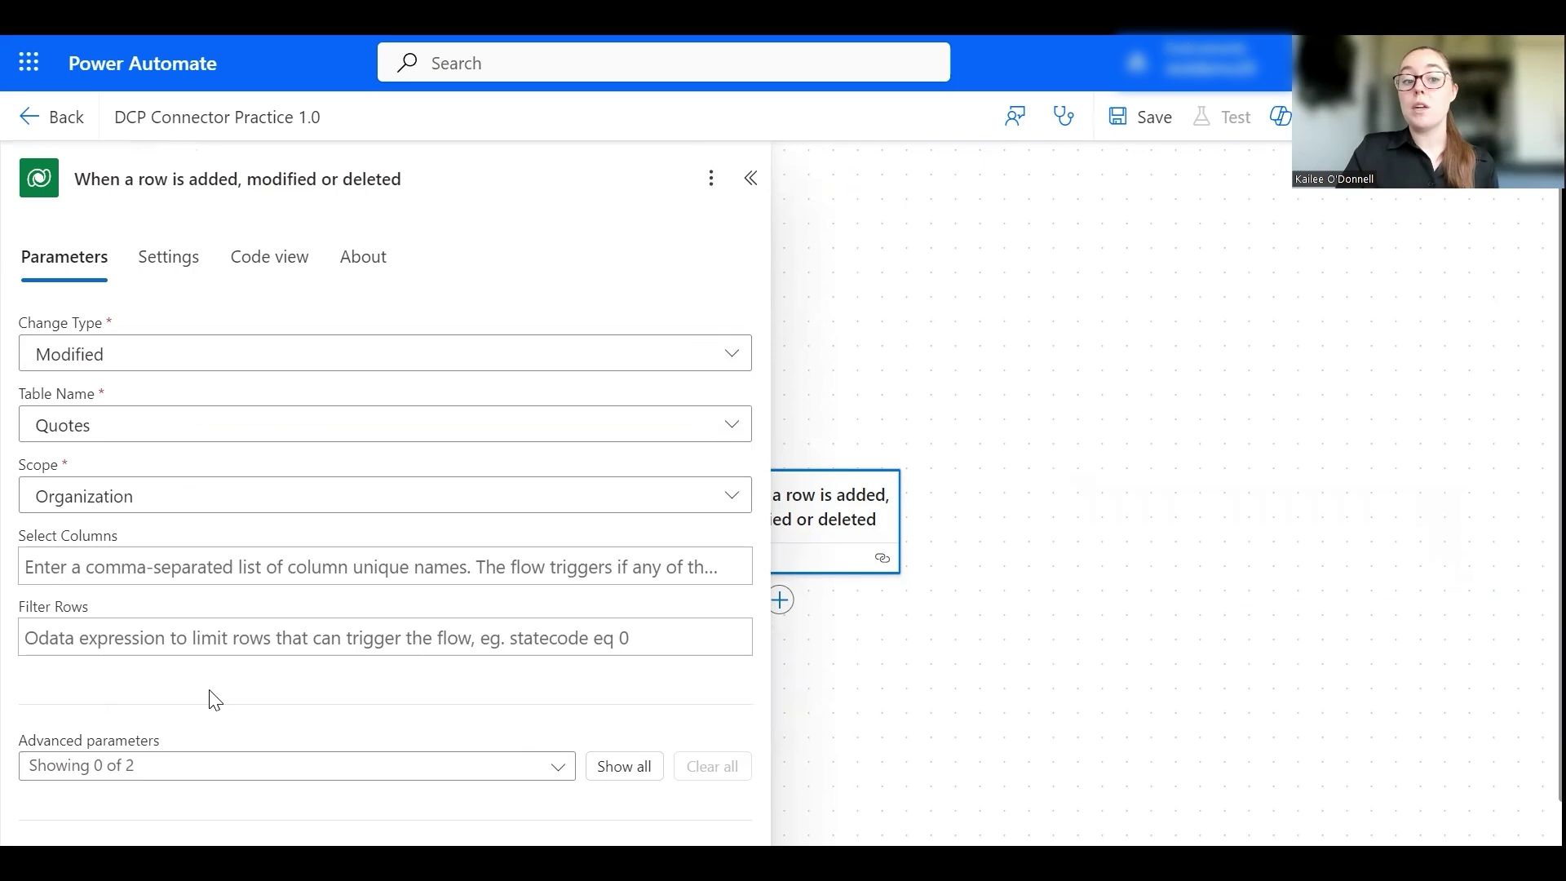
click(178, 568)
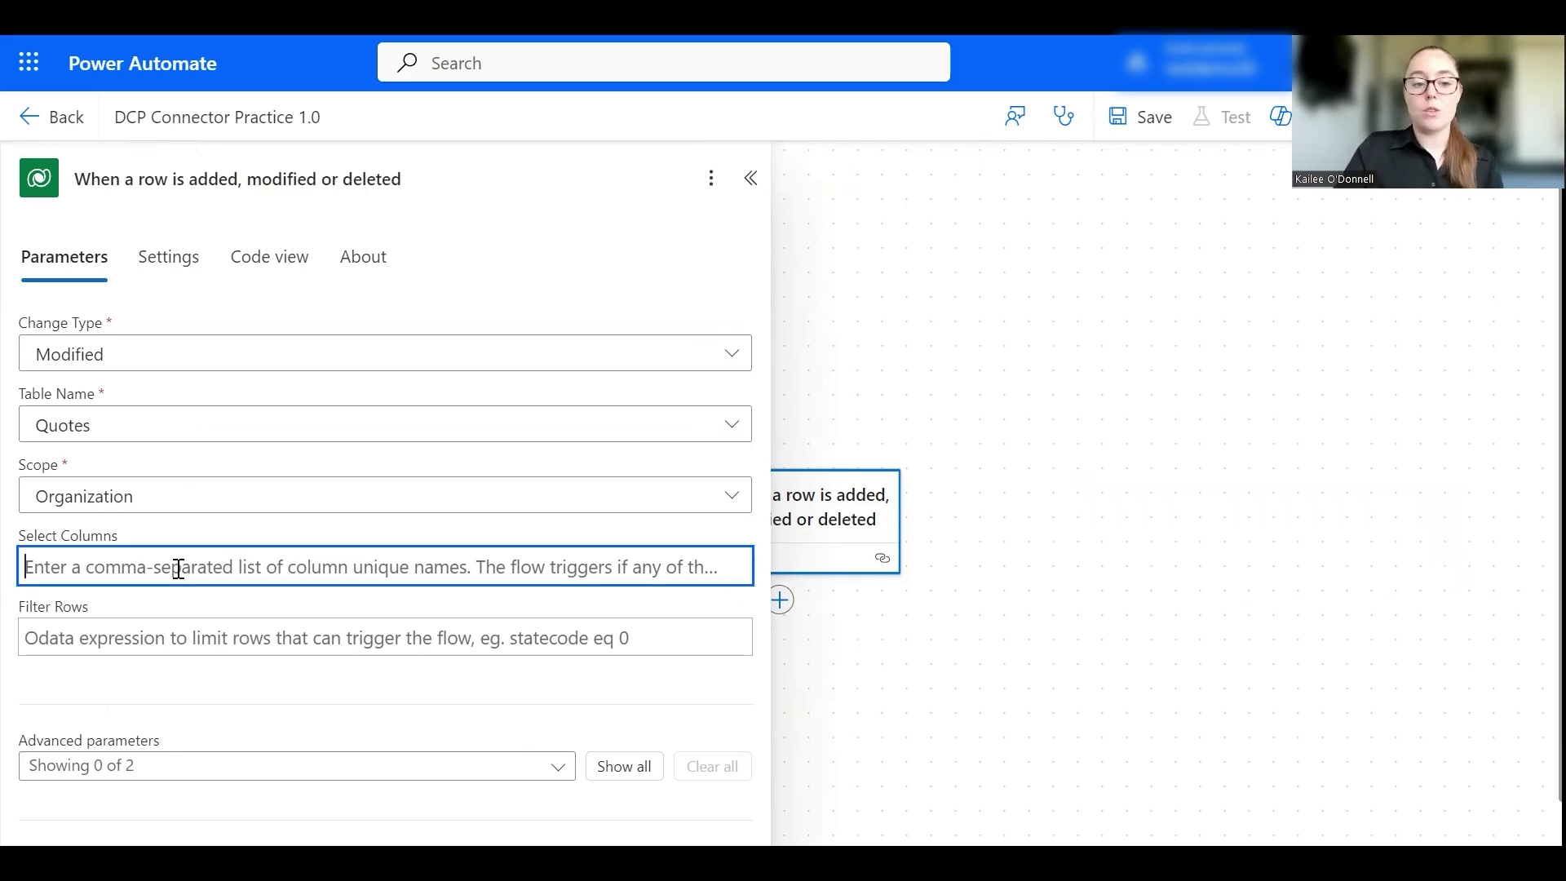
text(statecode)
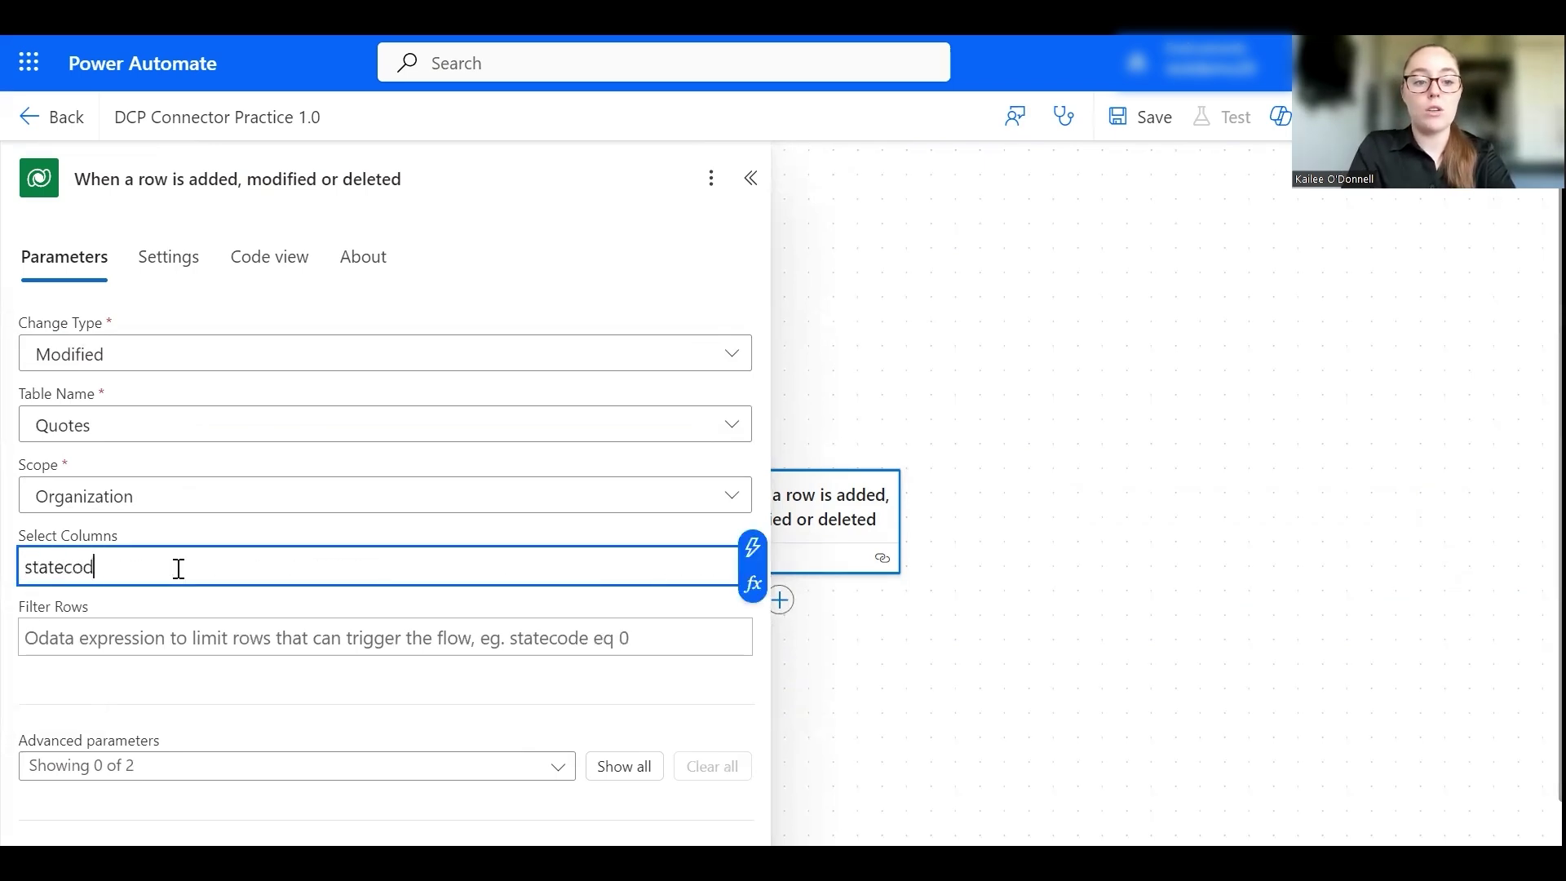
click(169, 646)
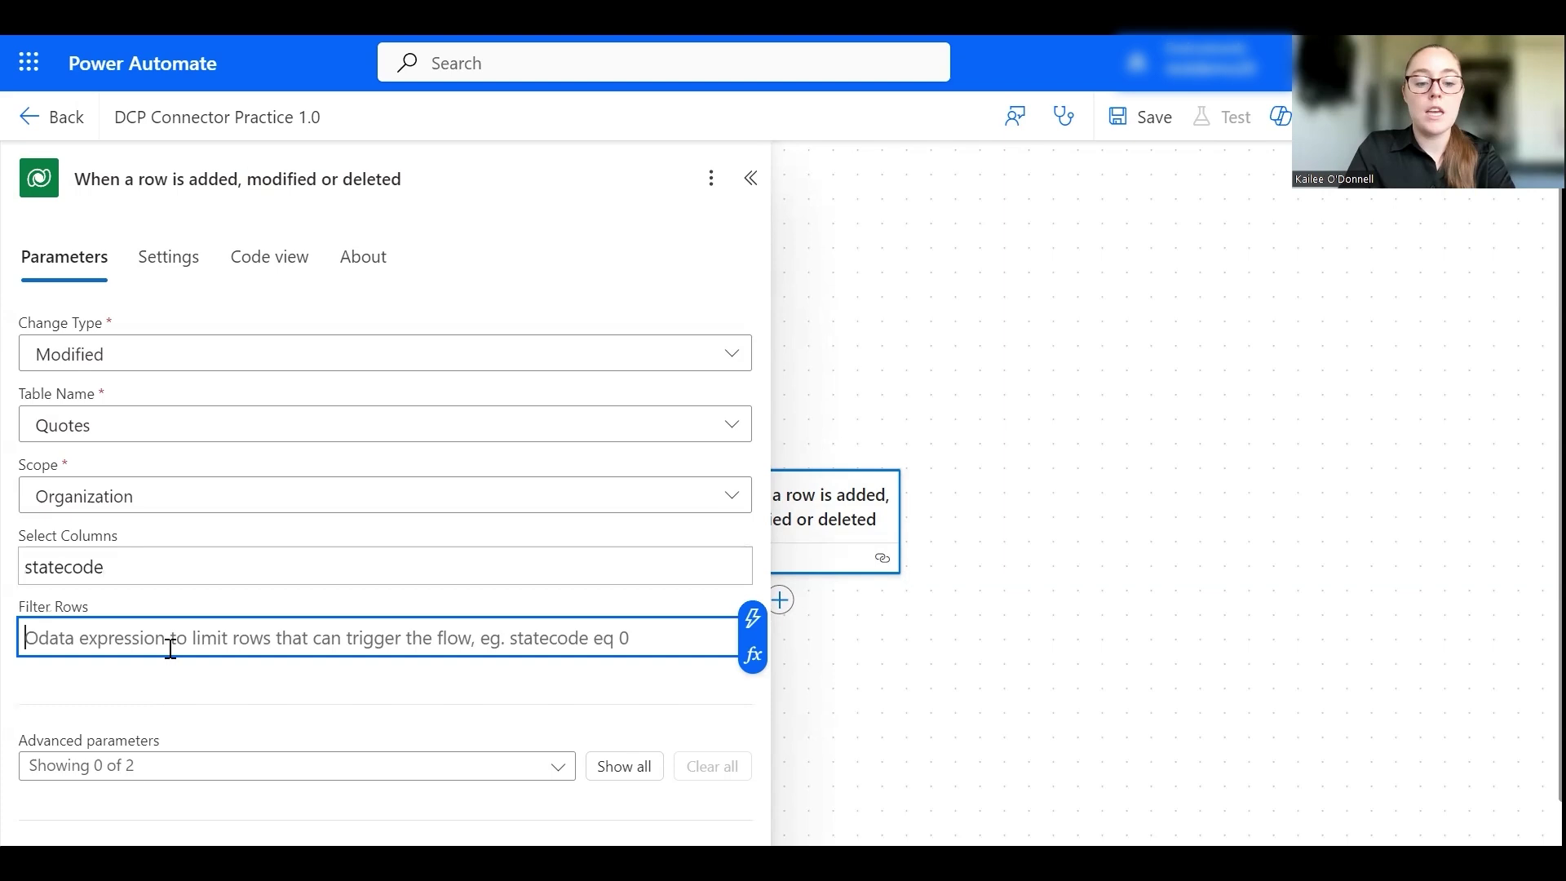
text(st)
text(ated)
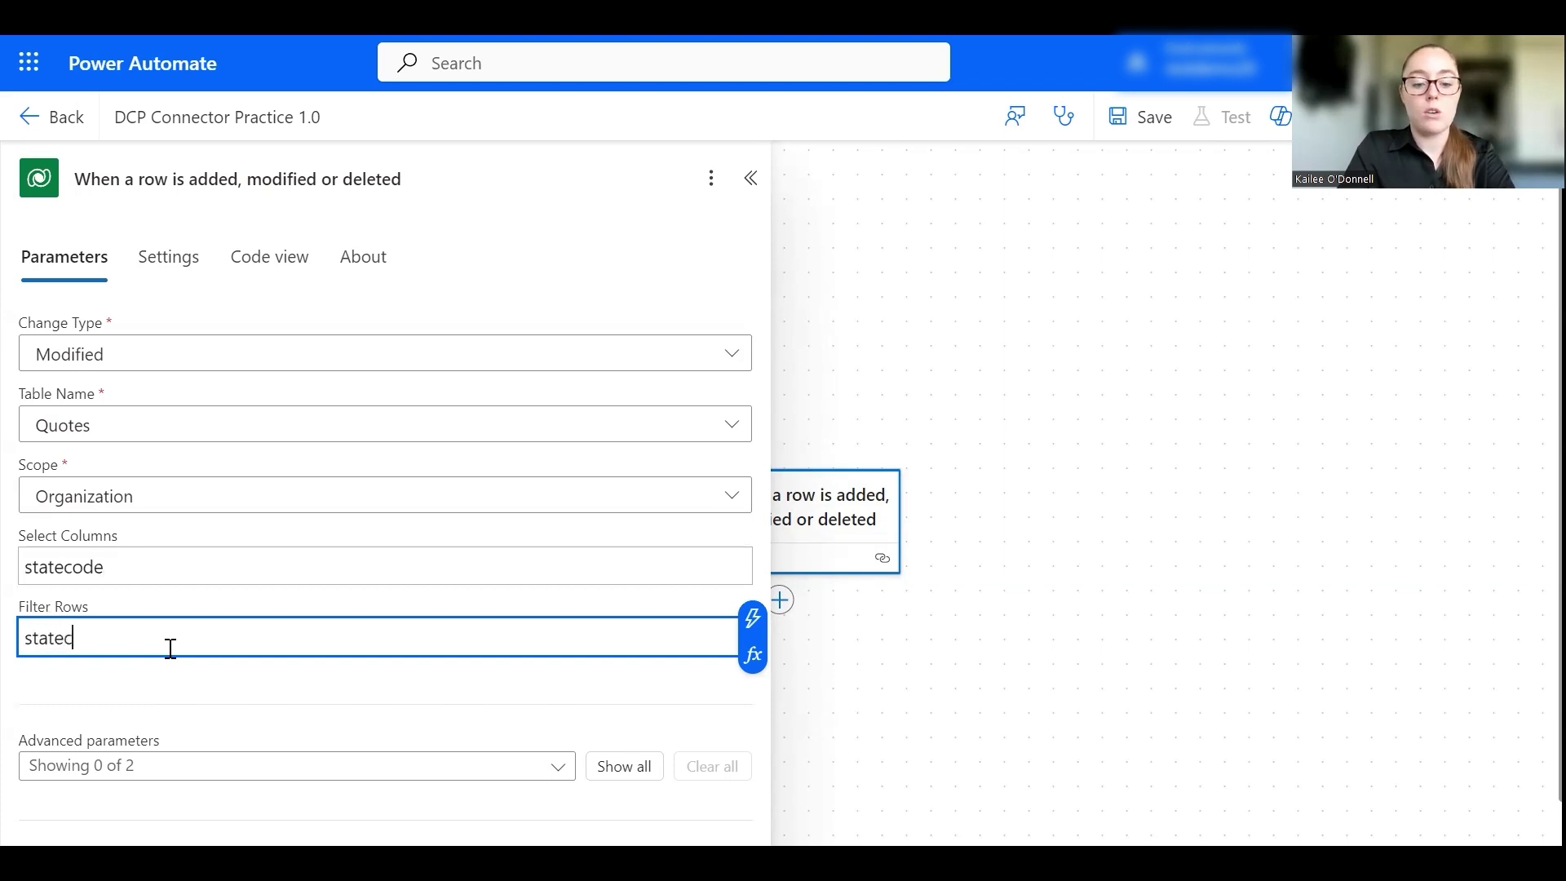
text(ode eq 1)
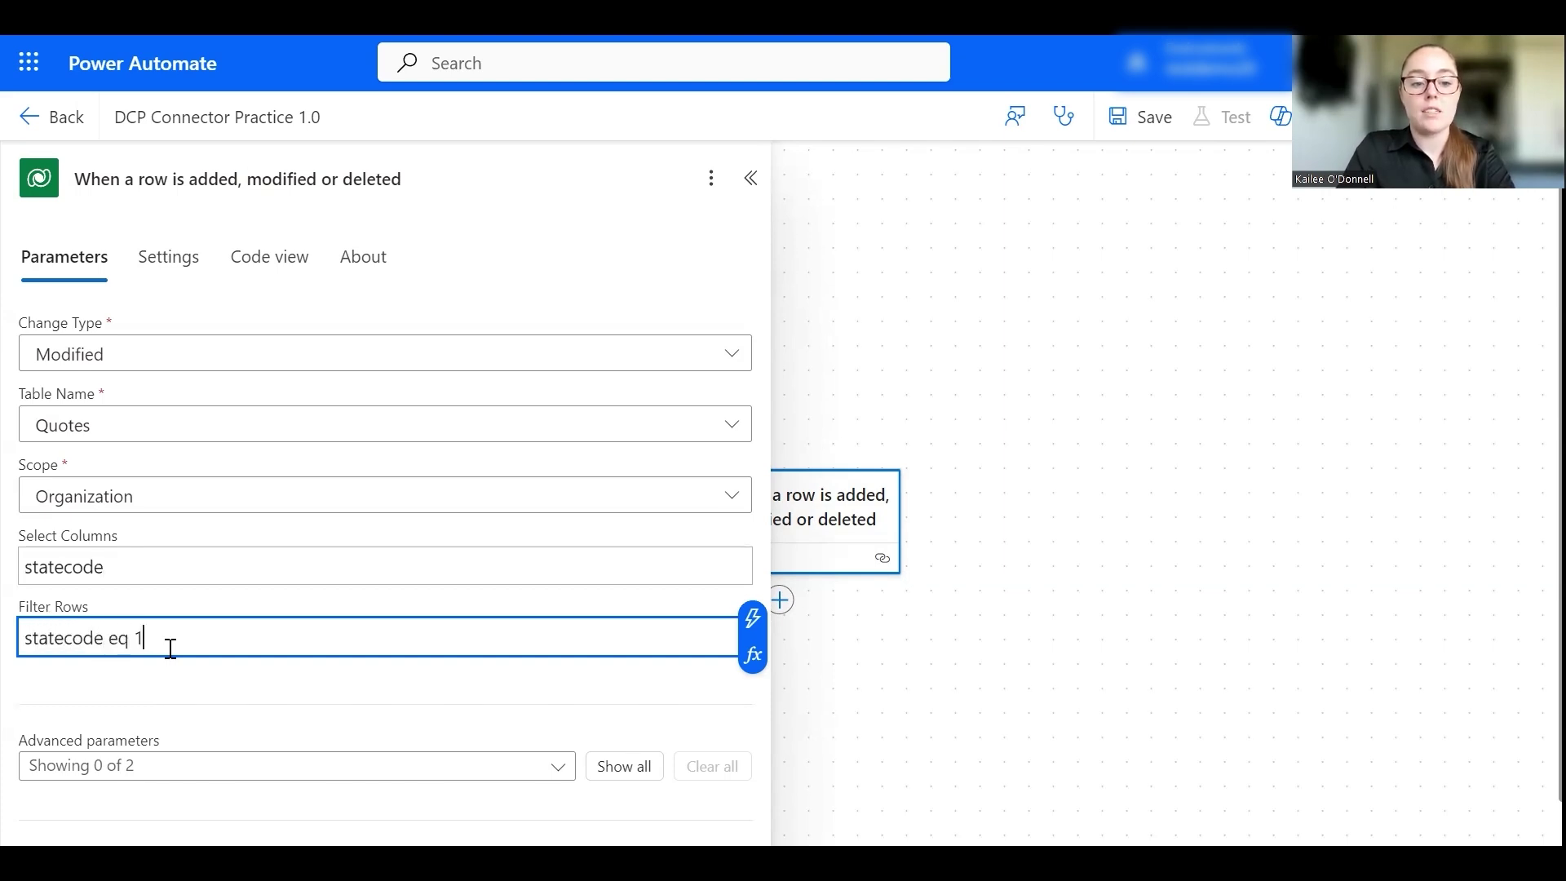
click(184, 683)
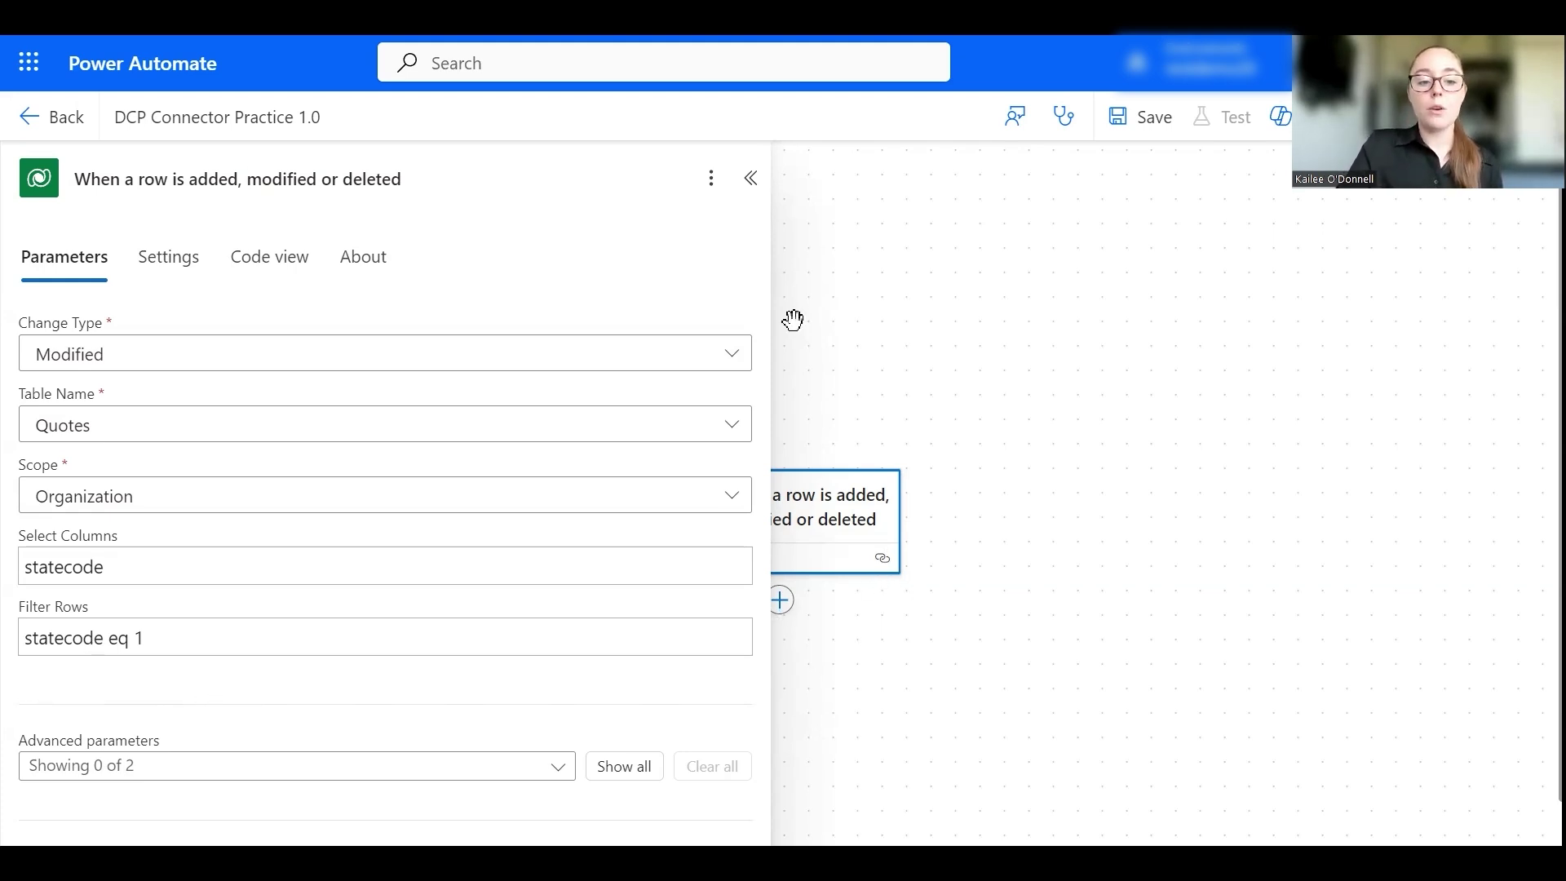
- Add a step after the trigger and list all DocumentsCorePack connector actions
click(750, 196)
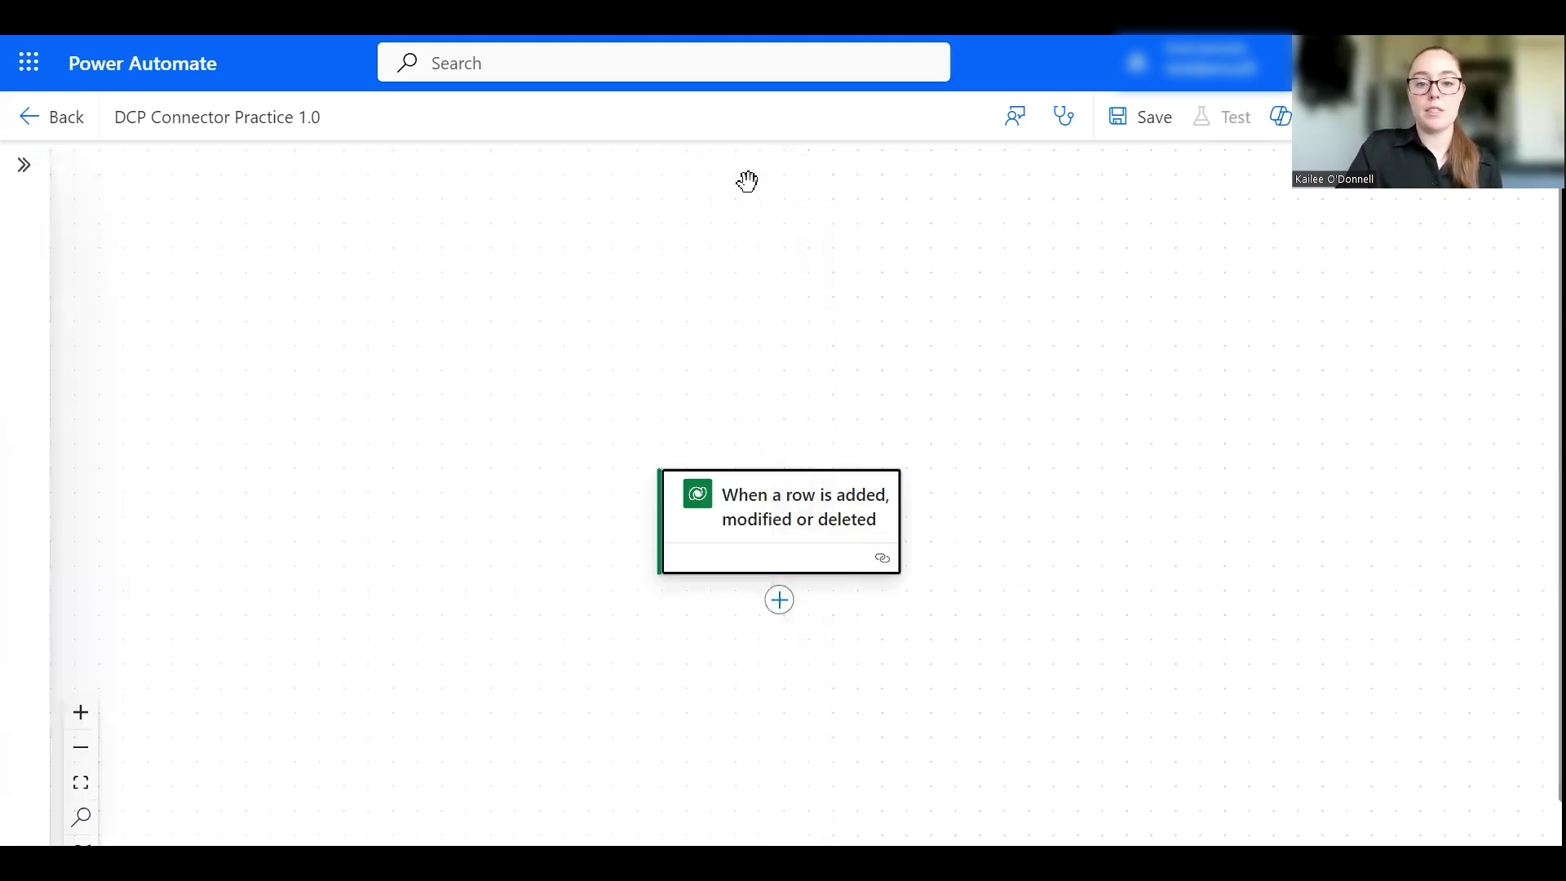
click(780, 601)
click(862, 610)
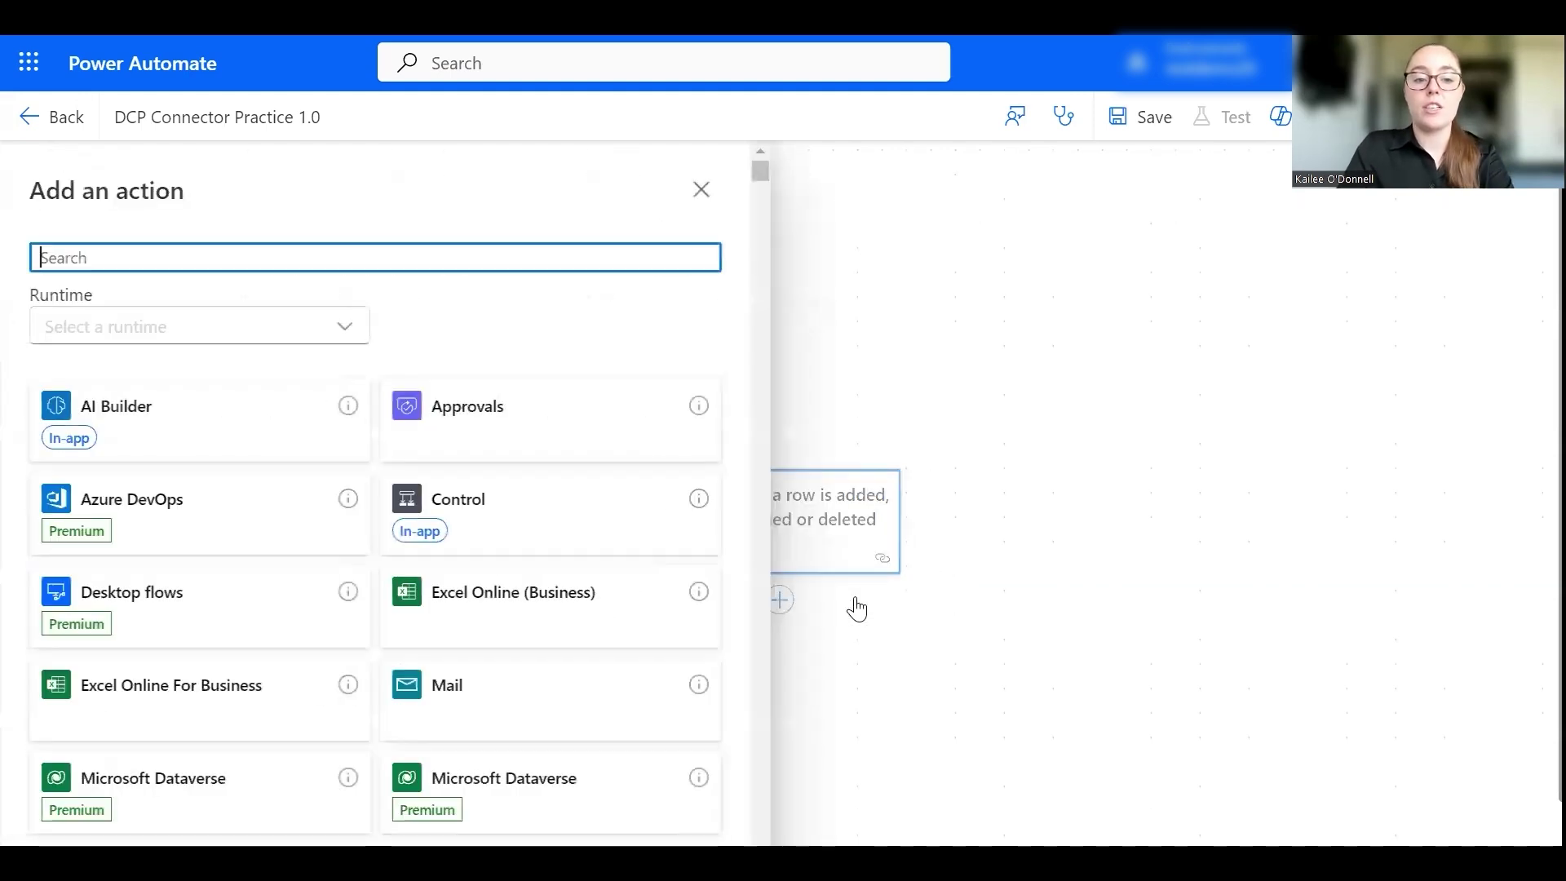
text(documentscorepack)
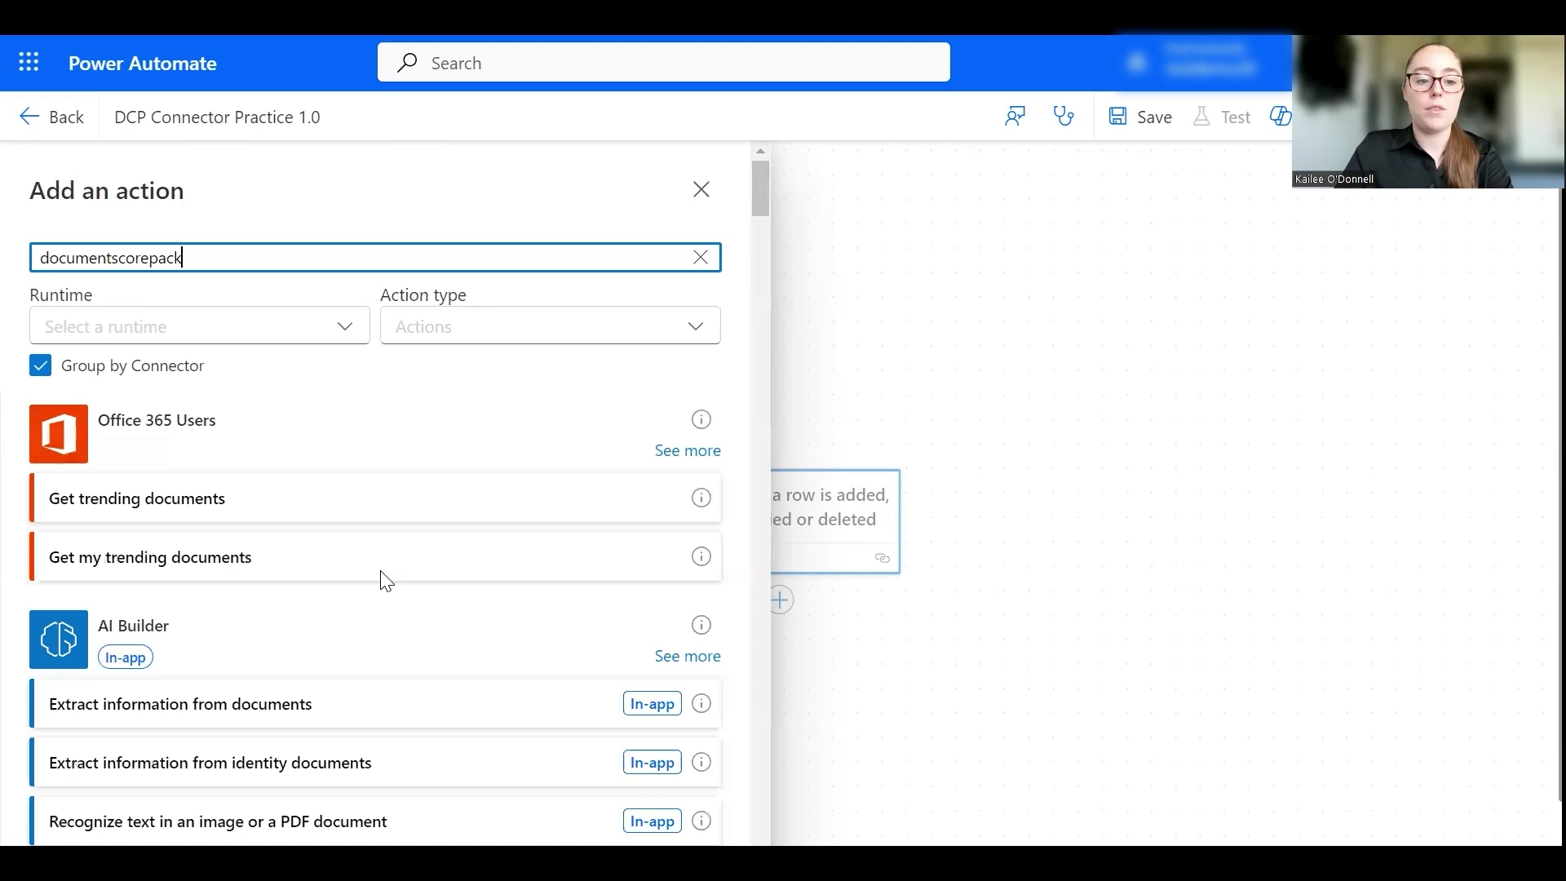
key(BackSpace)
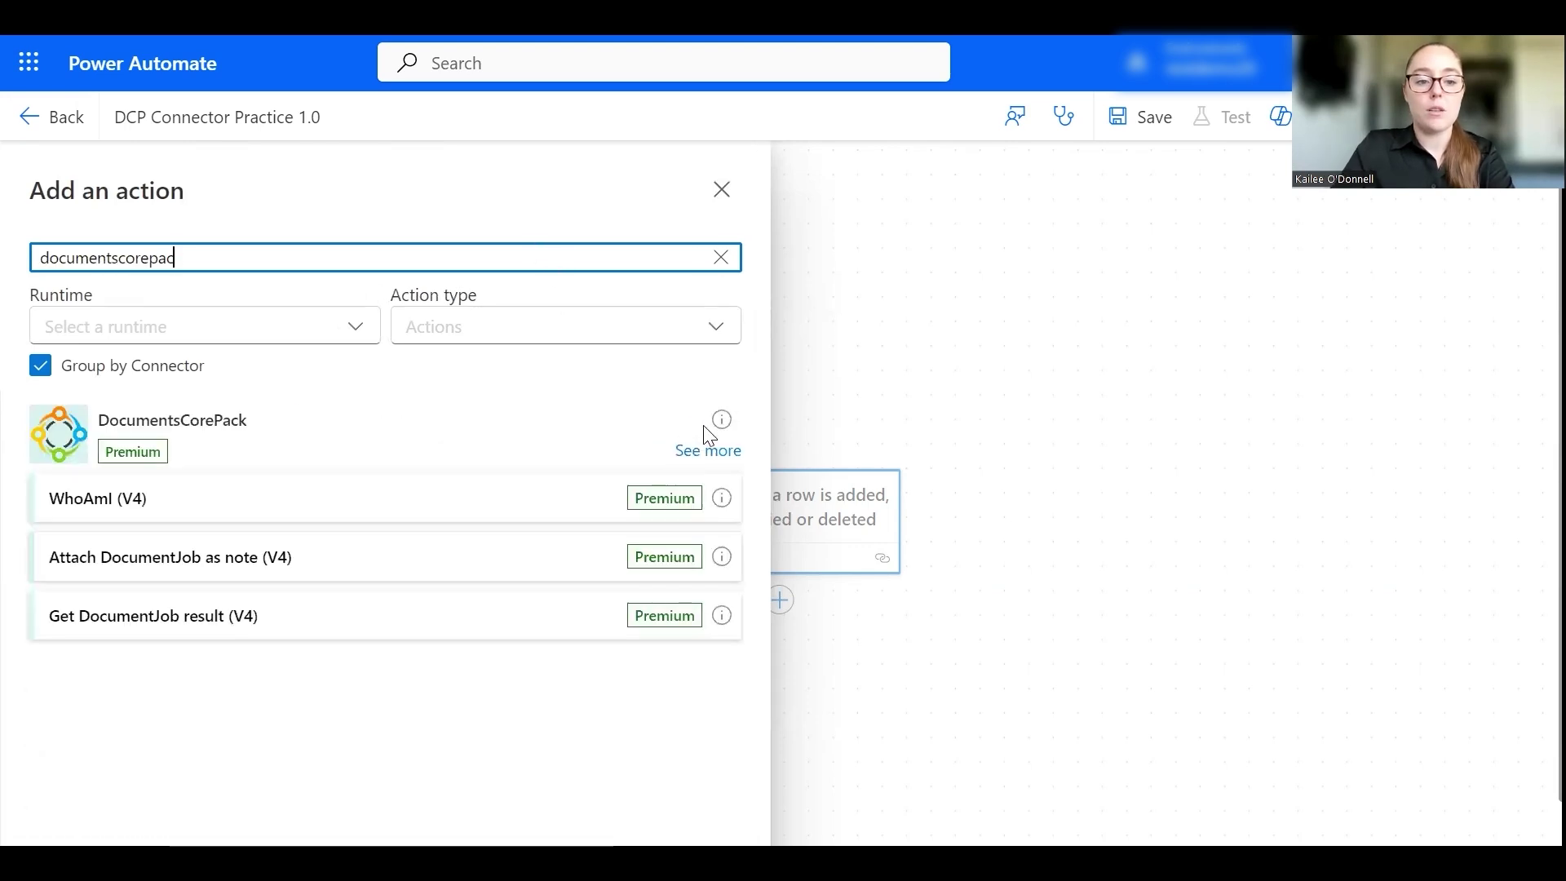
click(705, 460)
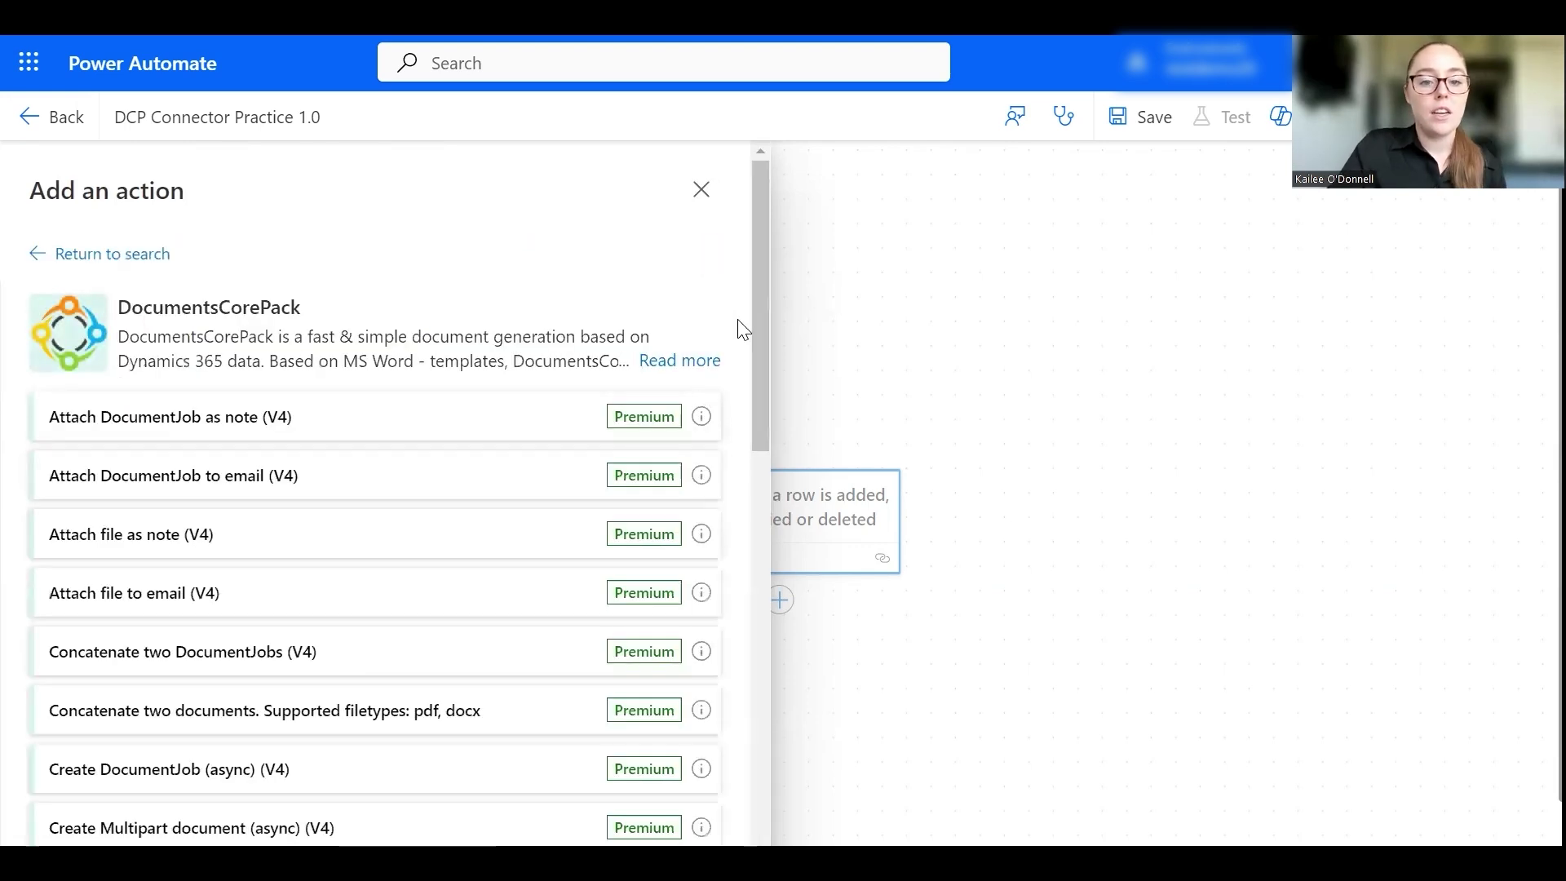
drag(764, 359, 761, 488)
- Add Create document (sync) (V4) using the (Quote) Quote Template.docx template
click(419, 602)
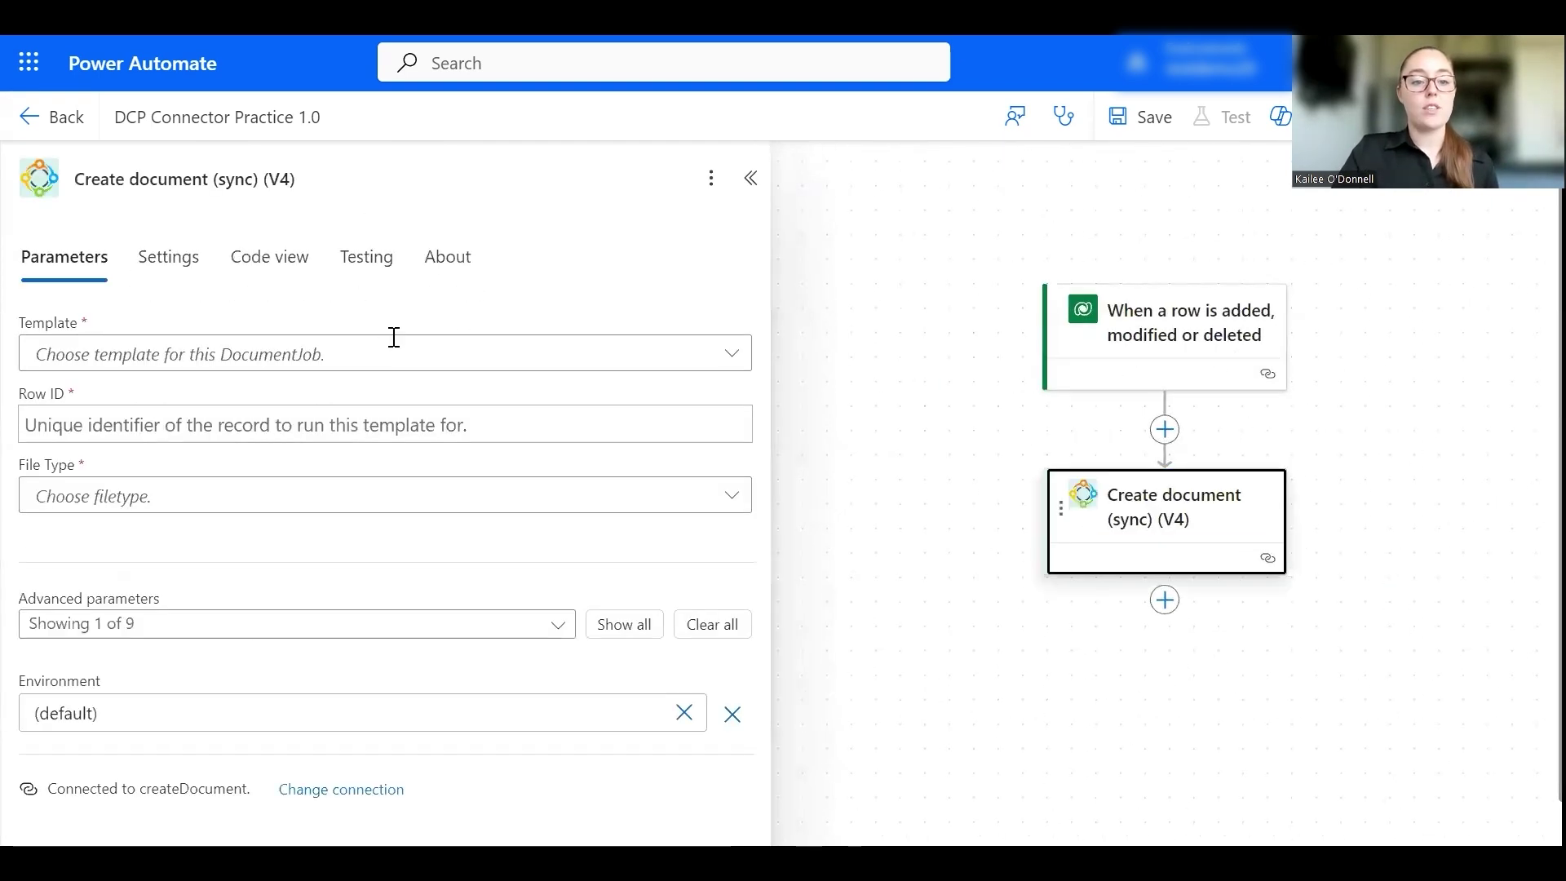
click(416, 359)
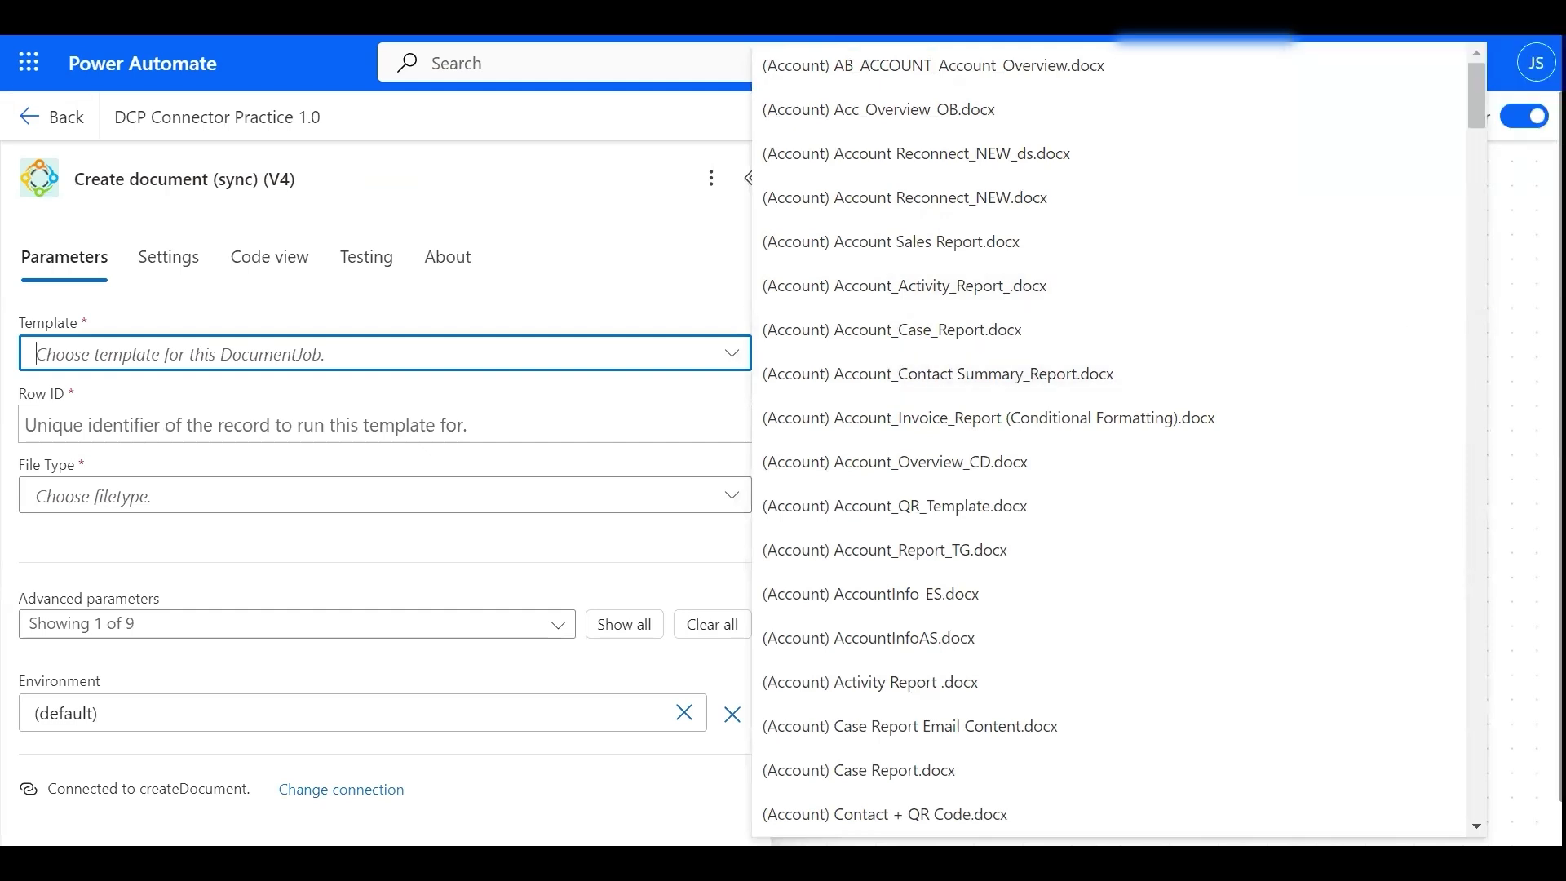
scroll(1461, 234, down, 15)
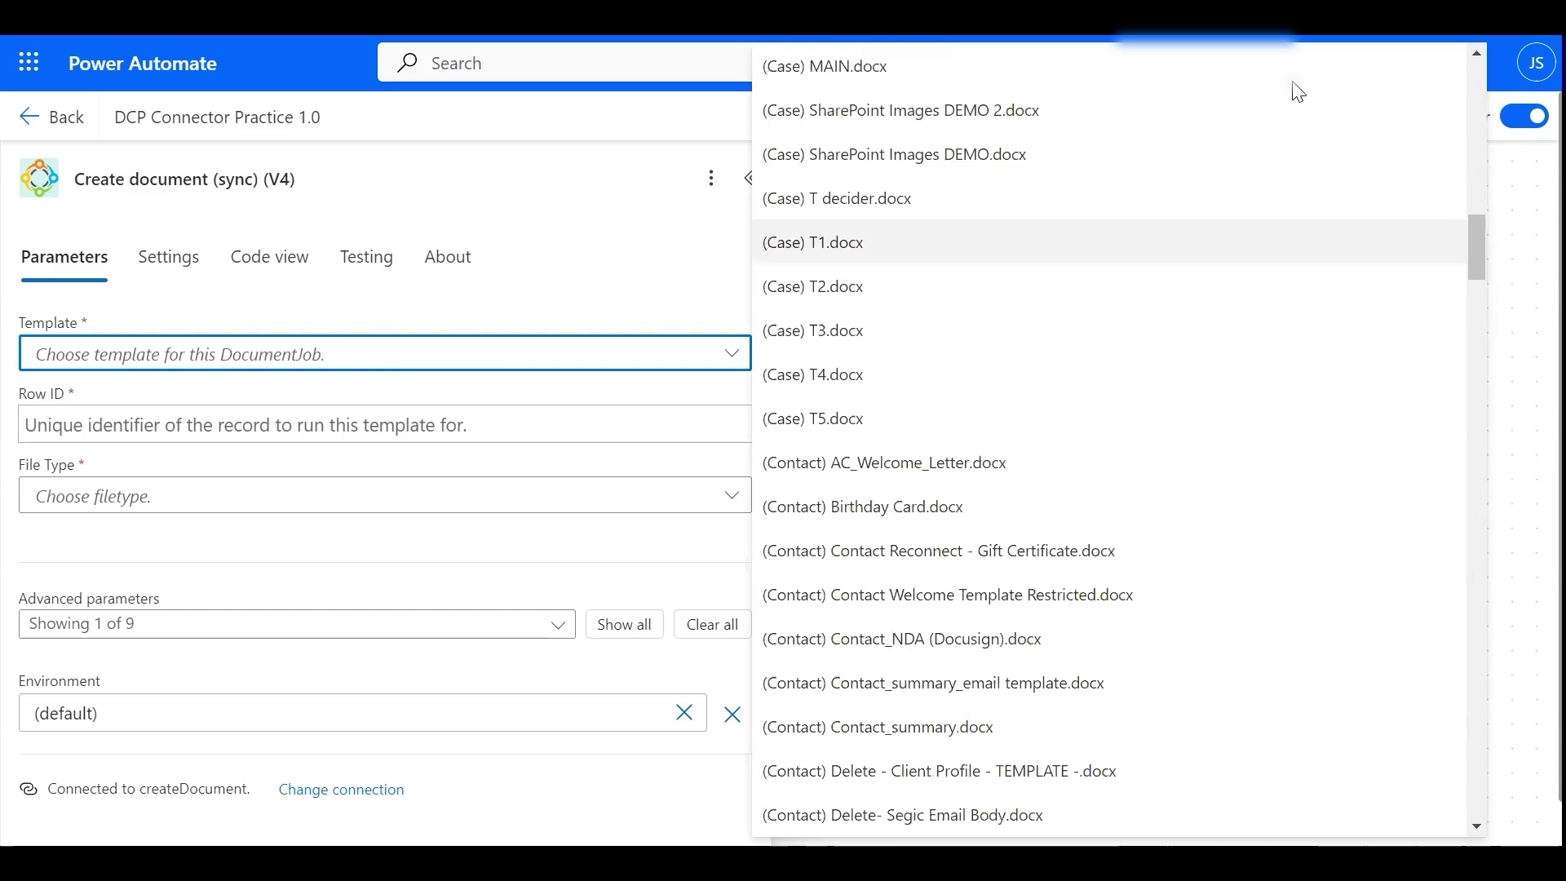
drag(1485, 280, 1472, 609)
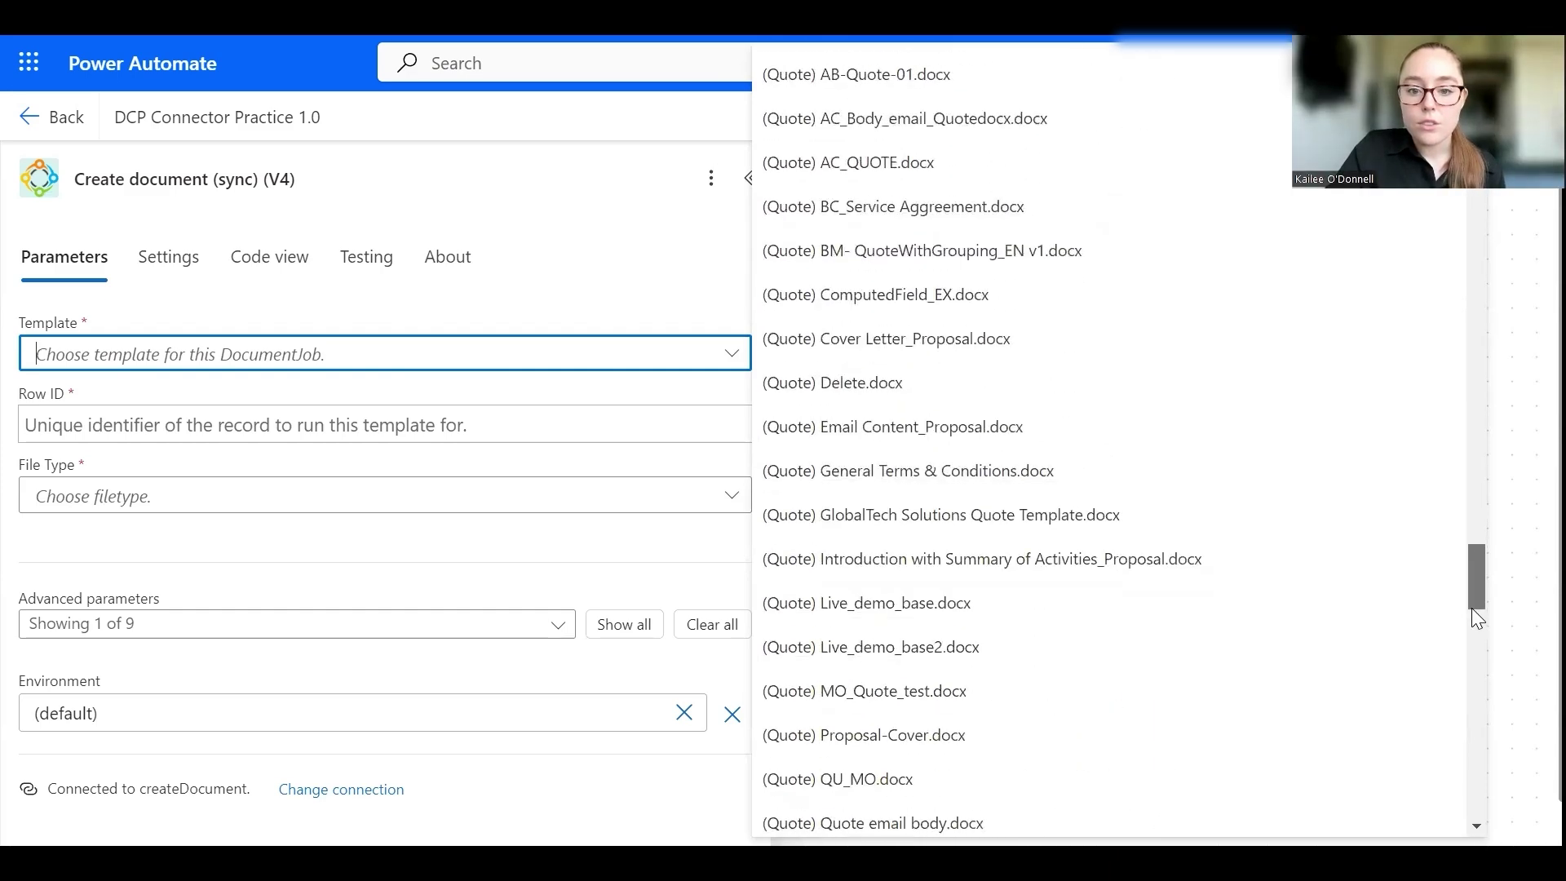
scroll(1471, 608, down, 5)
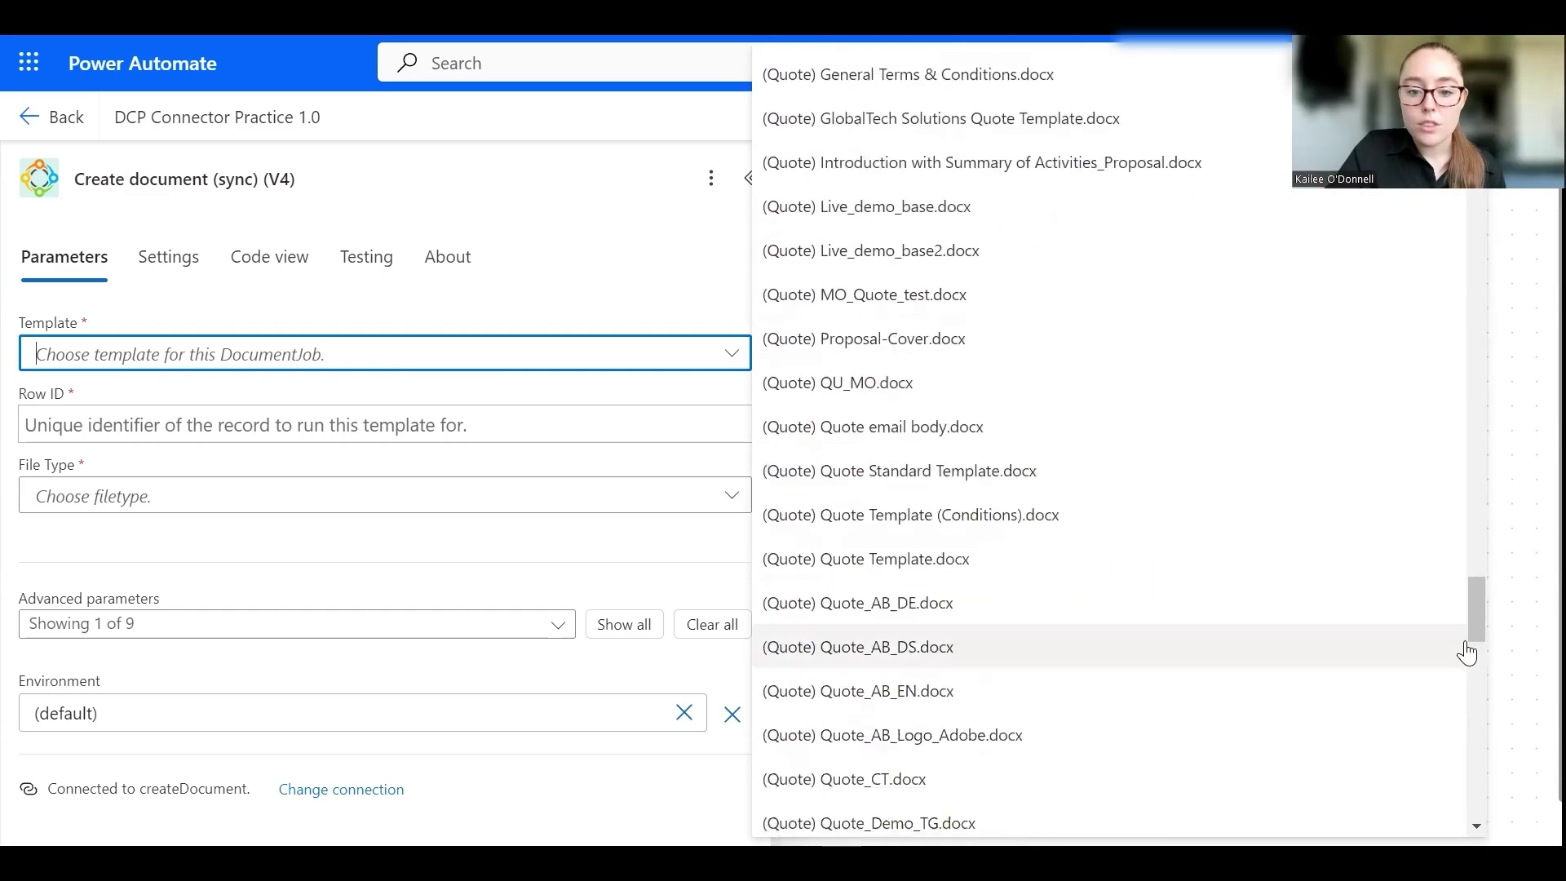
click(1066, 561)
- Set the Row ID to the trigger's Quote value and the File Type to pdf
click(374, 438)
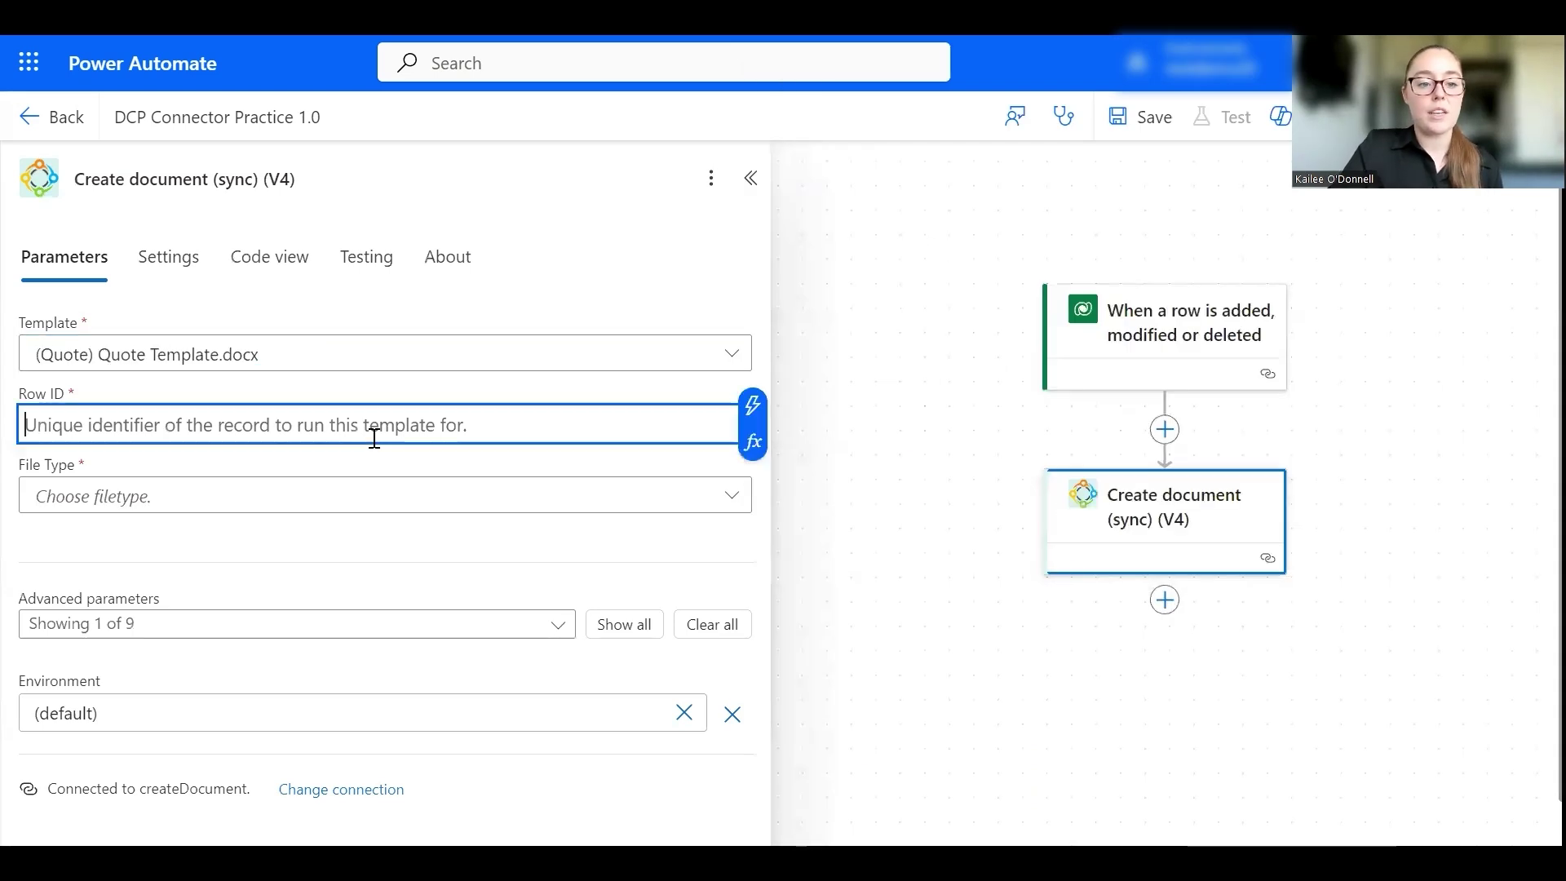
click(751, 405)
text(quot)
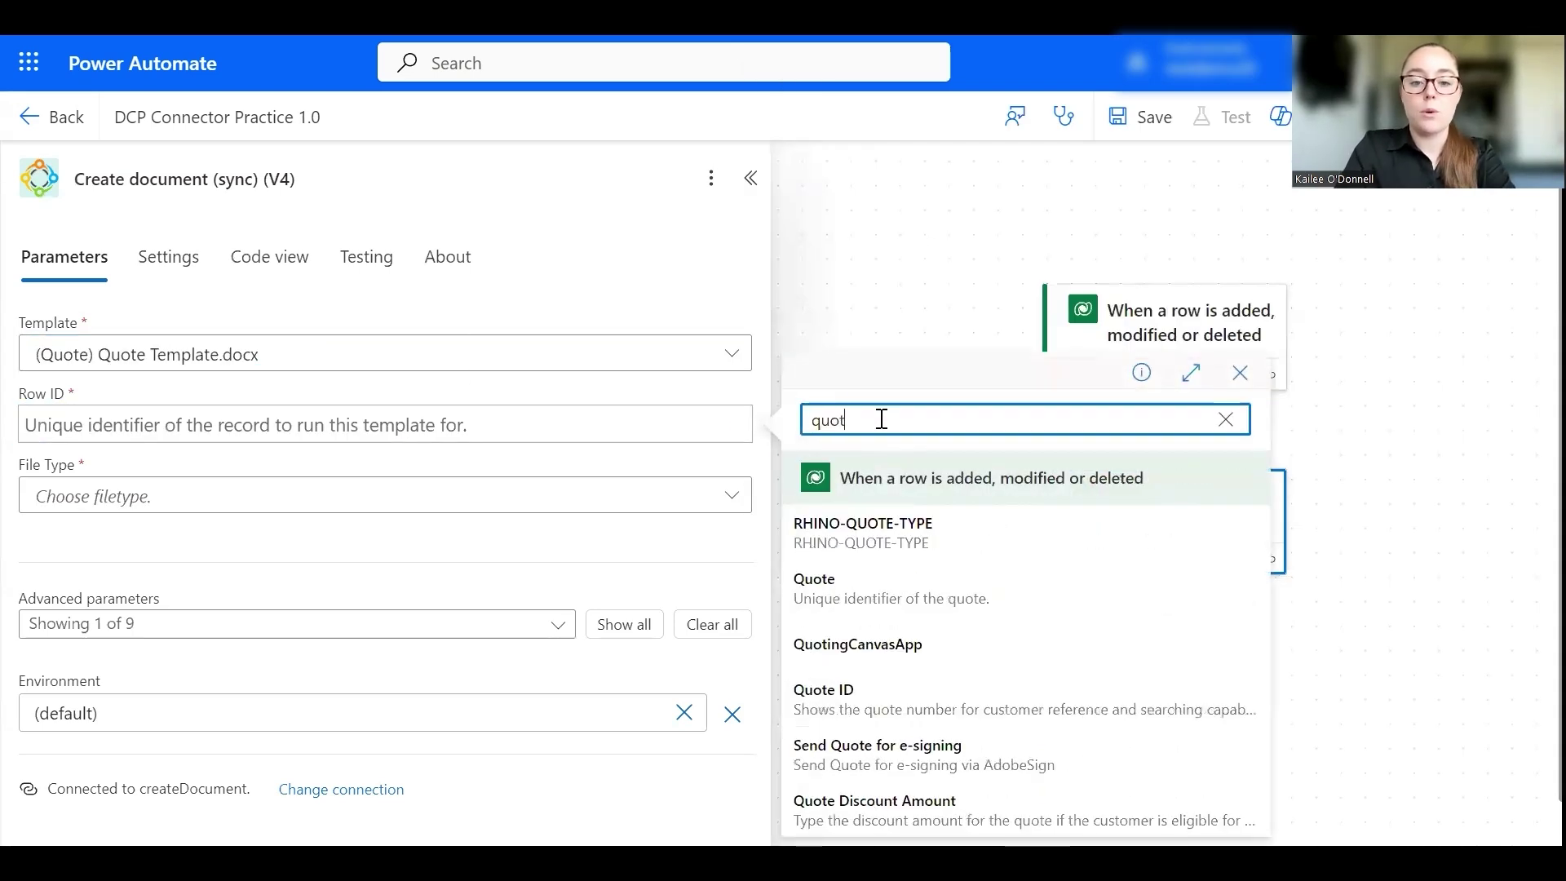
click(856, 613)
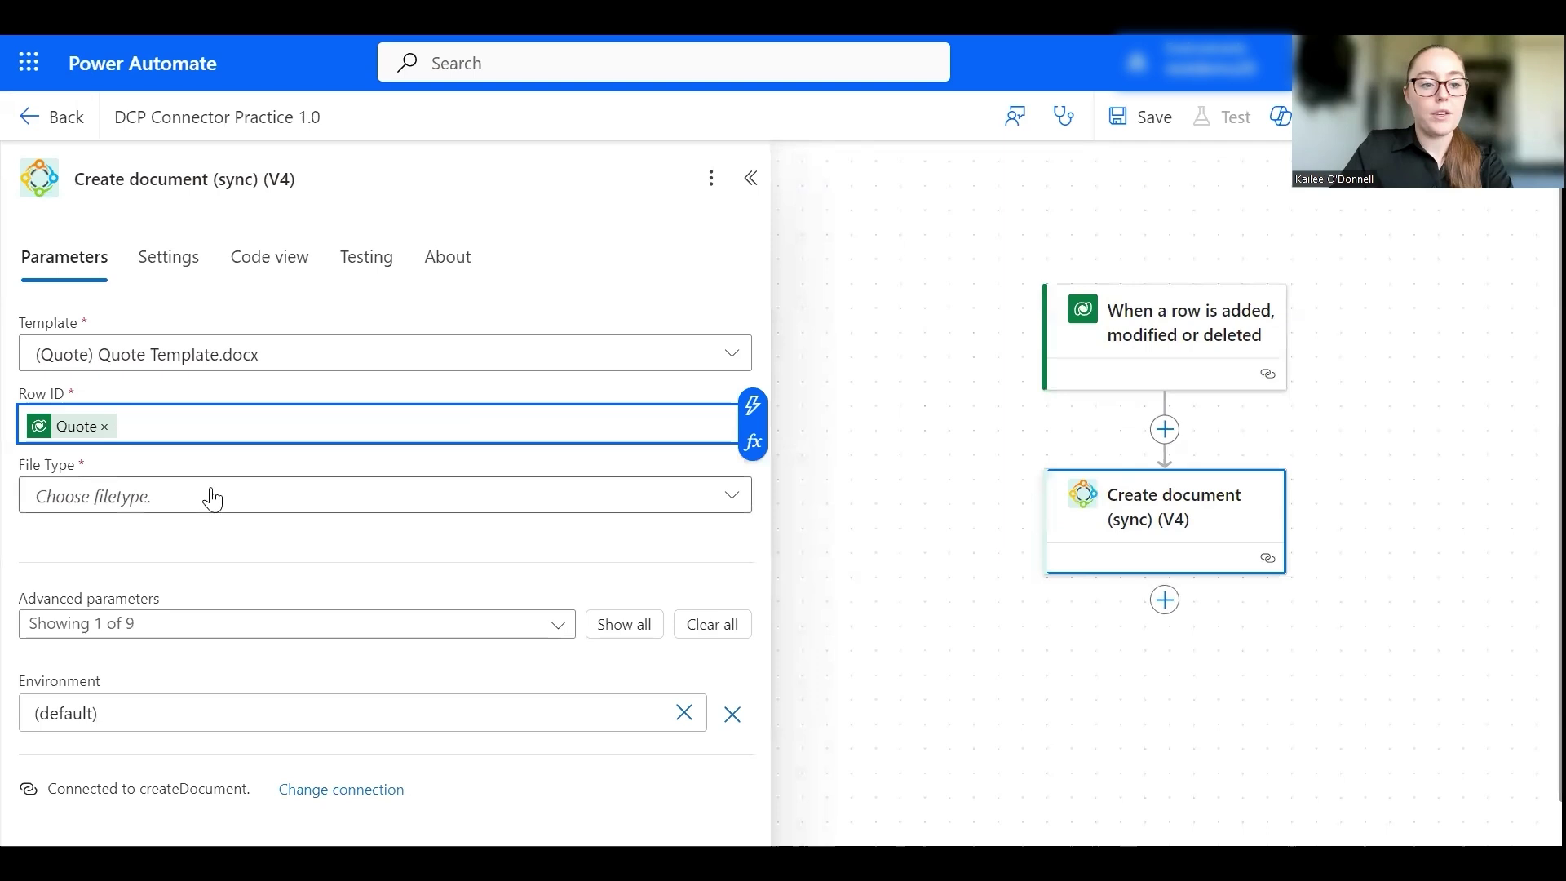
click(210, 496)
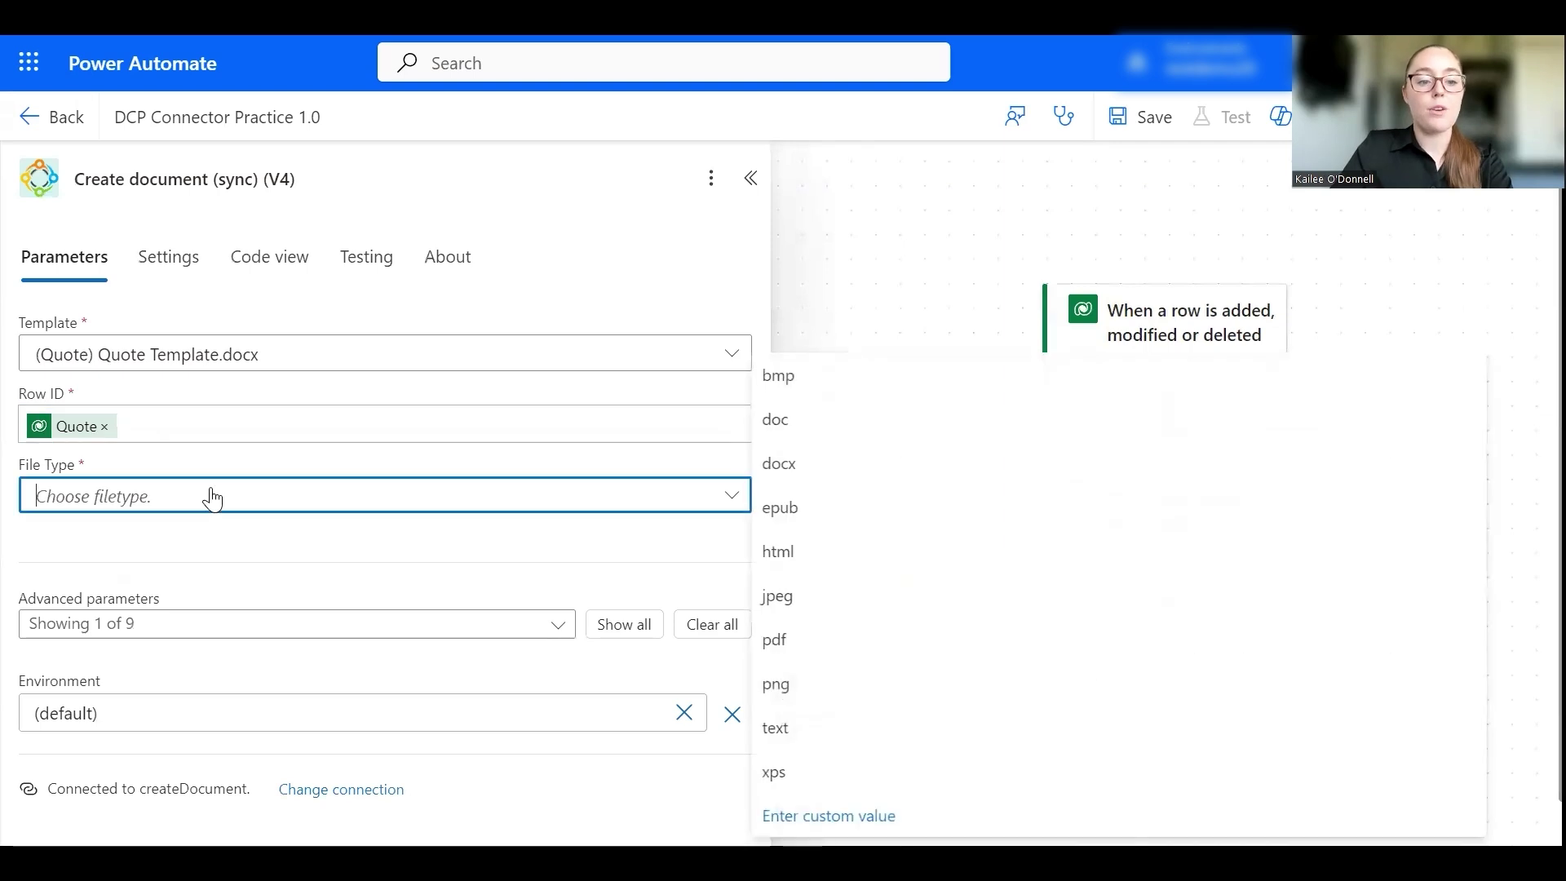
click(823, 641)
click(455, 563)
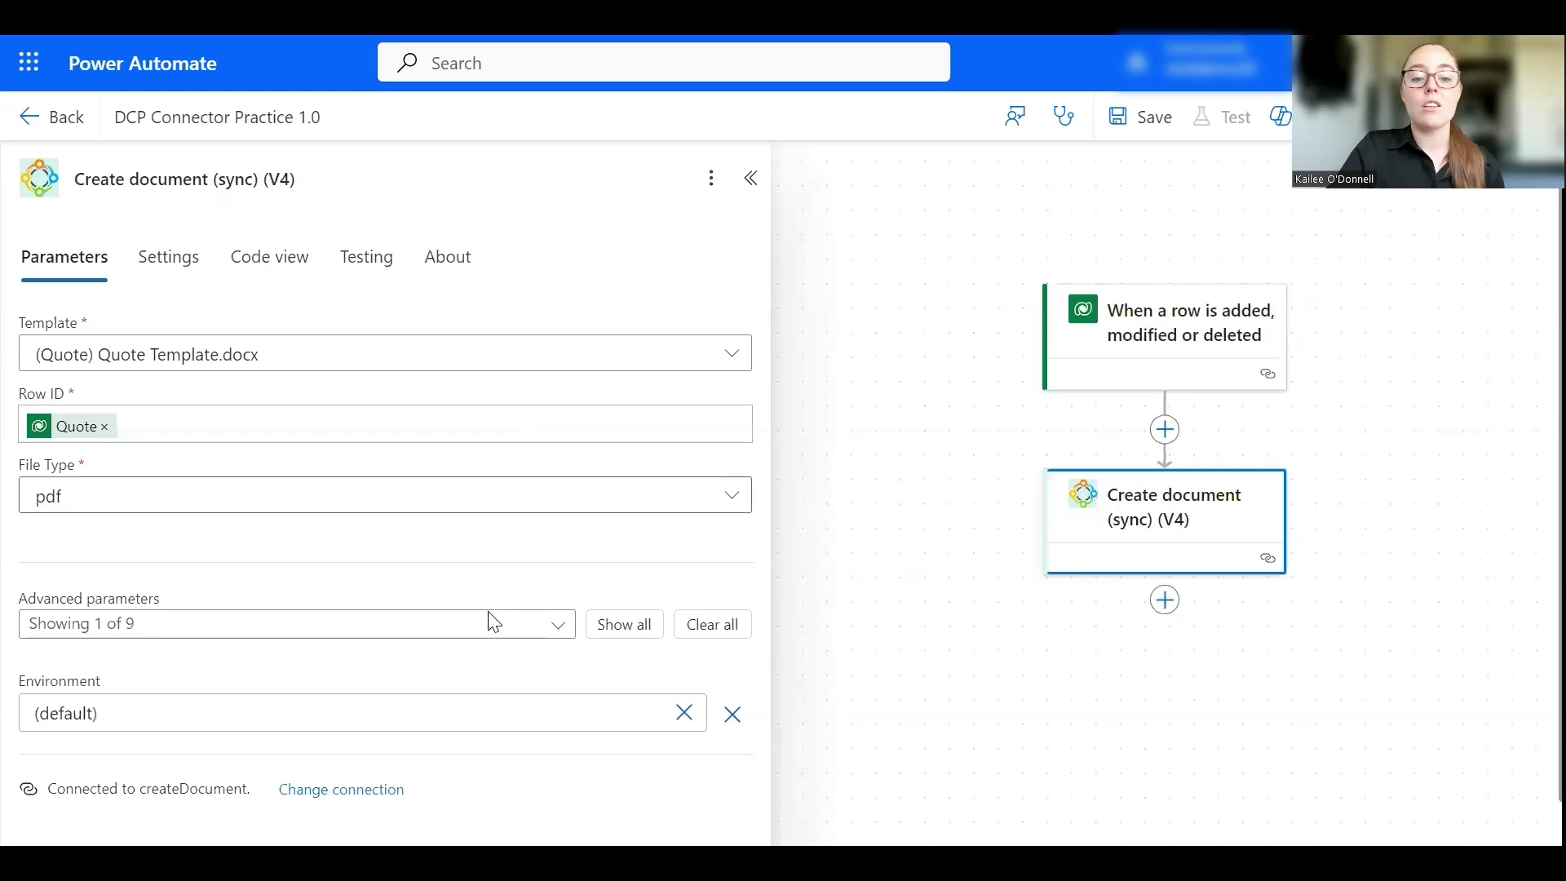
- Enable the Attach To options and attach the document to the quote's Potential Customer
click(559, 642)
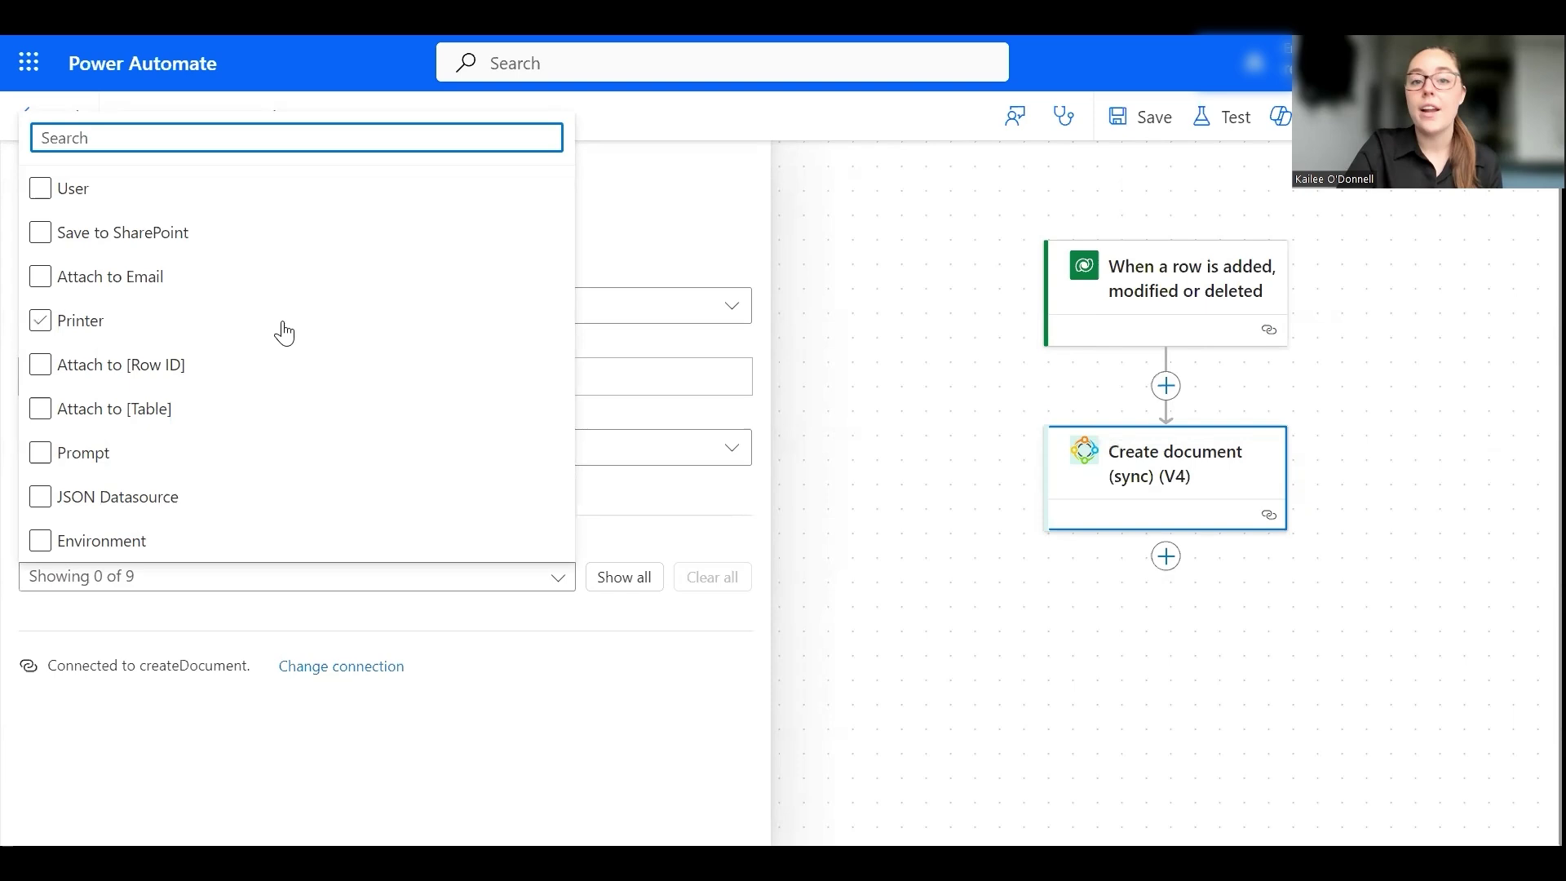
click(157, 364)
click(158, 409)
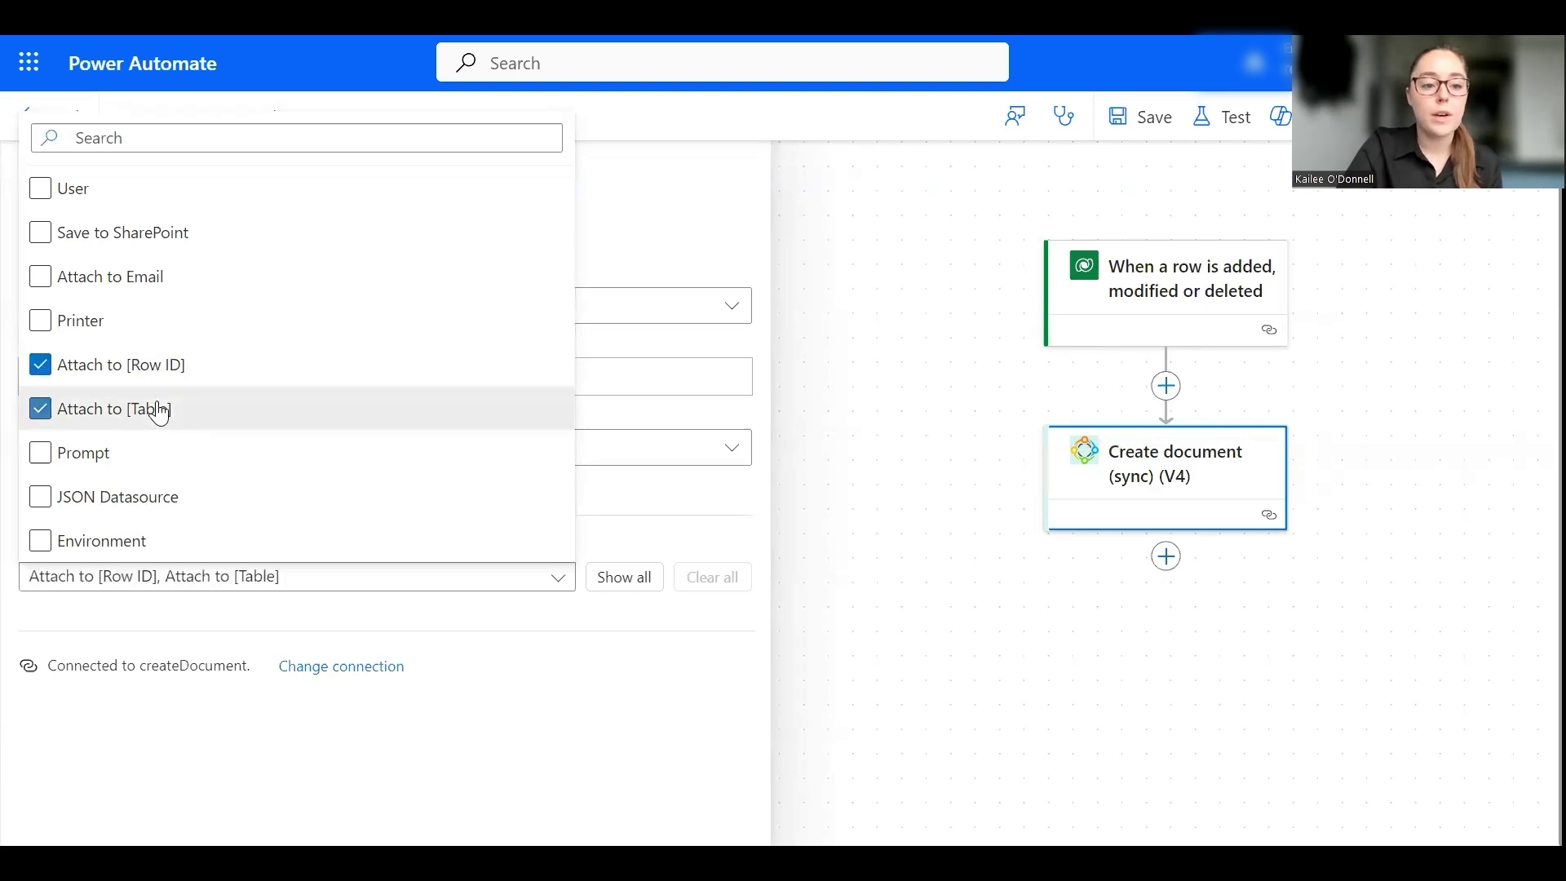
click(429, 618)
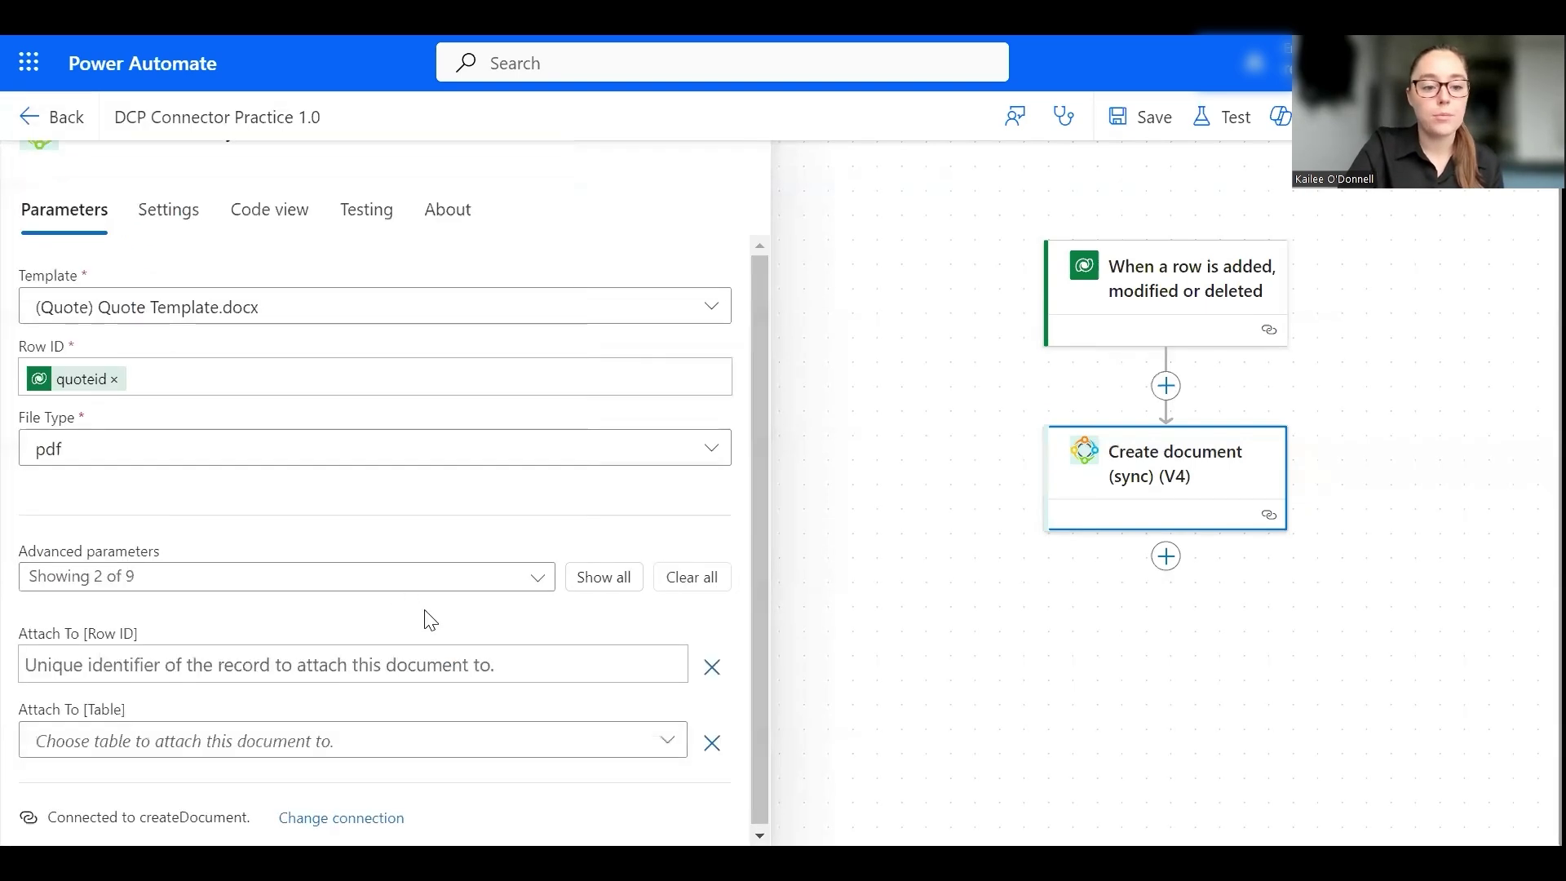
click(413, 668)
click(688, 645)
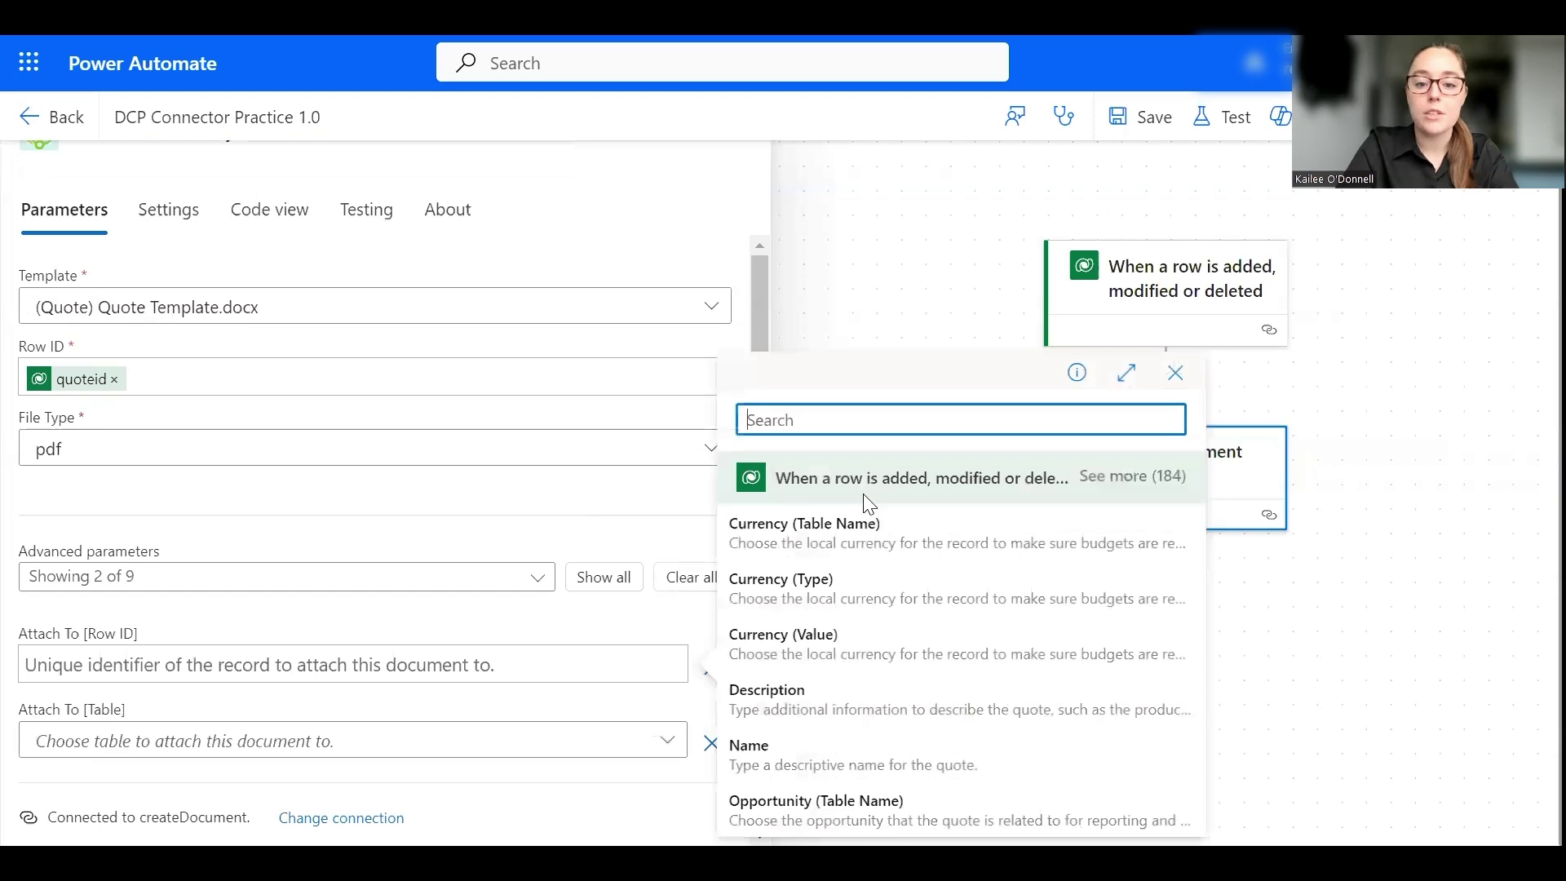
text(potential)
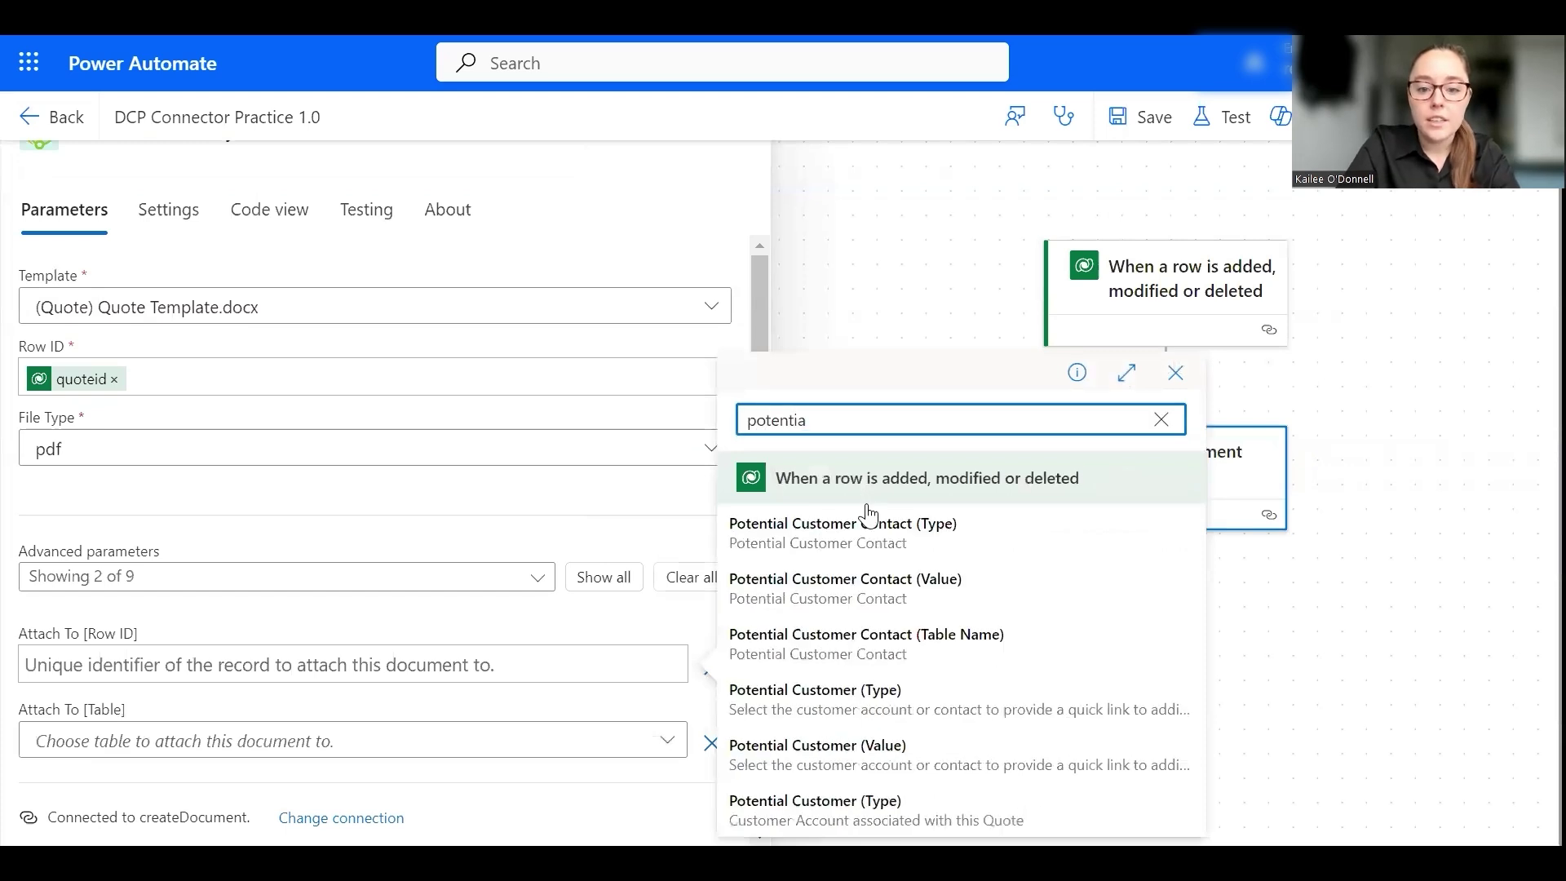
click(886, 588)
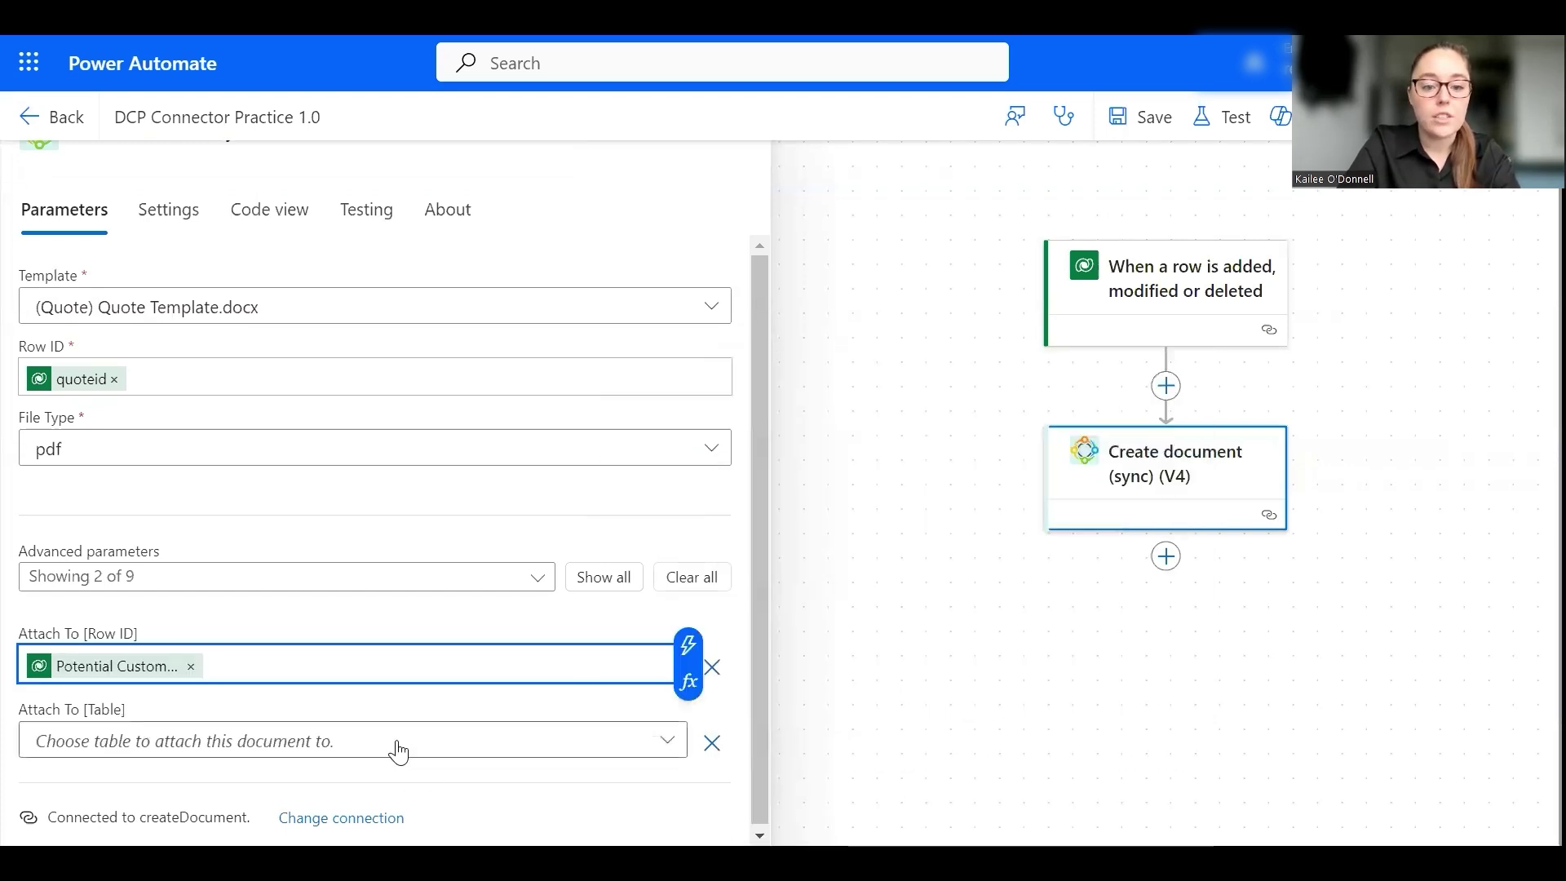
- Set the Attach To table to Contact
click(674, 744)
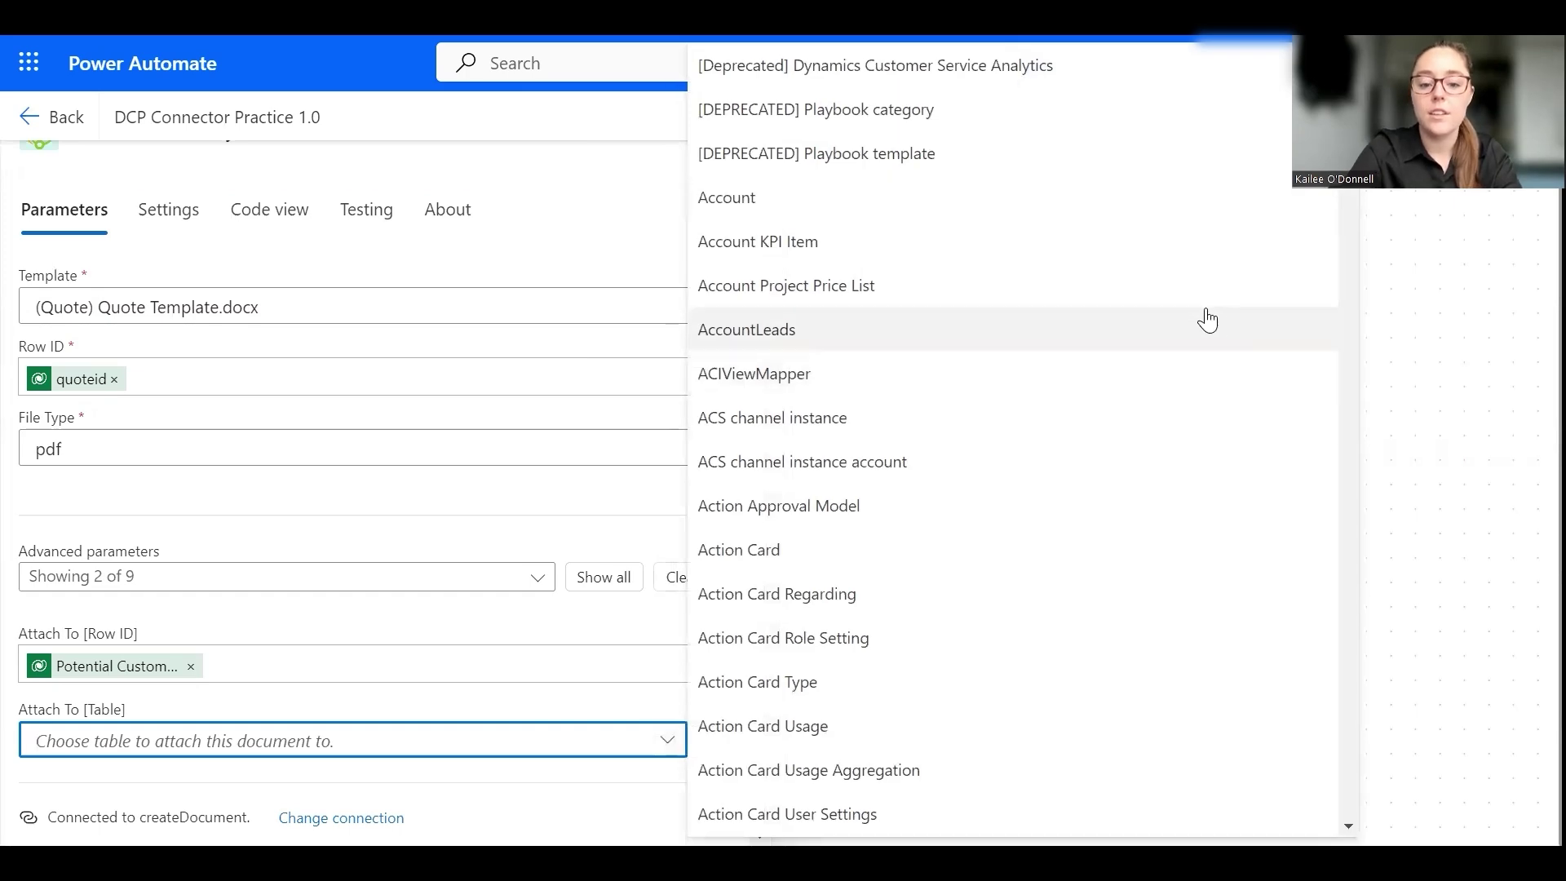
scroll(1207, 320, down, 20)
scroll(1207, 320, down, 20)
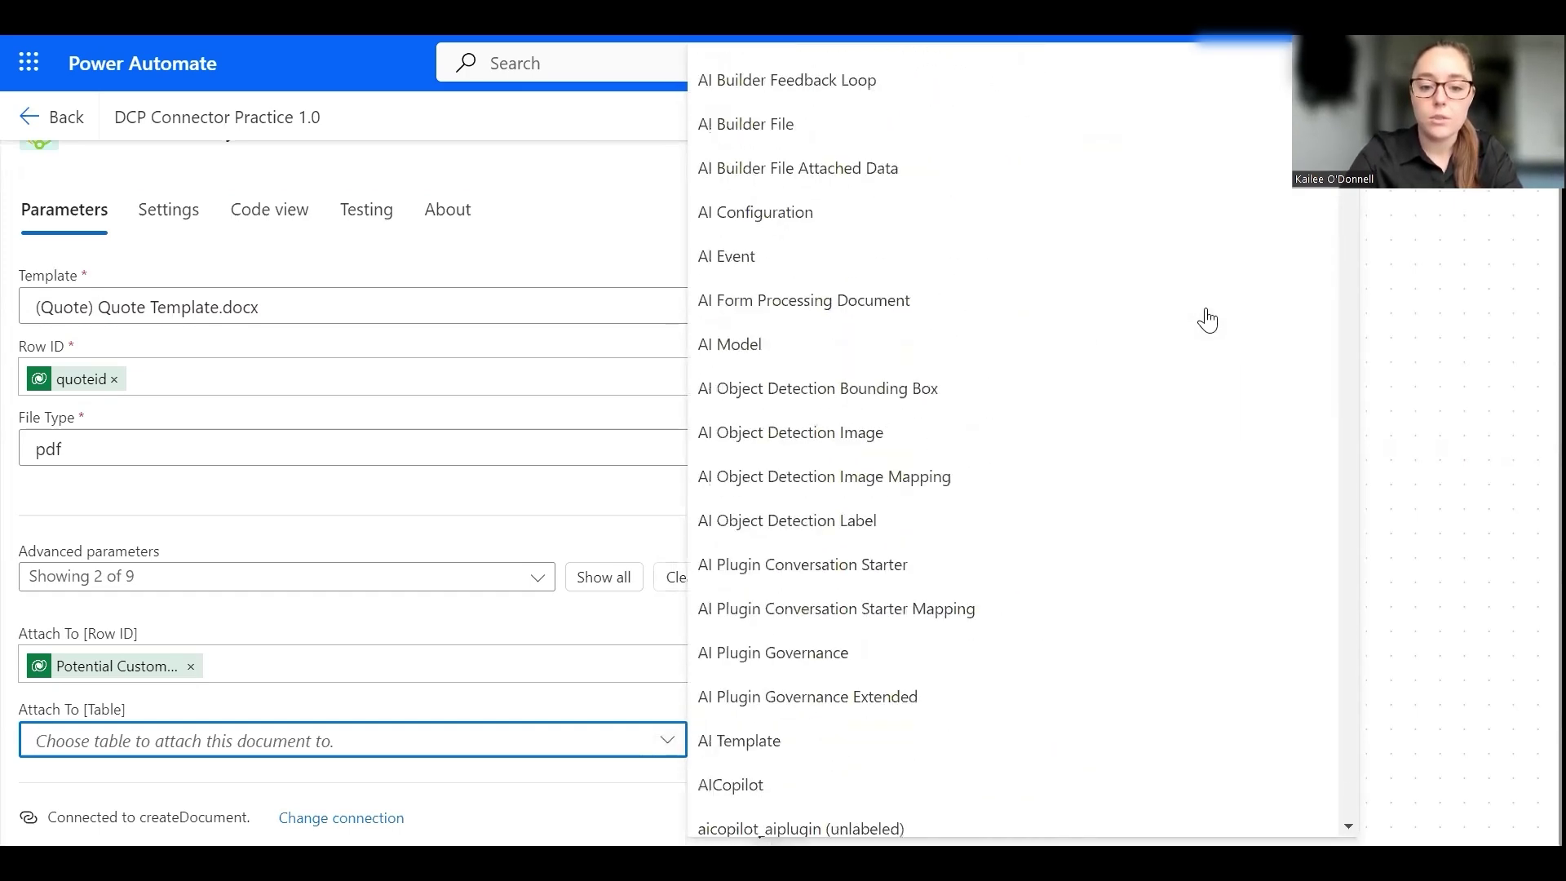
scroll(1207, 320, down, 20)
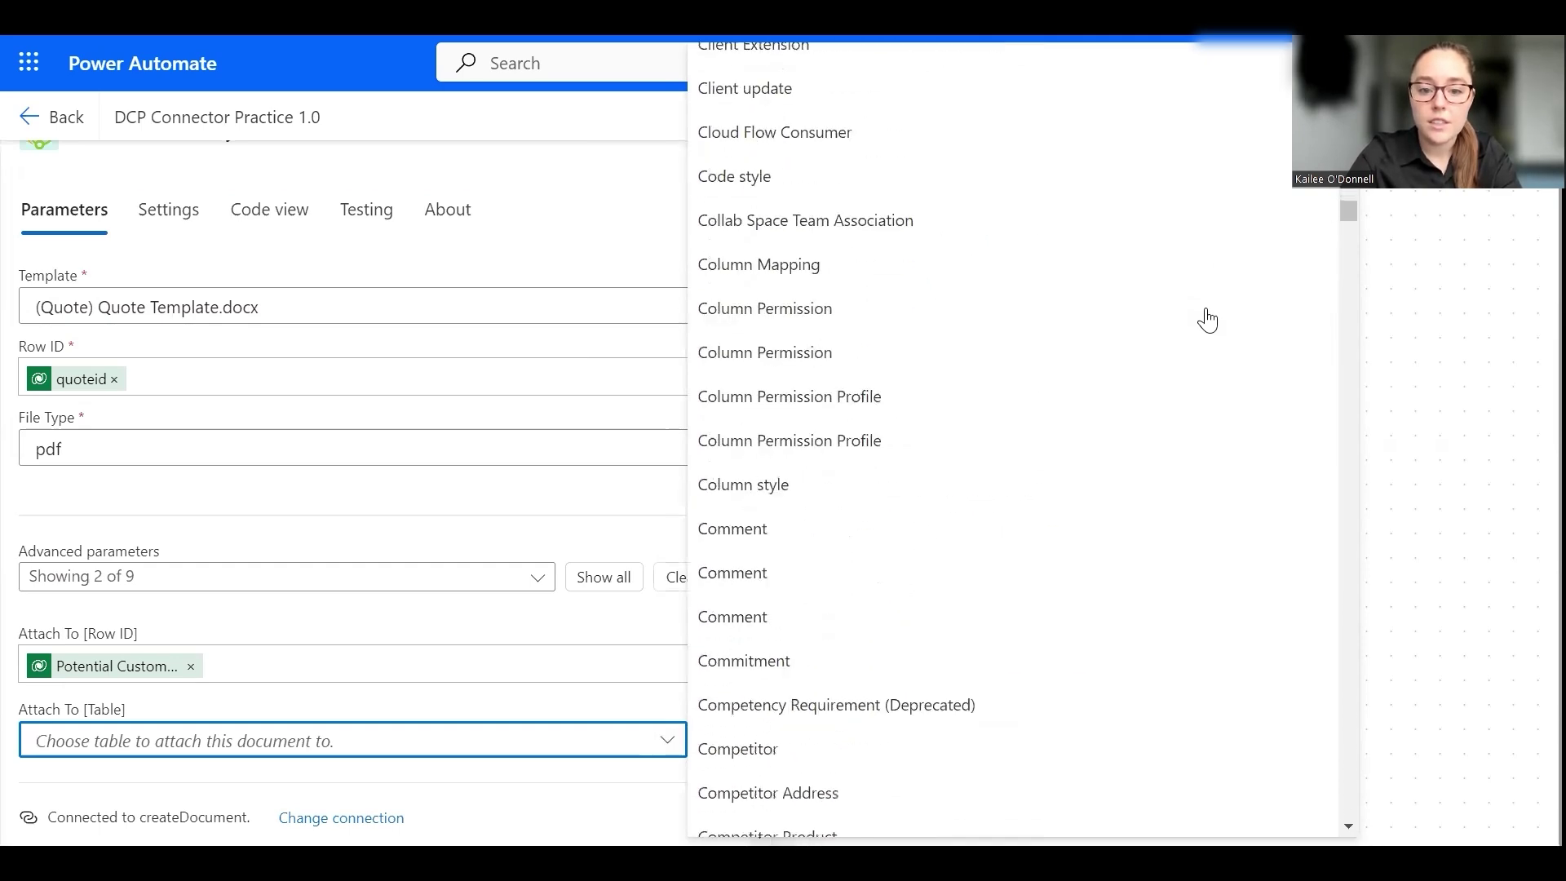
scroll(1207, 320, down, 3)
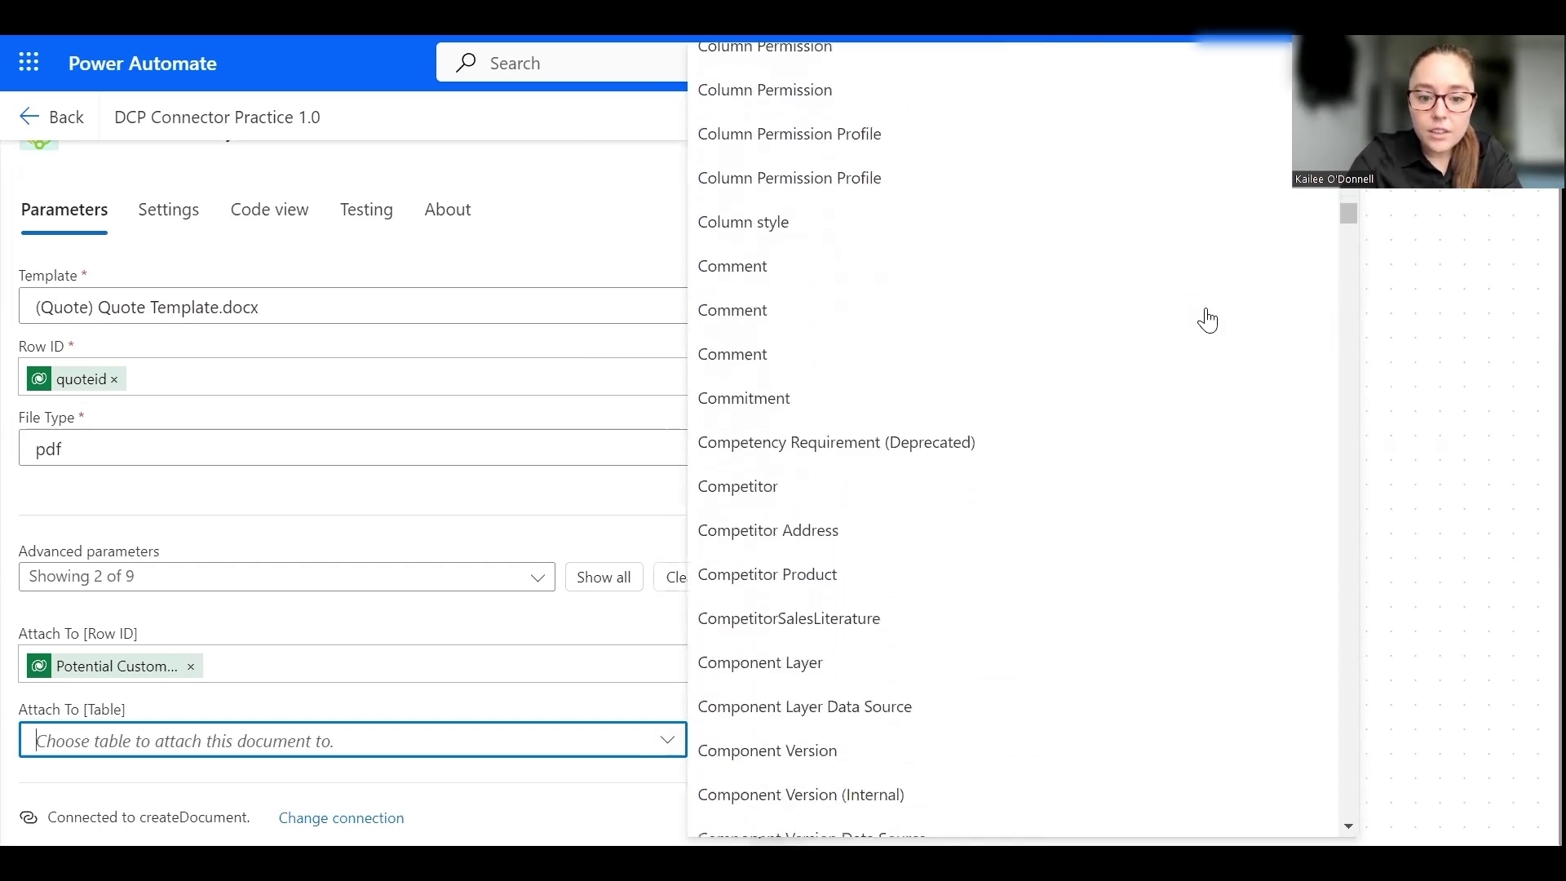
scroll(1207, 320, down, 15)
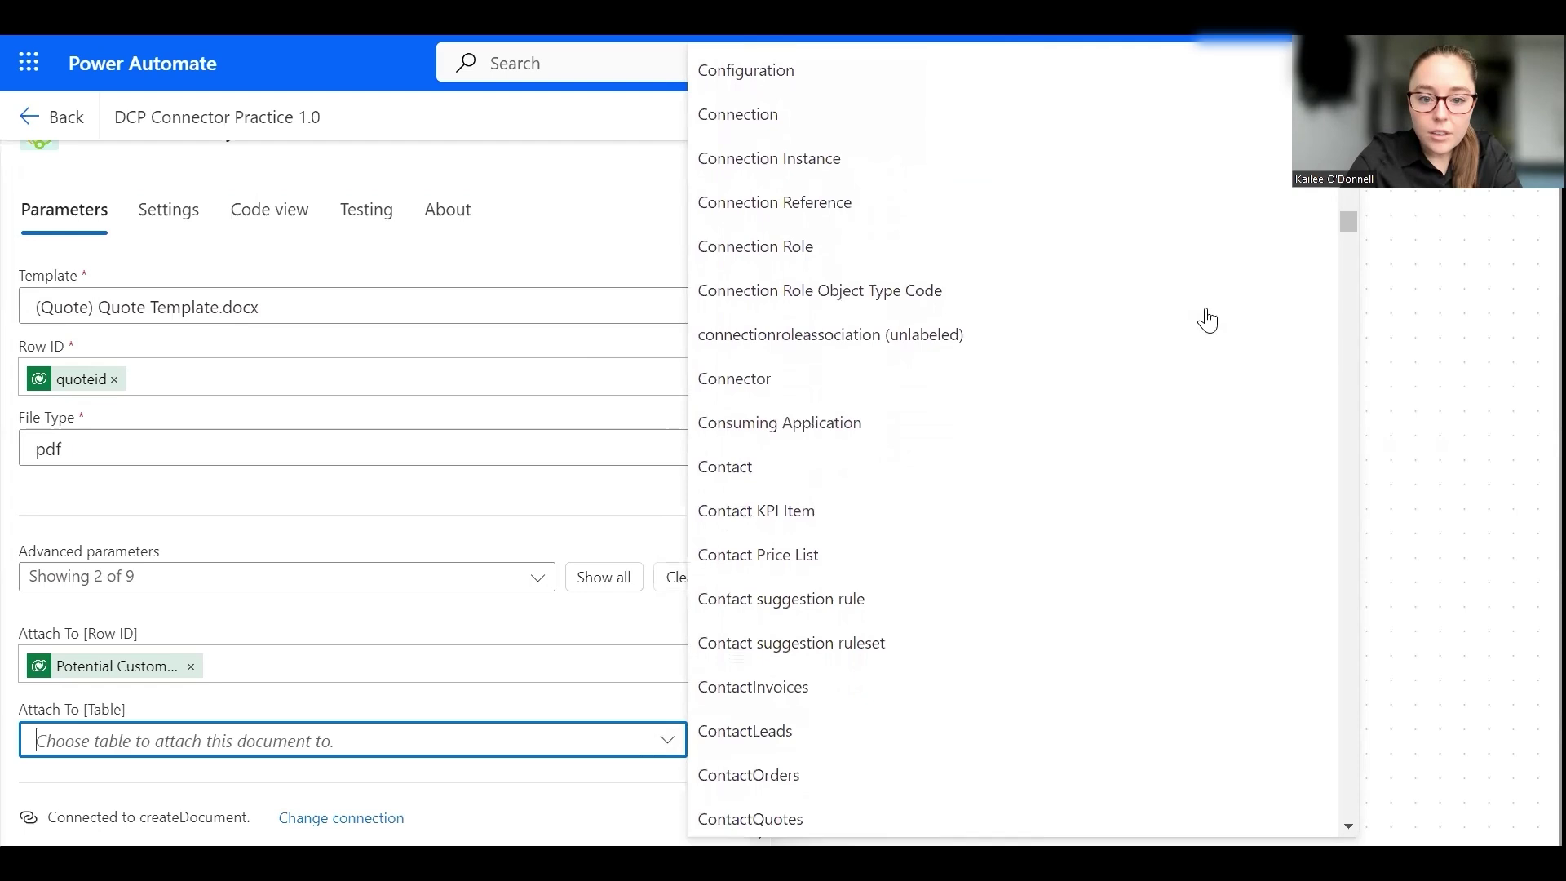
click(762, 471)
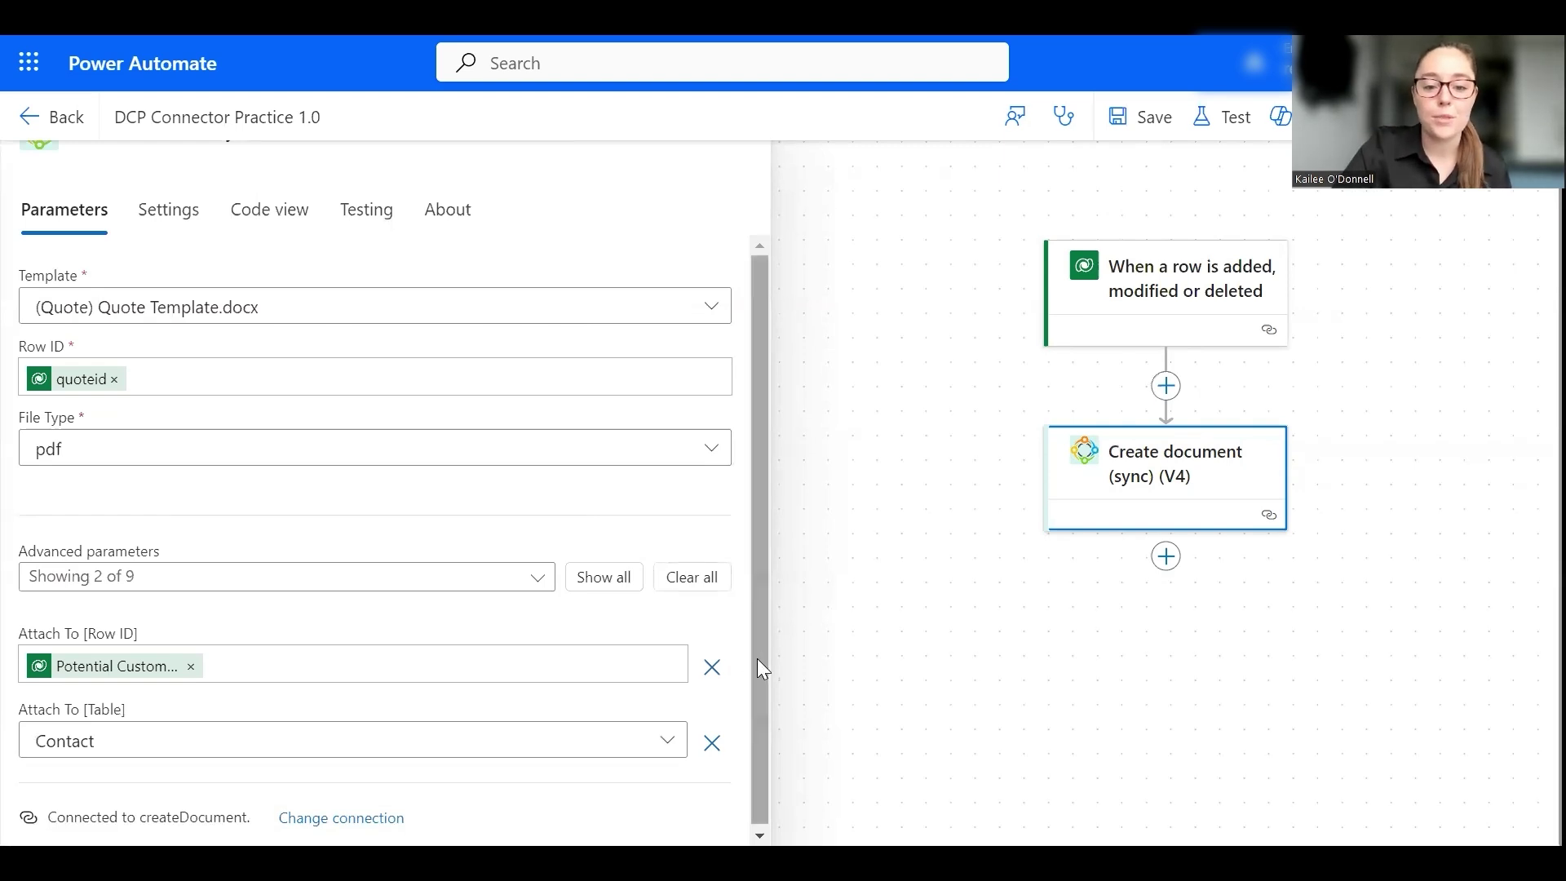
- Save DCP Connector Practice 1.0 and start a manual test run
click(1157, 124)
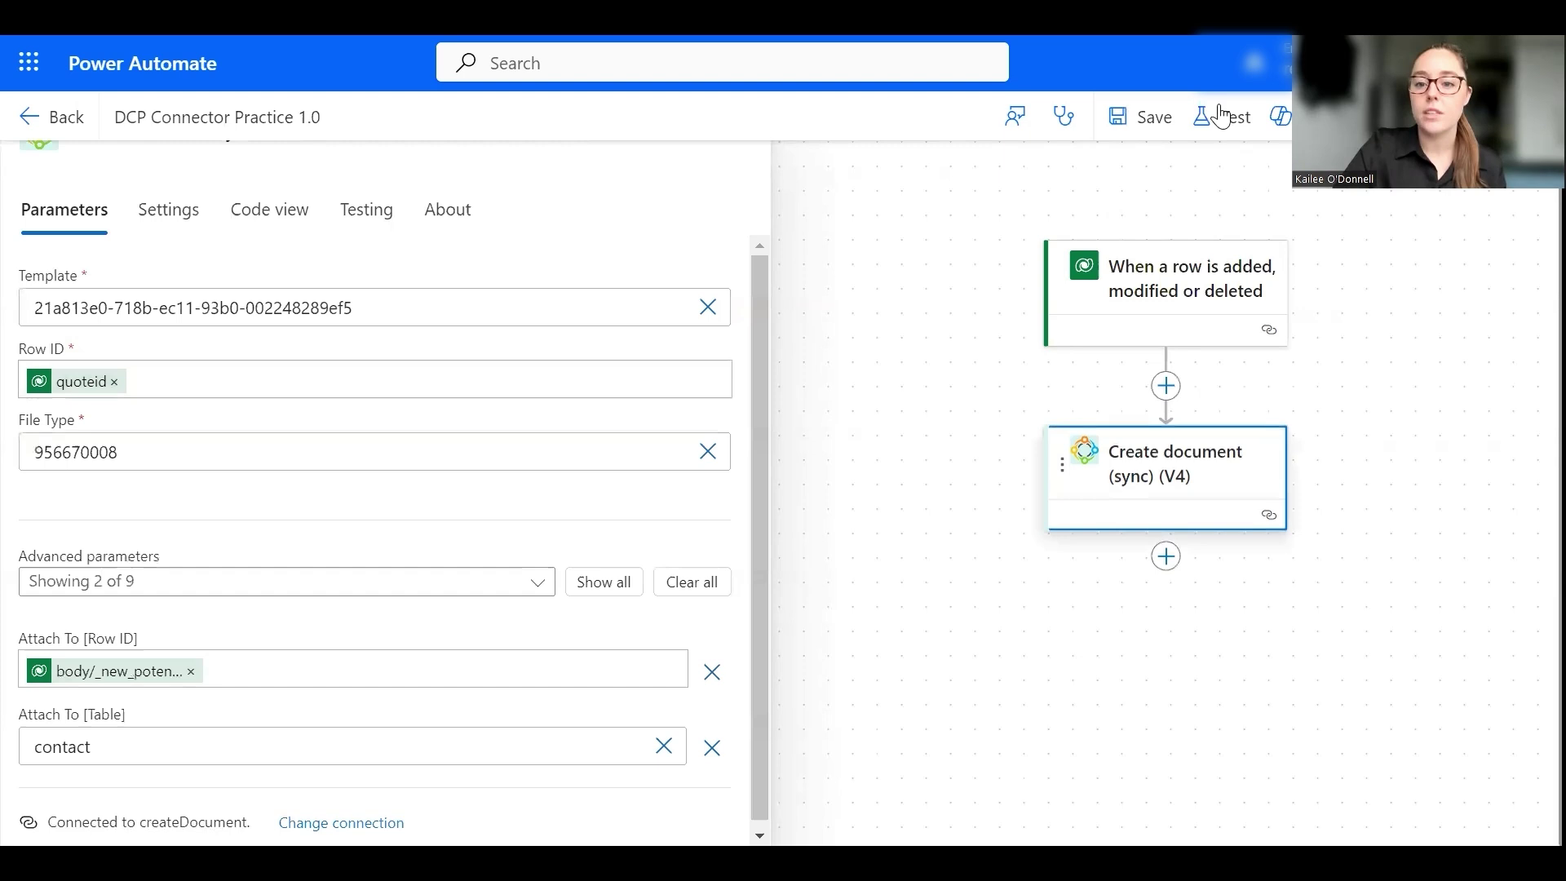
click(1232, 123)
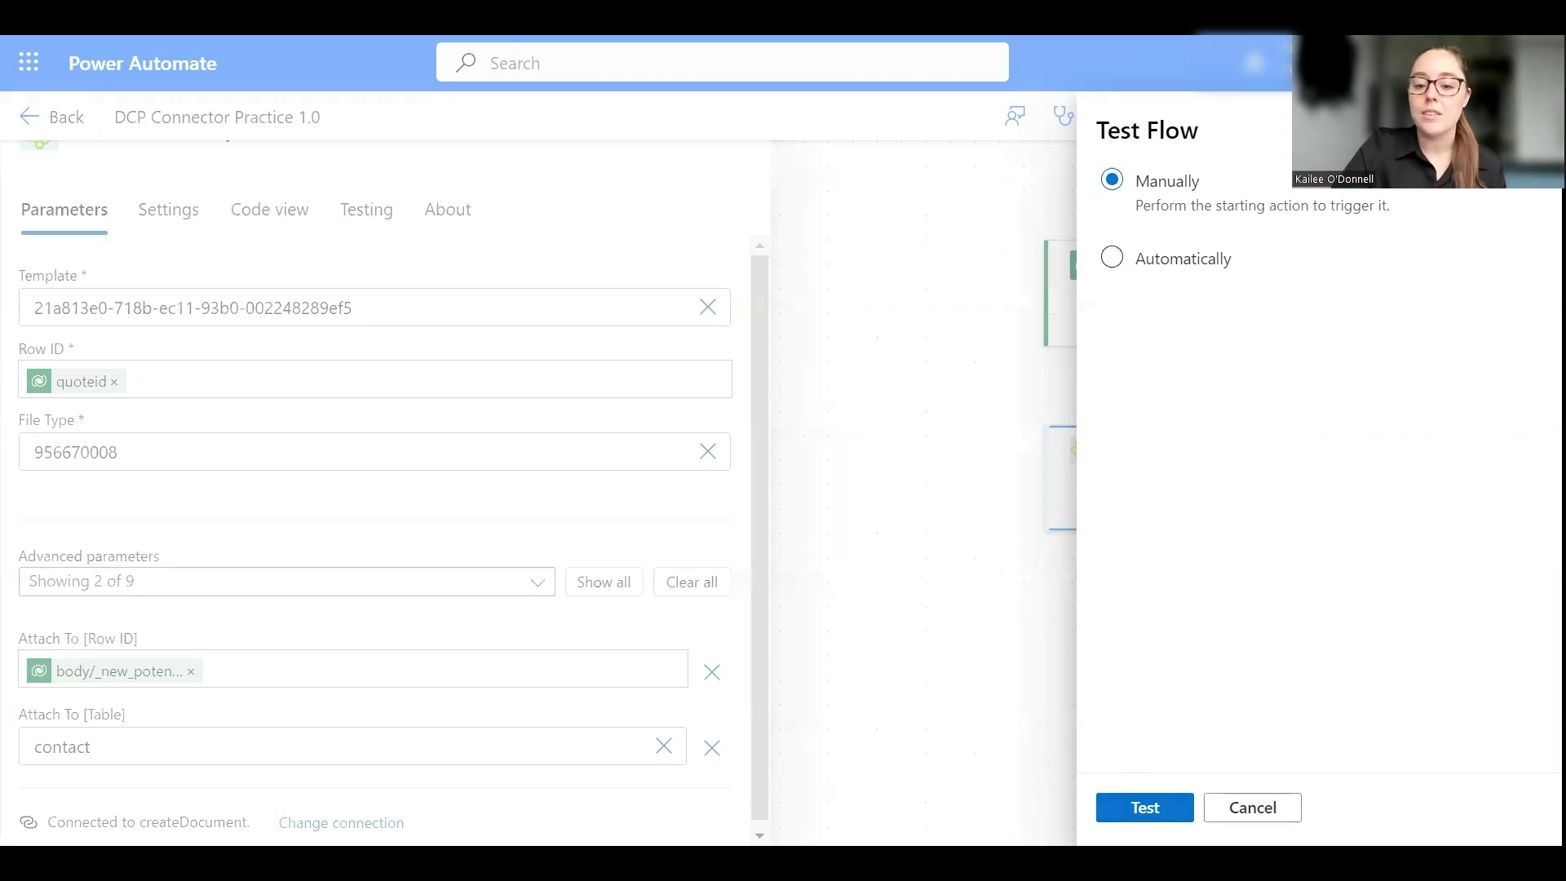
key(Return)
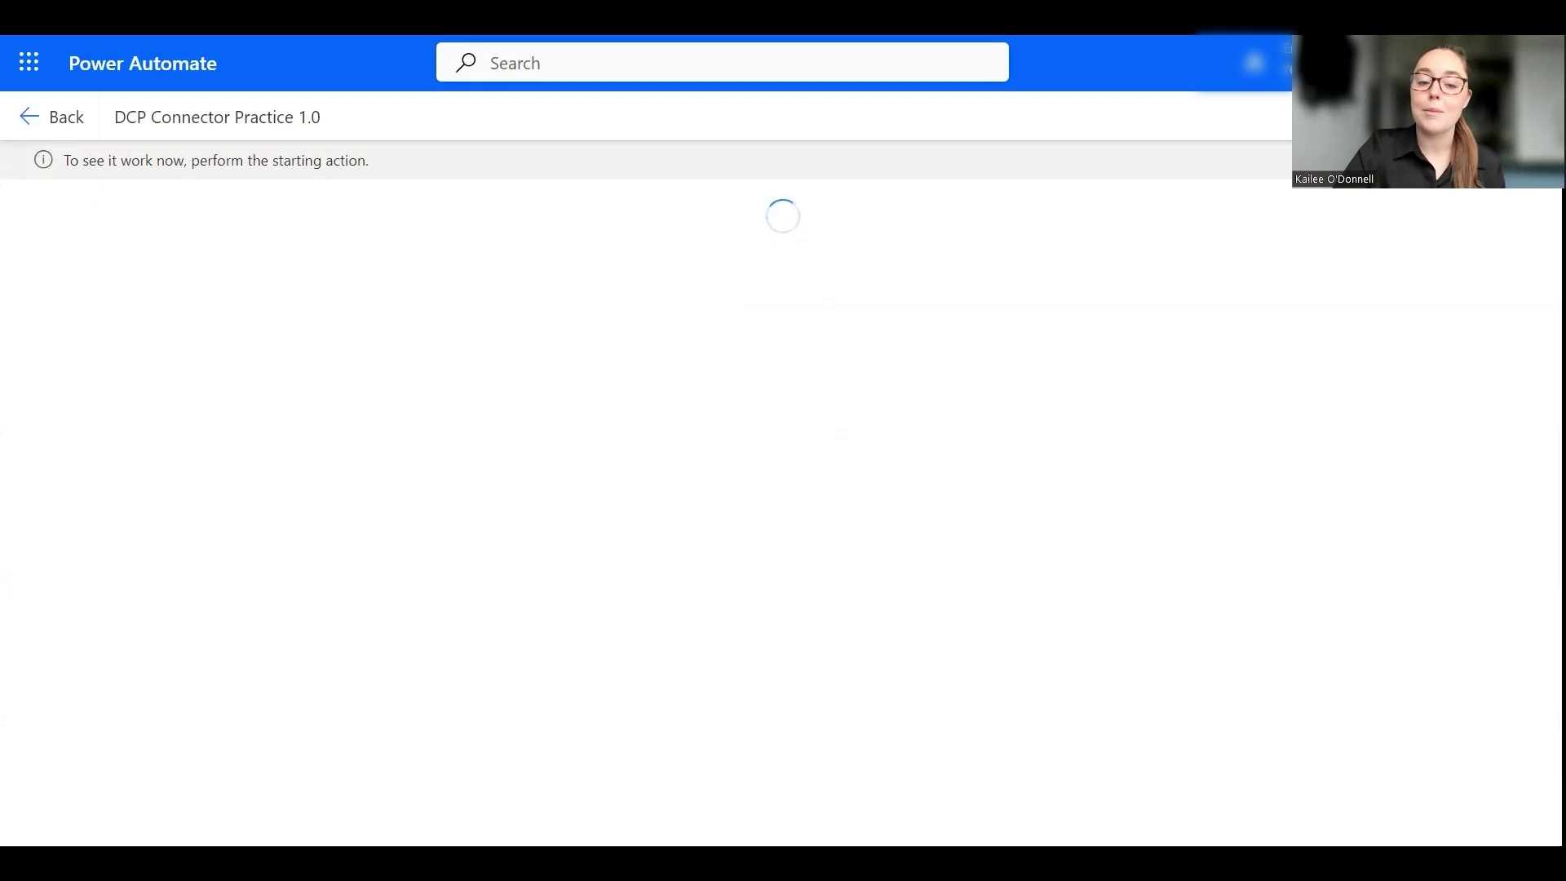
- In Dynamics 365 Quotes, open '1 x DocumentsCorePack XXL' and activate it to trigger the flow
click(408, 20)
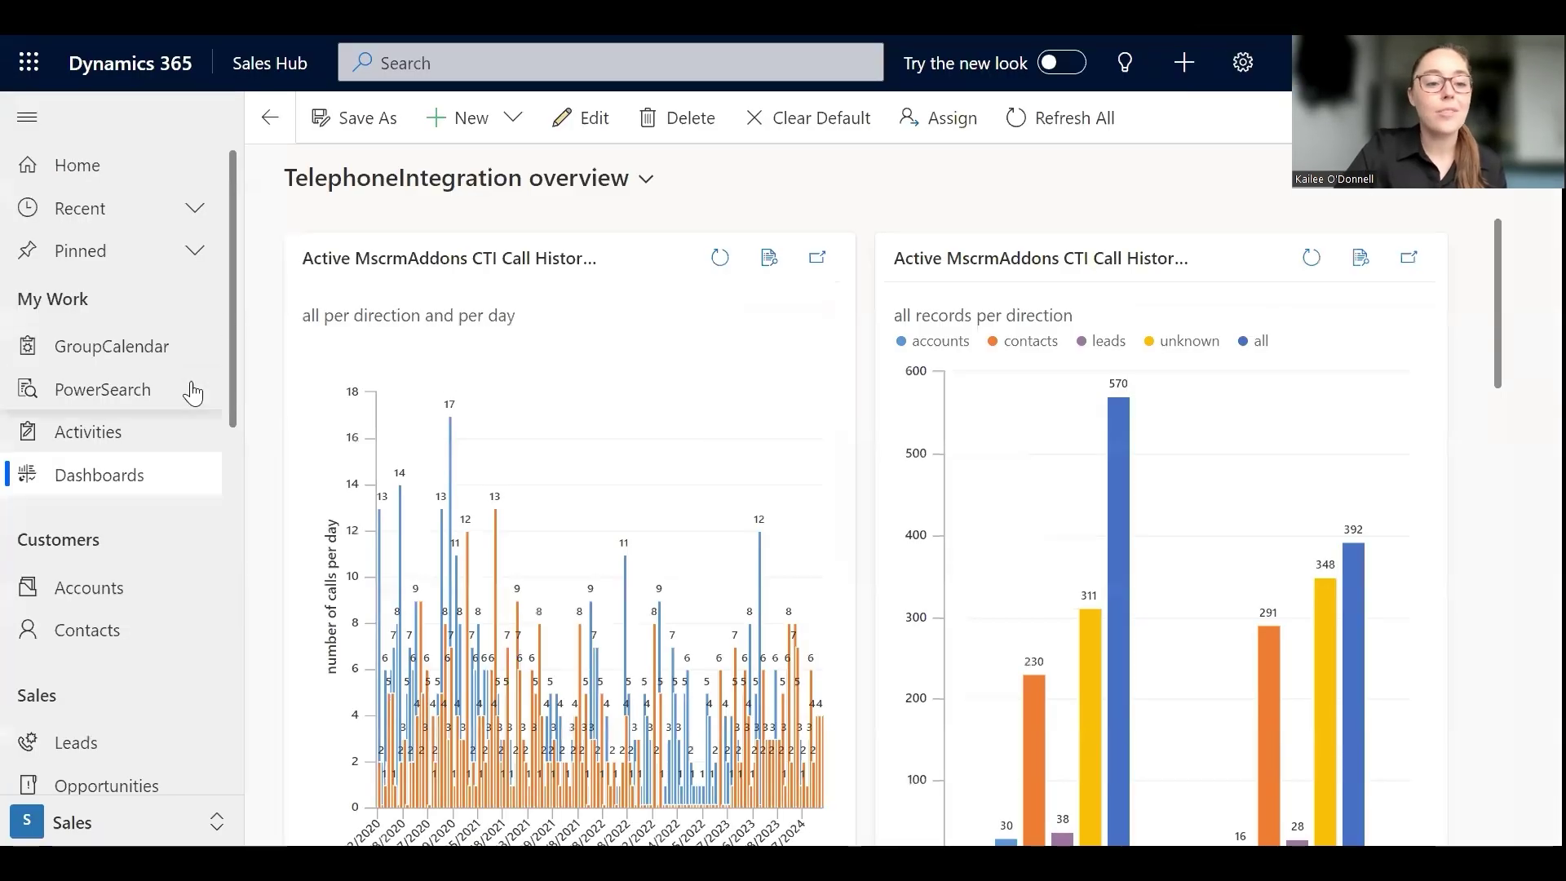
scroll(234, 428, down, 1)
scroll(233, 489, down, 5)
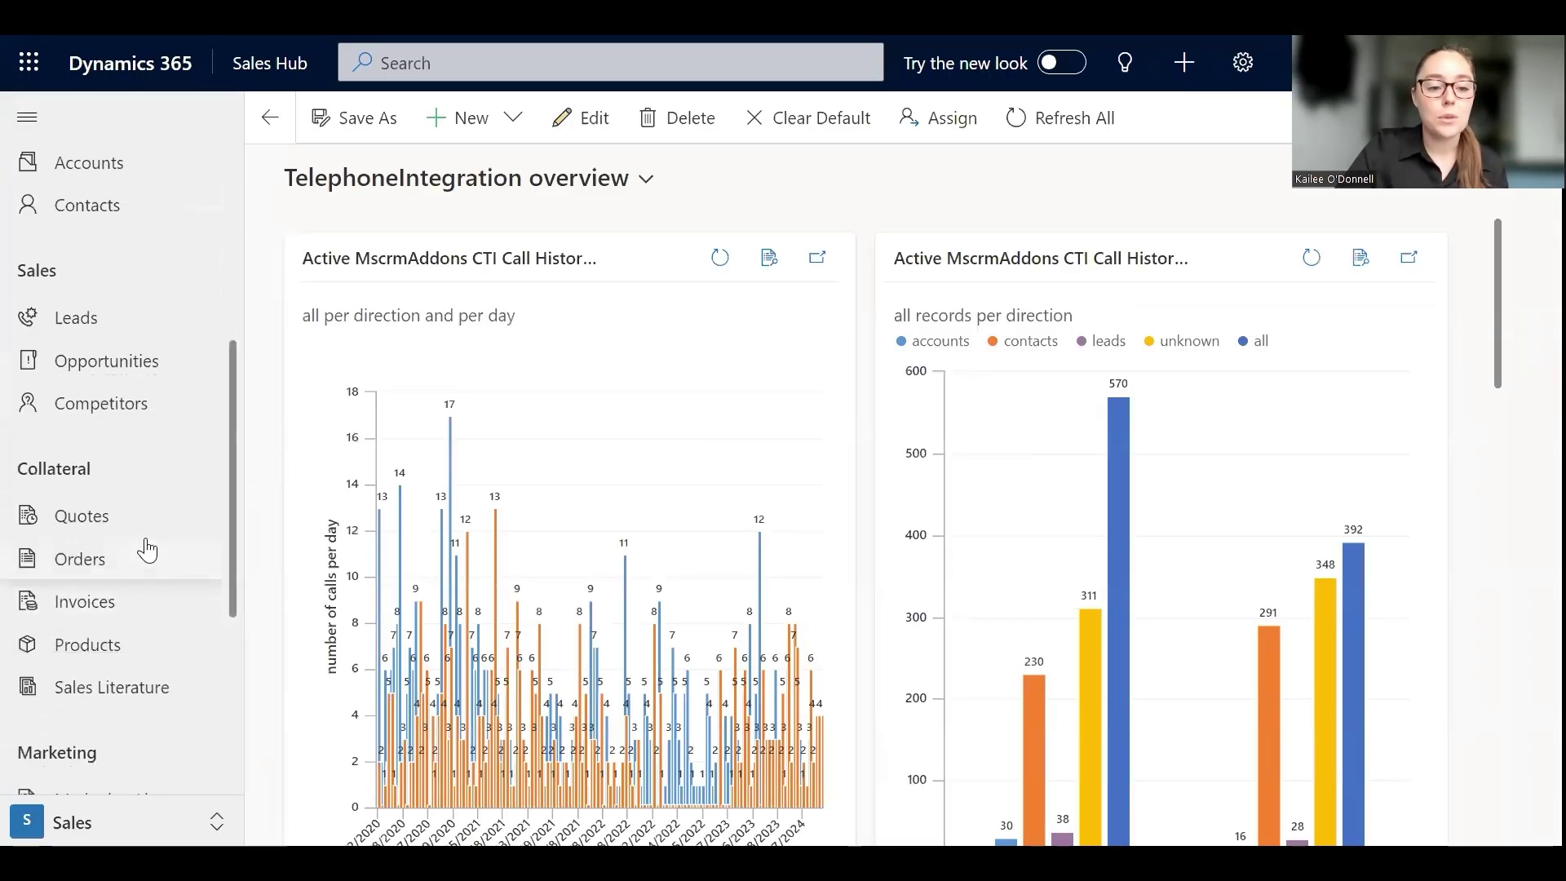
click(114, 514)
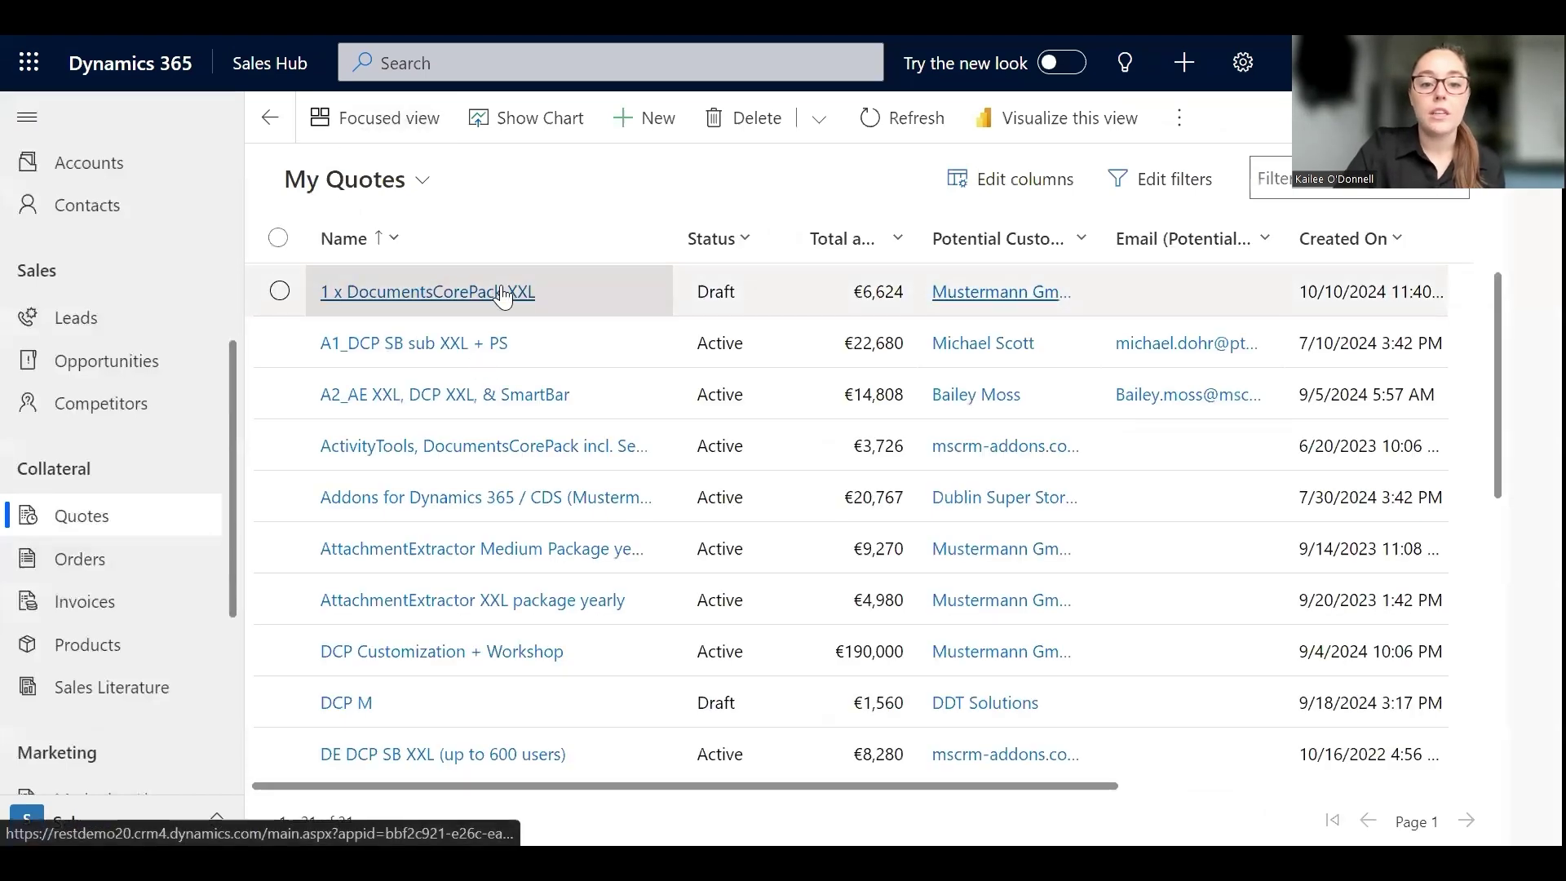
click(516, 294)
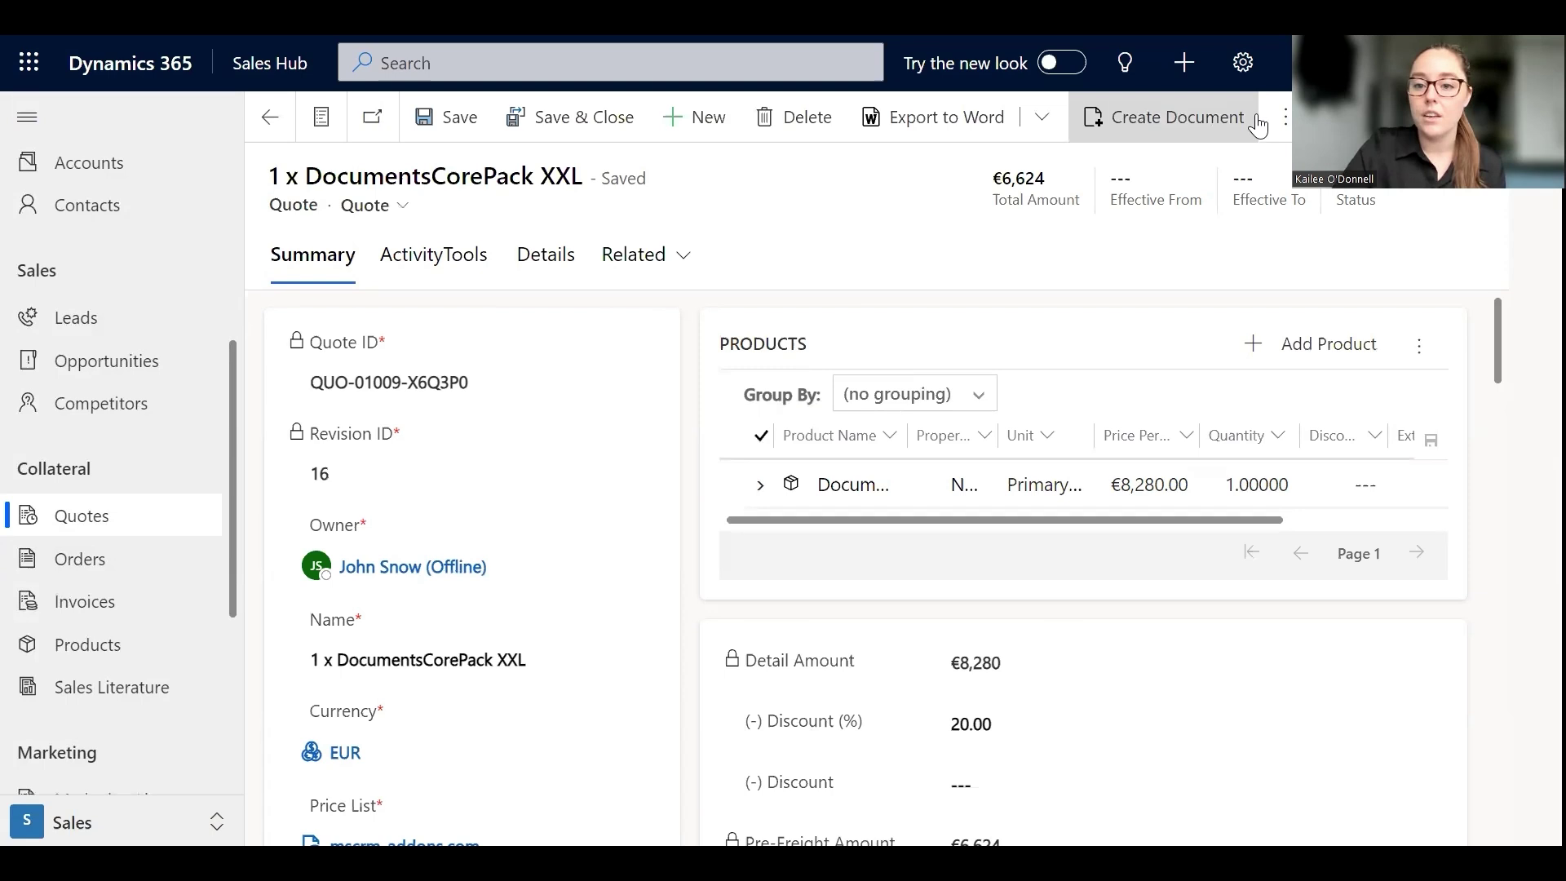
click(1285, 119)
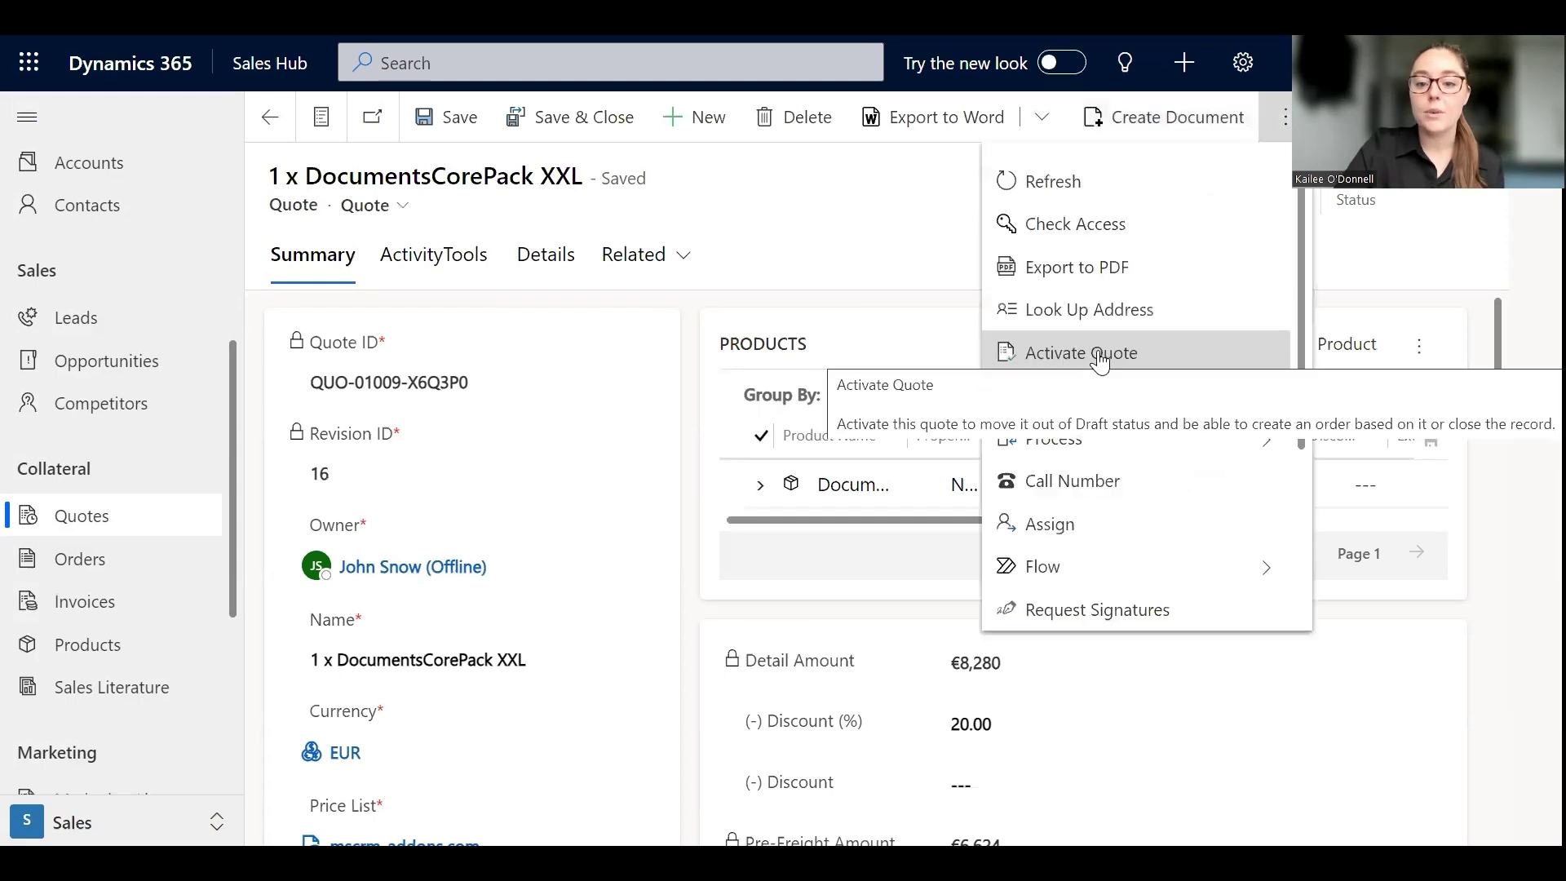
click(1100, 356)
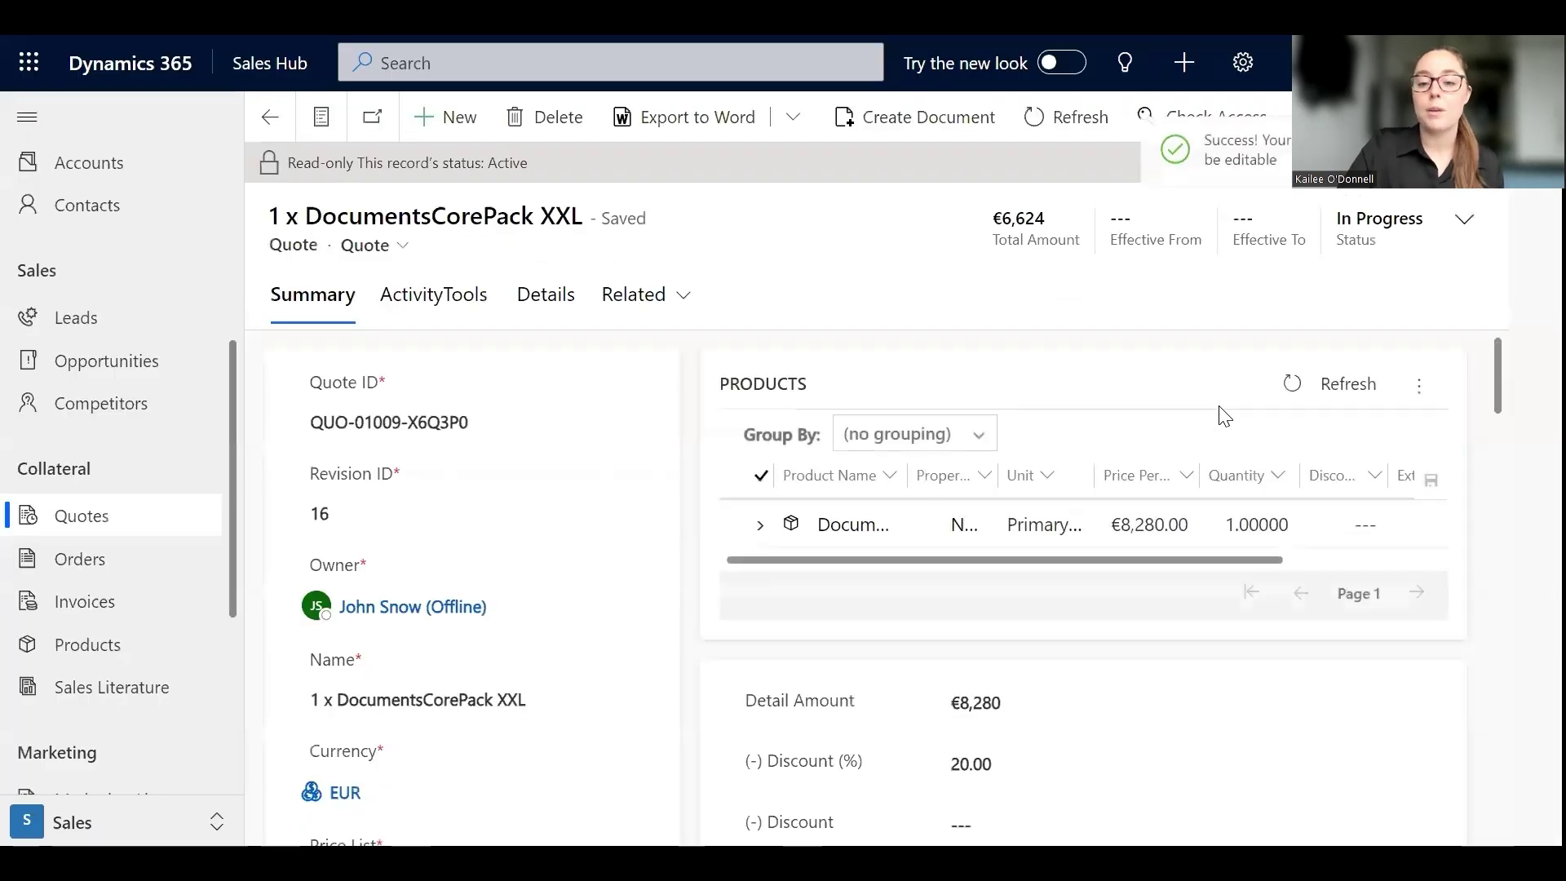
drag(1216, 129, 1260, 159)
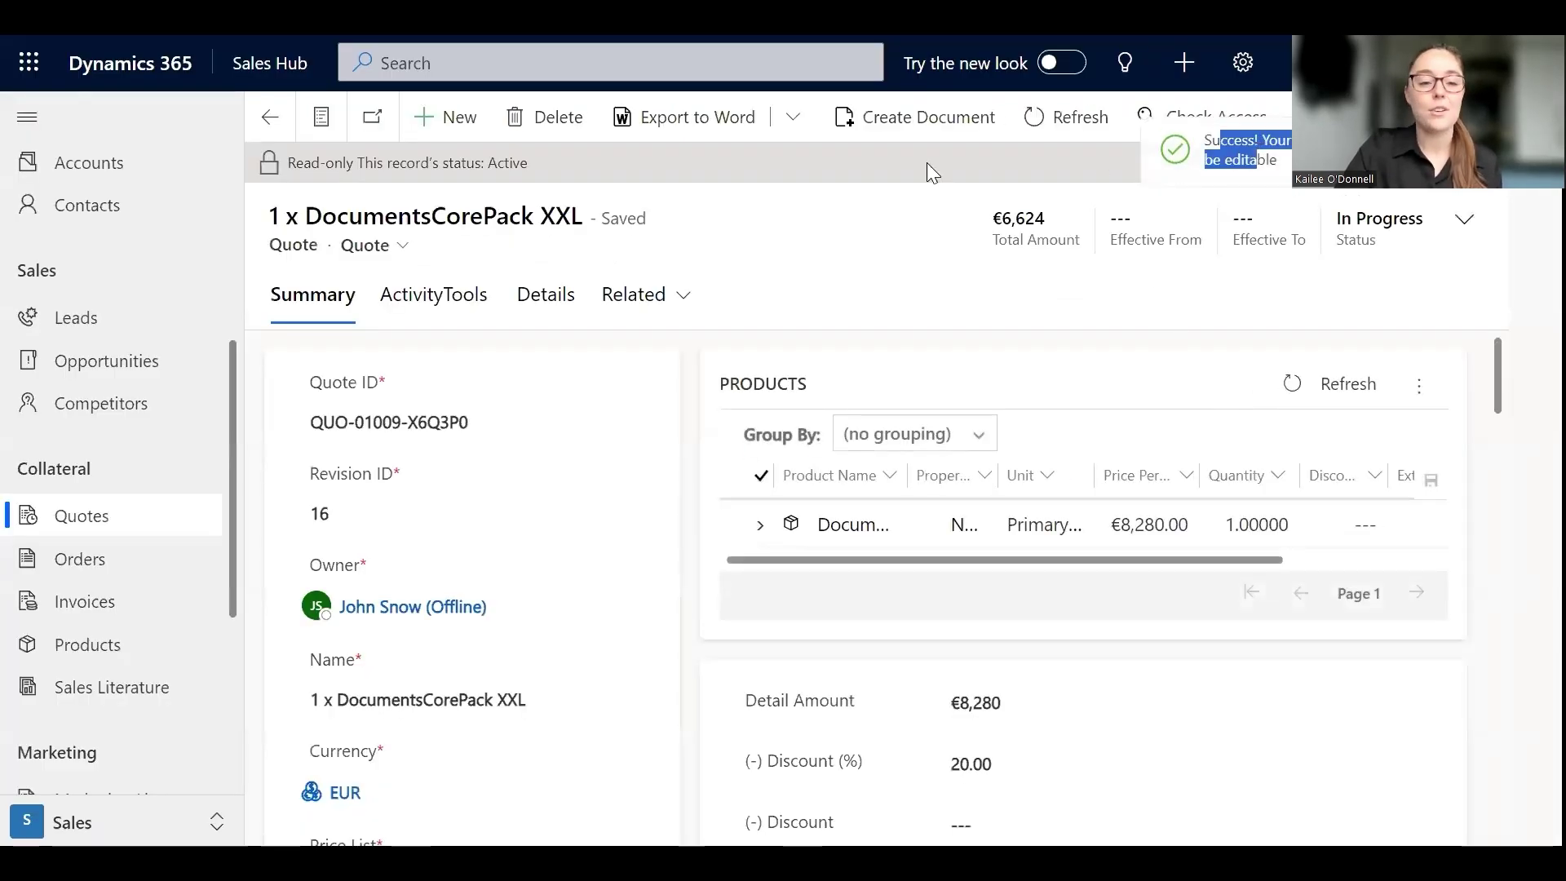
click(841, 186)
key(alt+Tab)
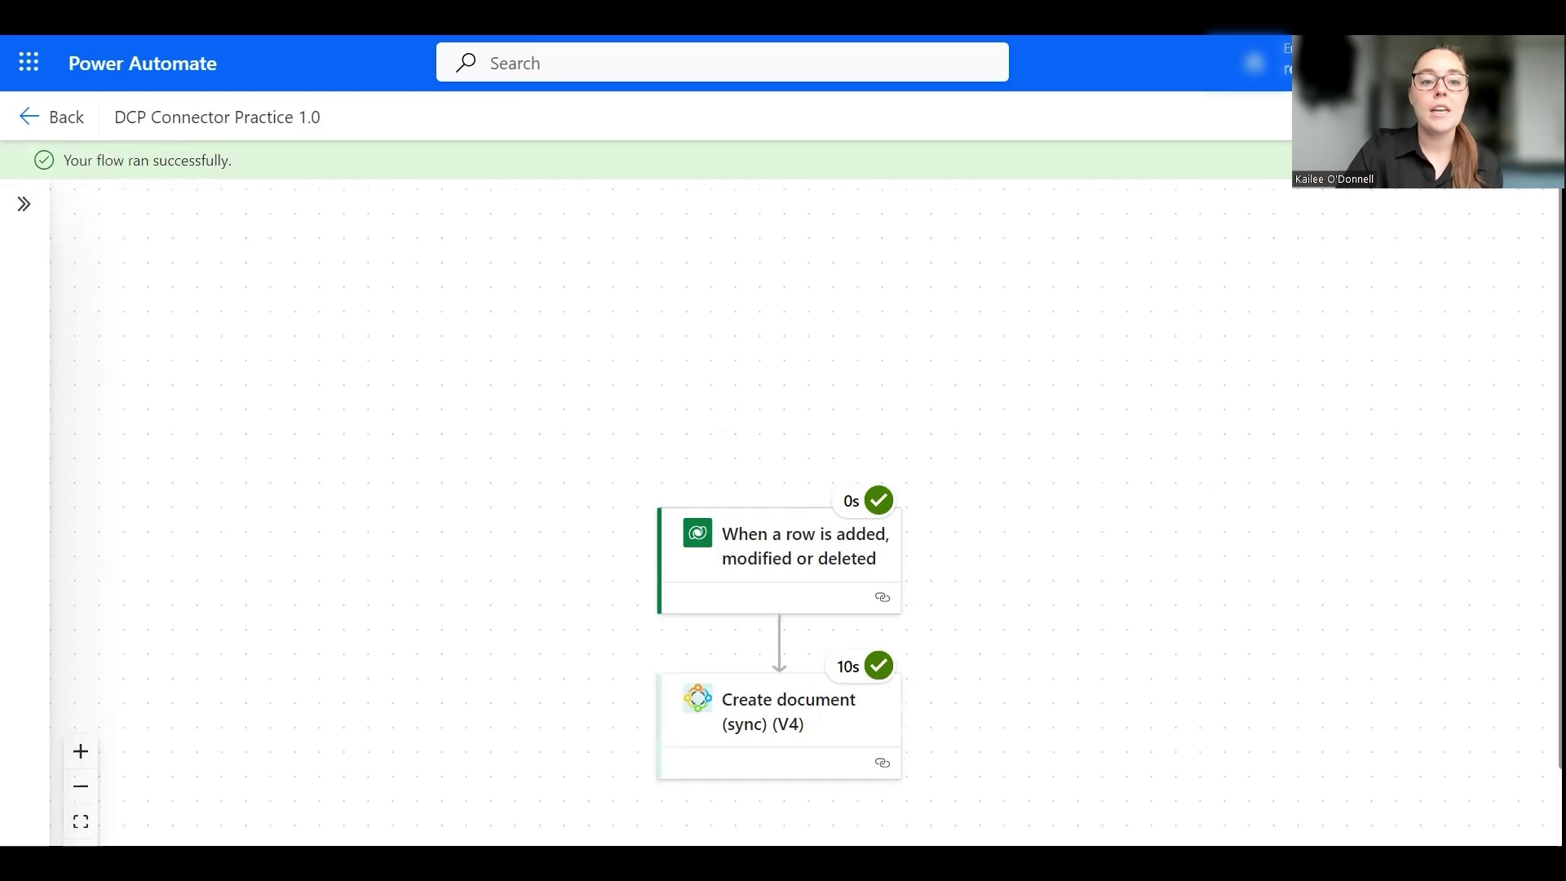
key(alt+Tab)
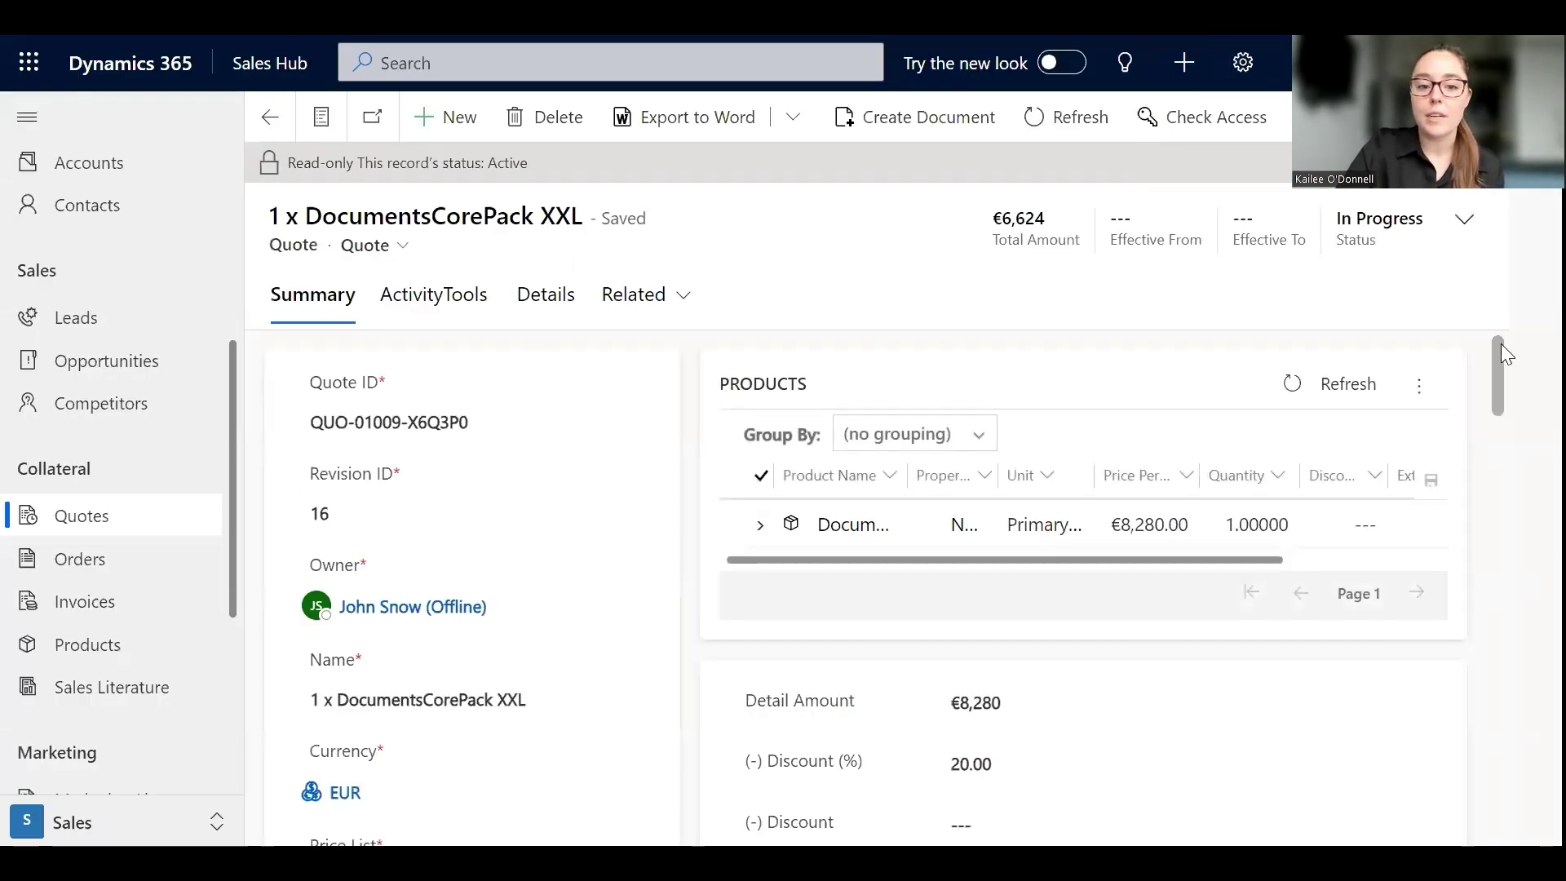
- Open the quote's potential customer contact and bring up its timeline note holding the quote PDF
scroll(1501, 344, down, 8)
scroll(1493, 620, down, 10)
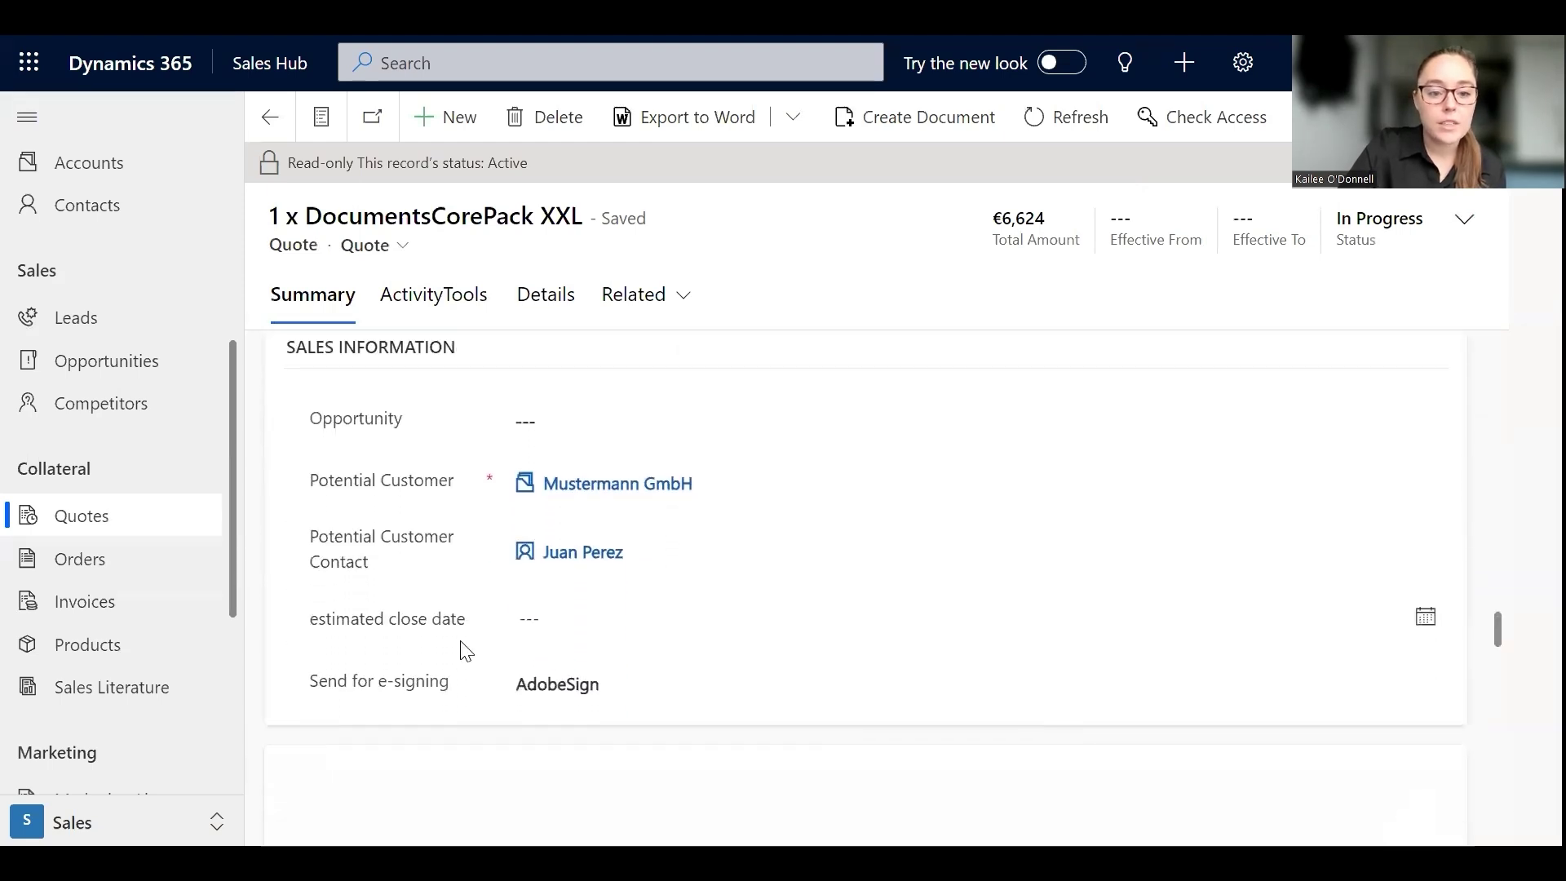
click(584, 553)
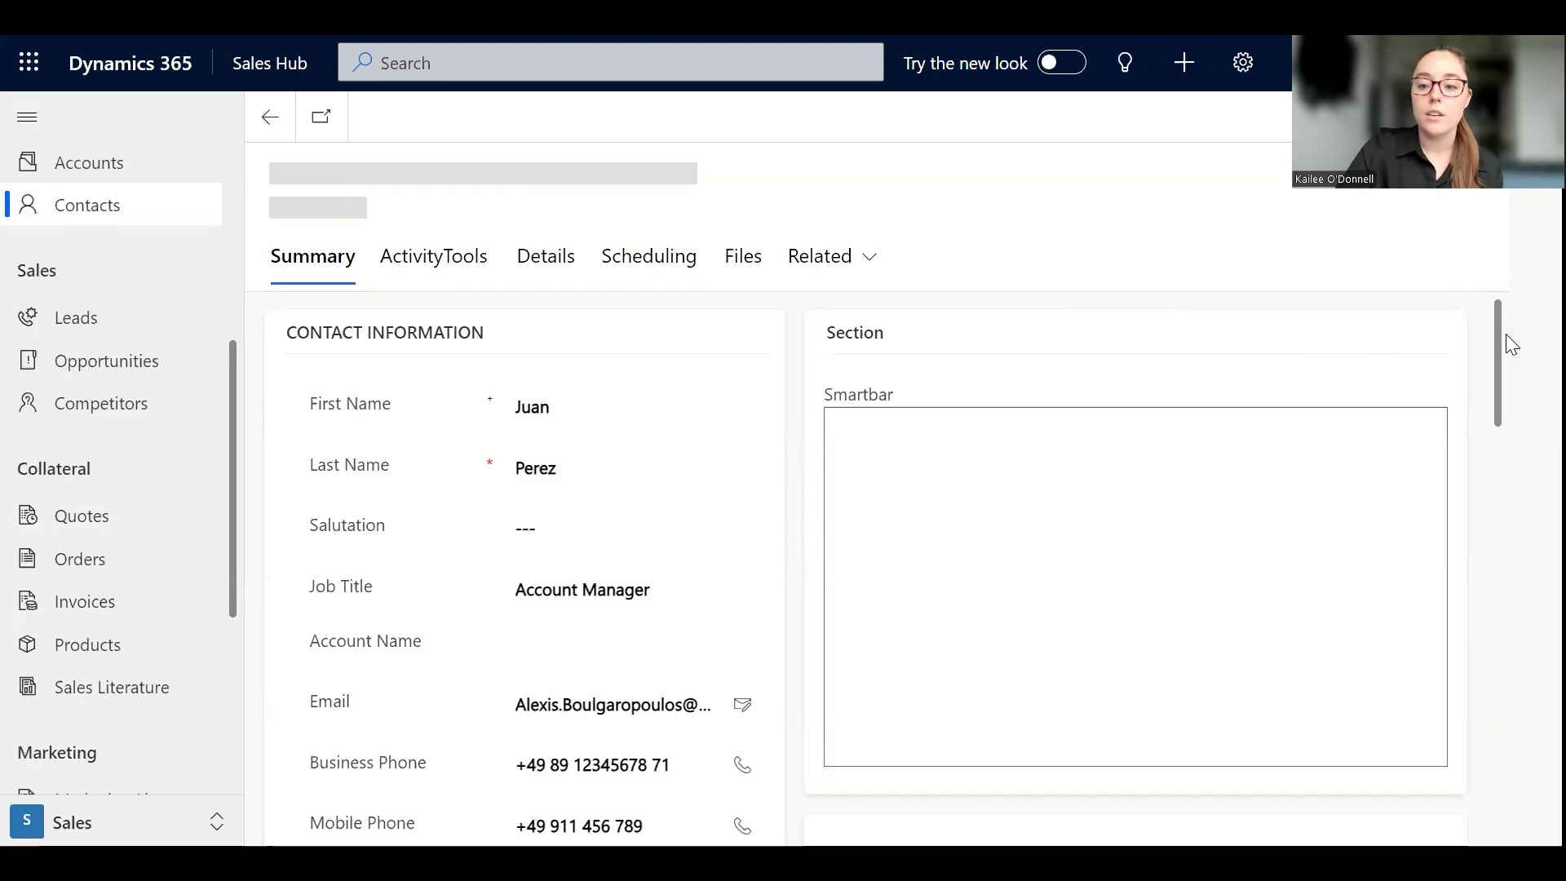
scroll(1499, 346, down, 1)
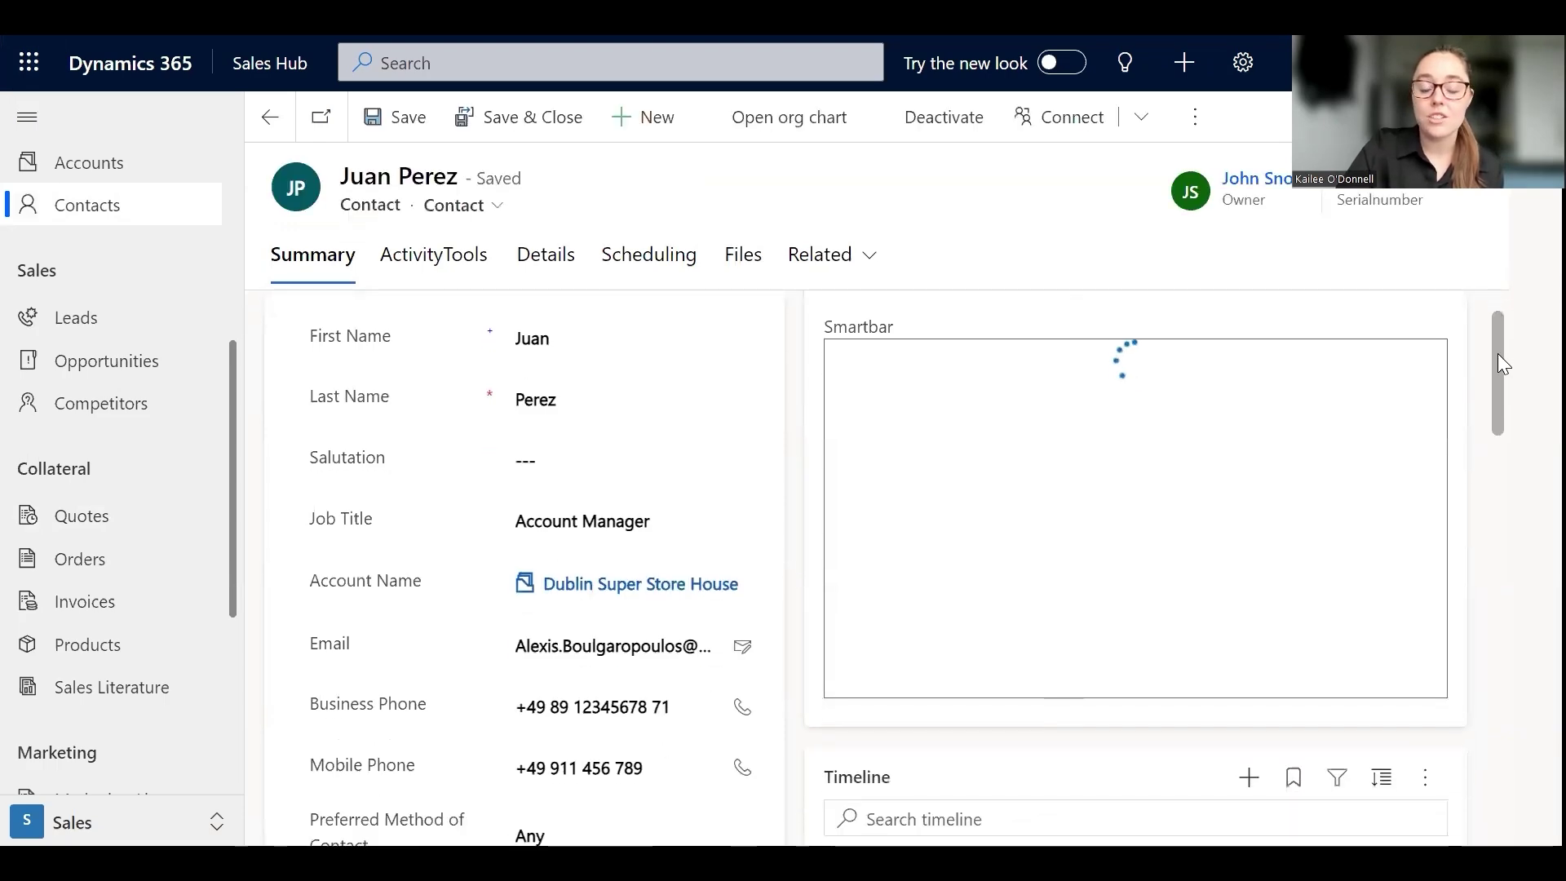
scroll(1497, 364, down, 2)
scroll(1502, 430, down, 3)
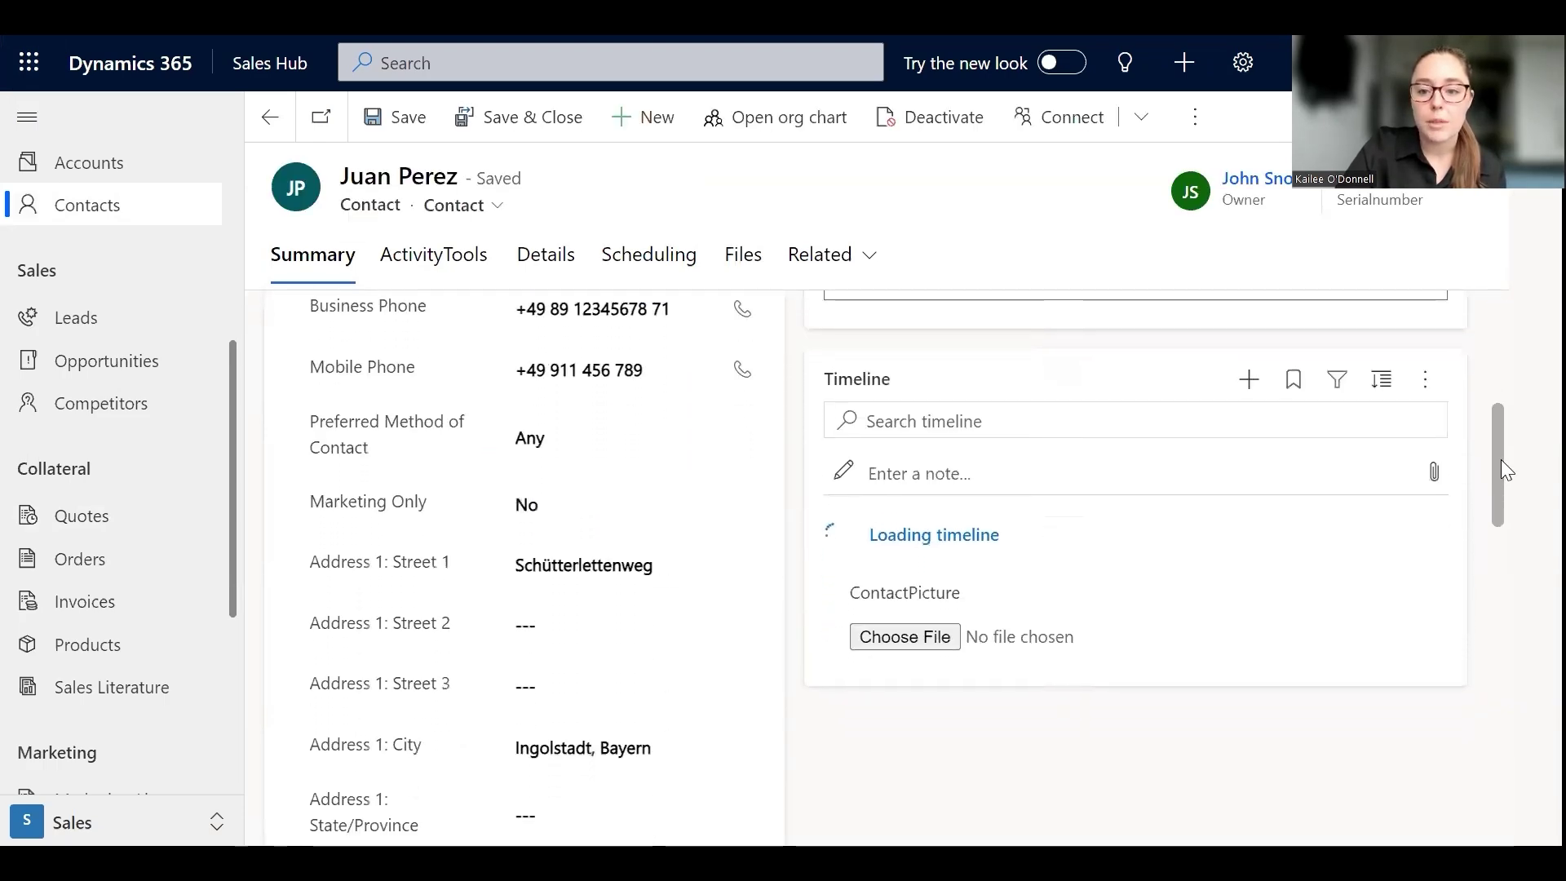
drag(1502, 462, 1511, 506)
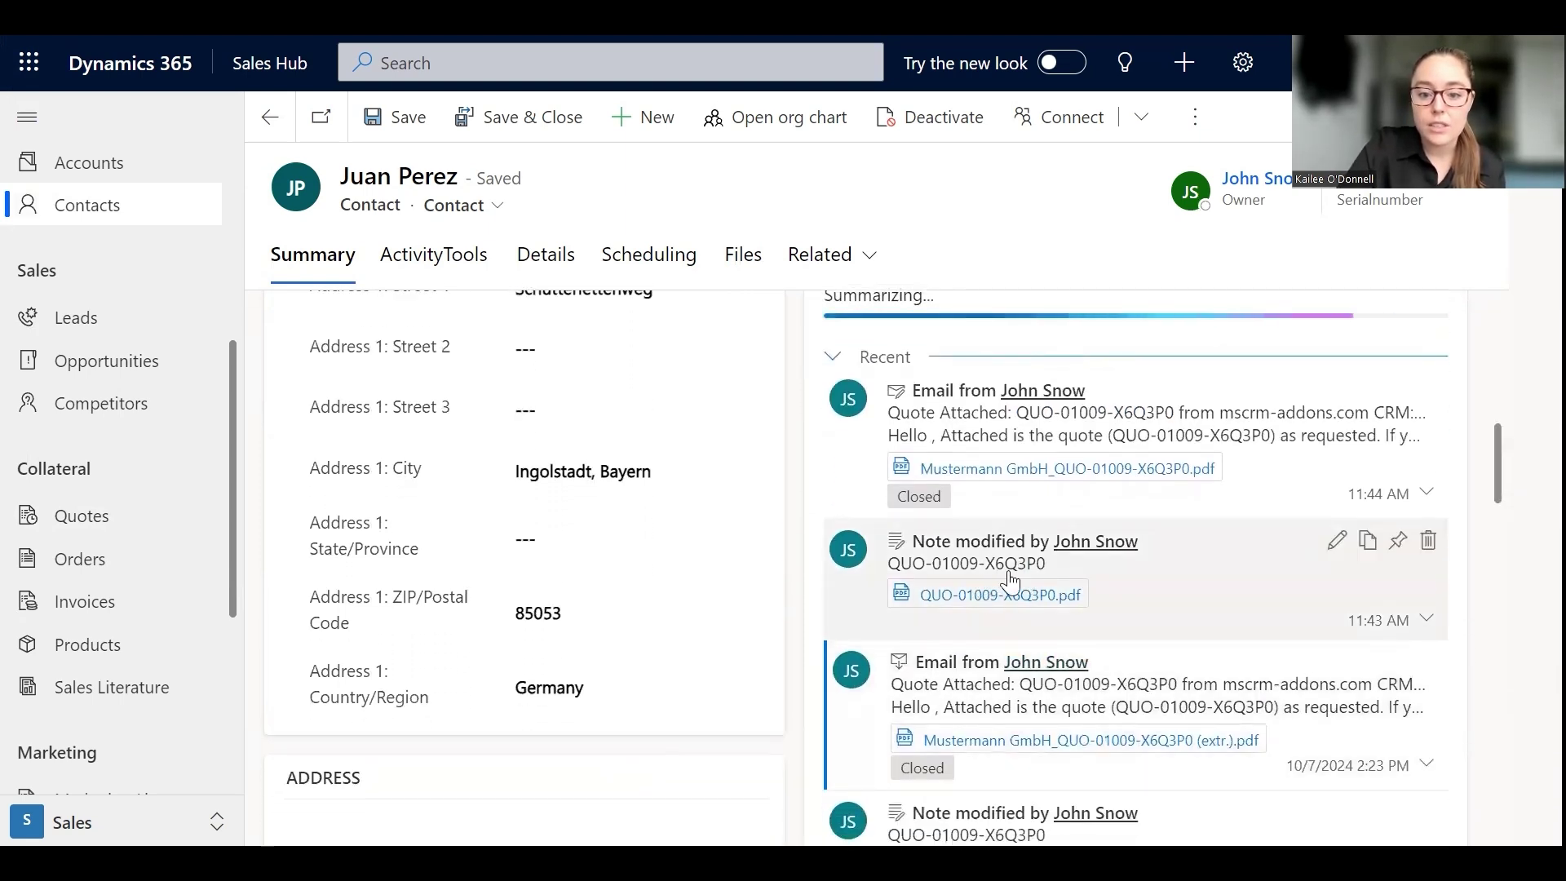
- Preview the quote PDF attached to the timeline note and download it to the computer
click(1019, 598)
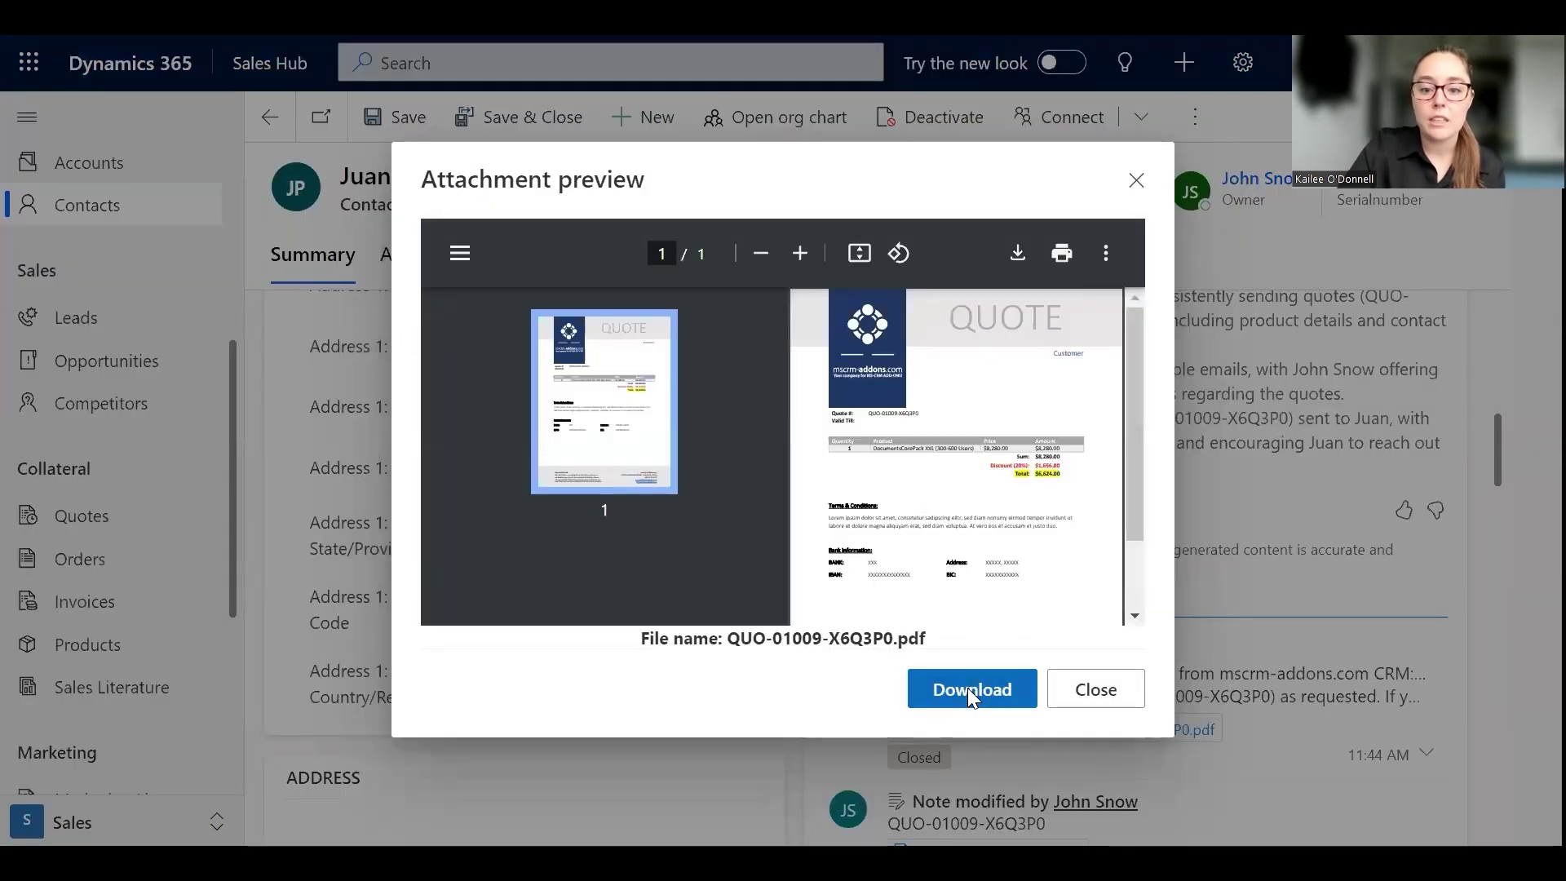
click(967, 687)
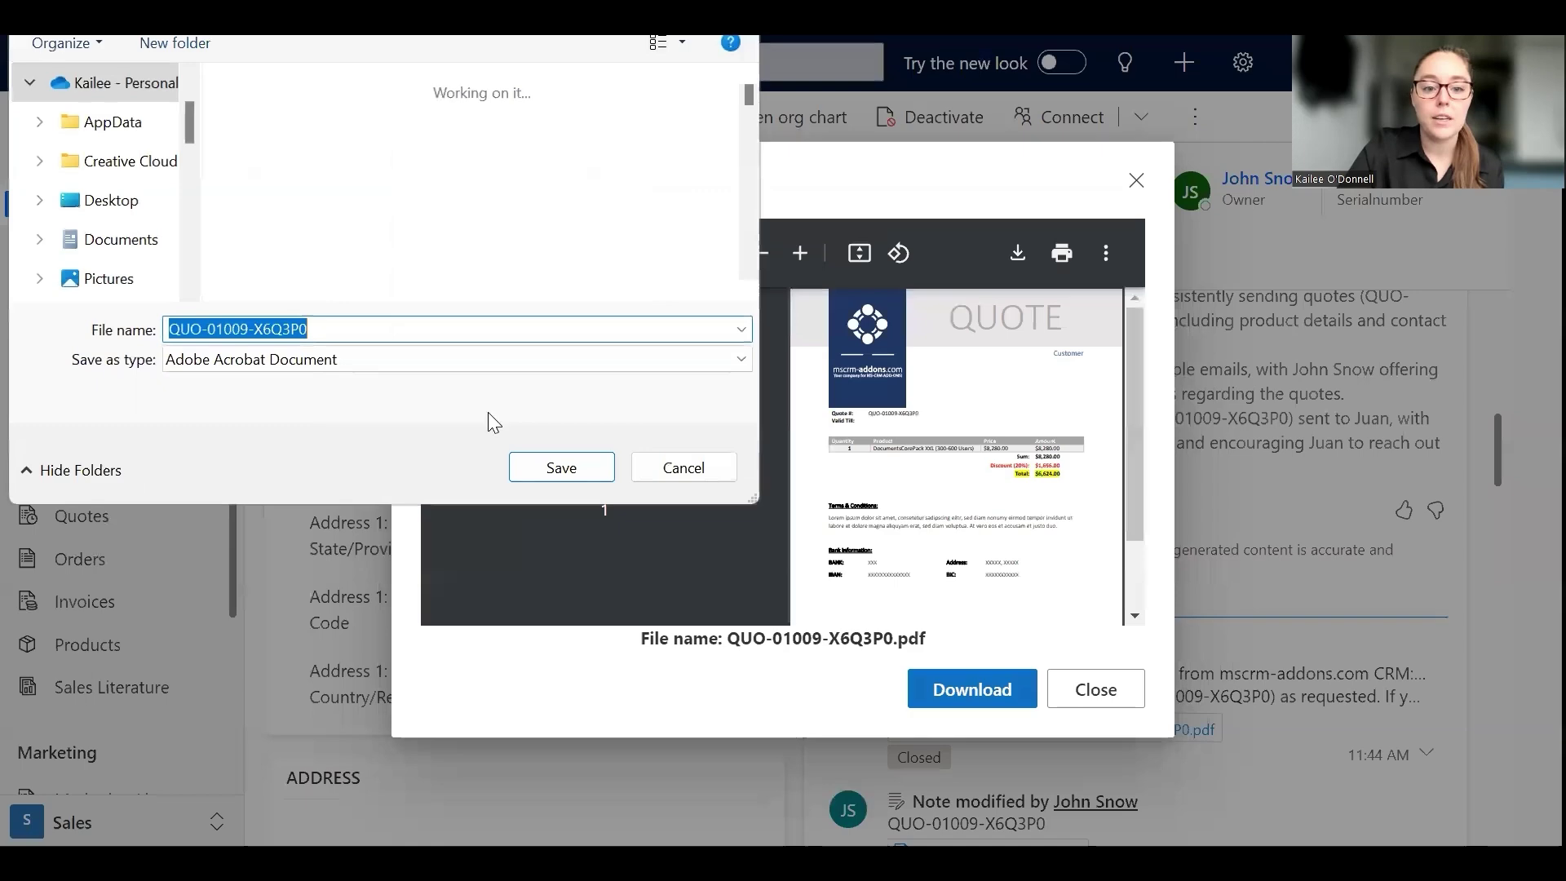
click(537, 465)
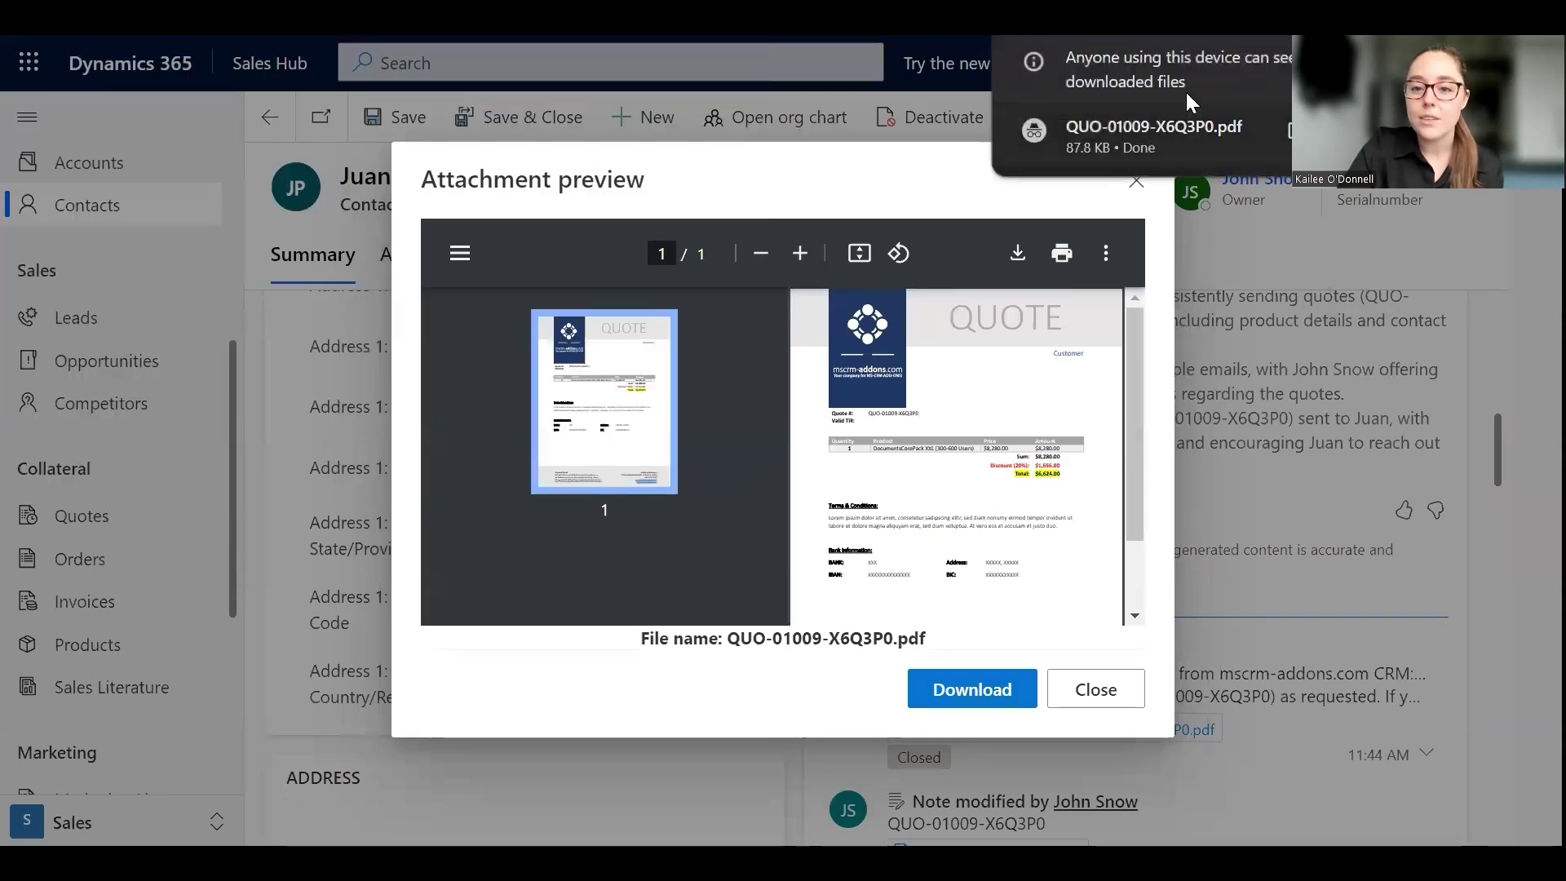
- Open the downloaded quote PDF and review it: DocumentsCorePack XXL, $6,624.00 total
click(1156, 129)
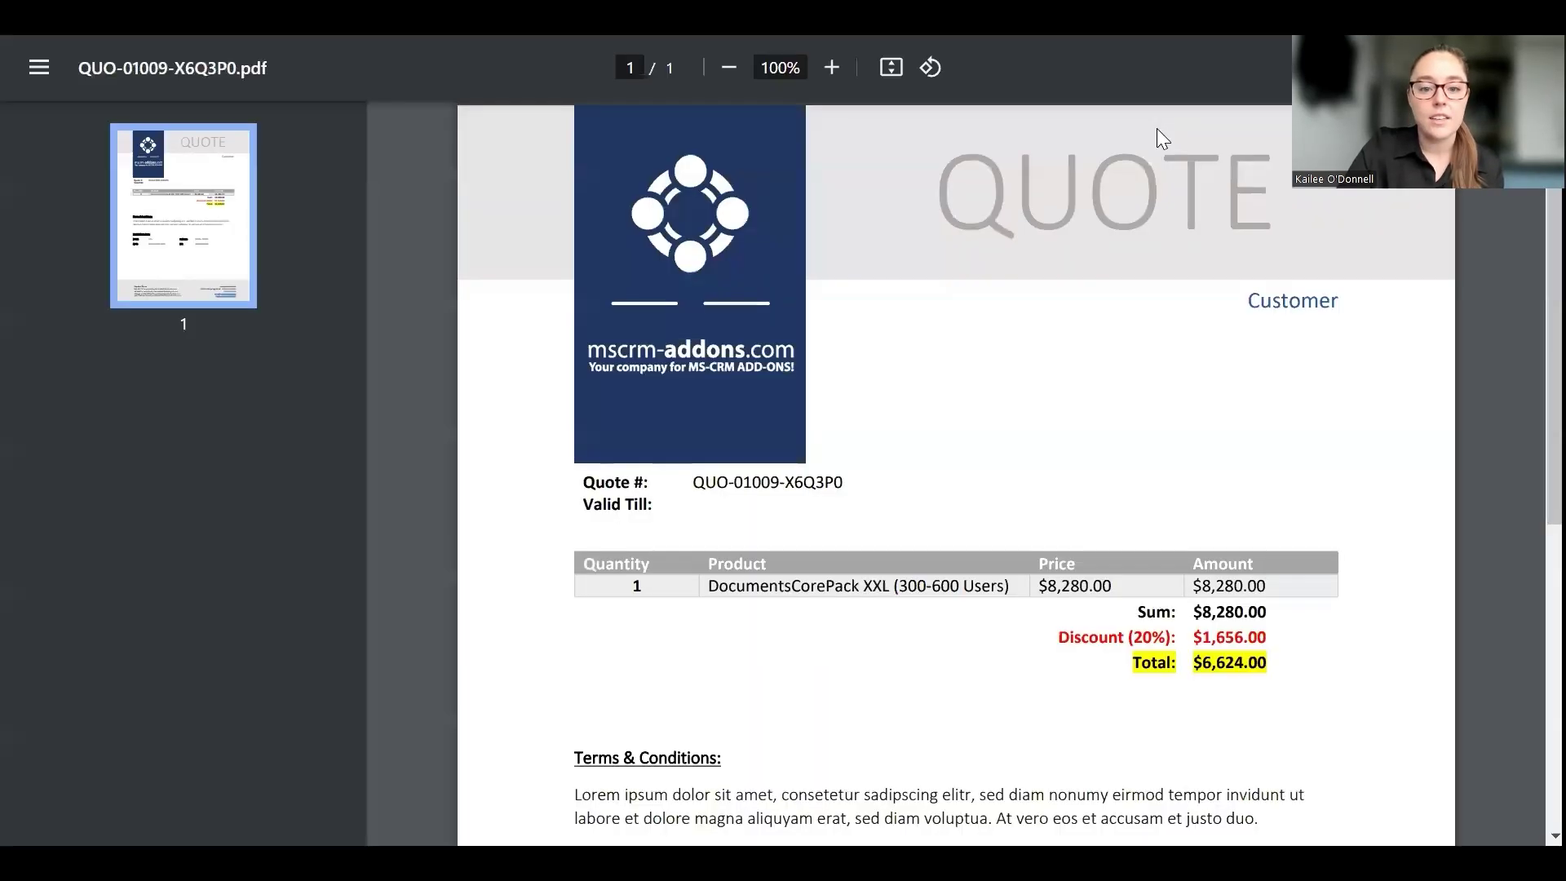
scroll(956, 473, down, 5)
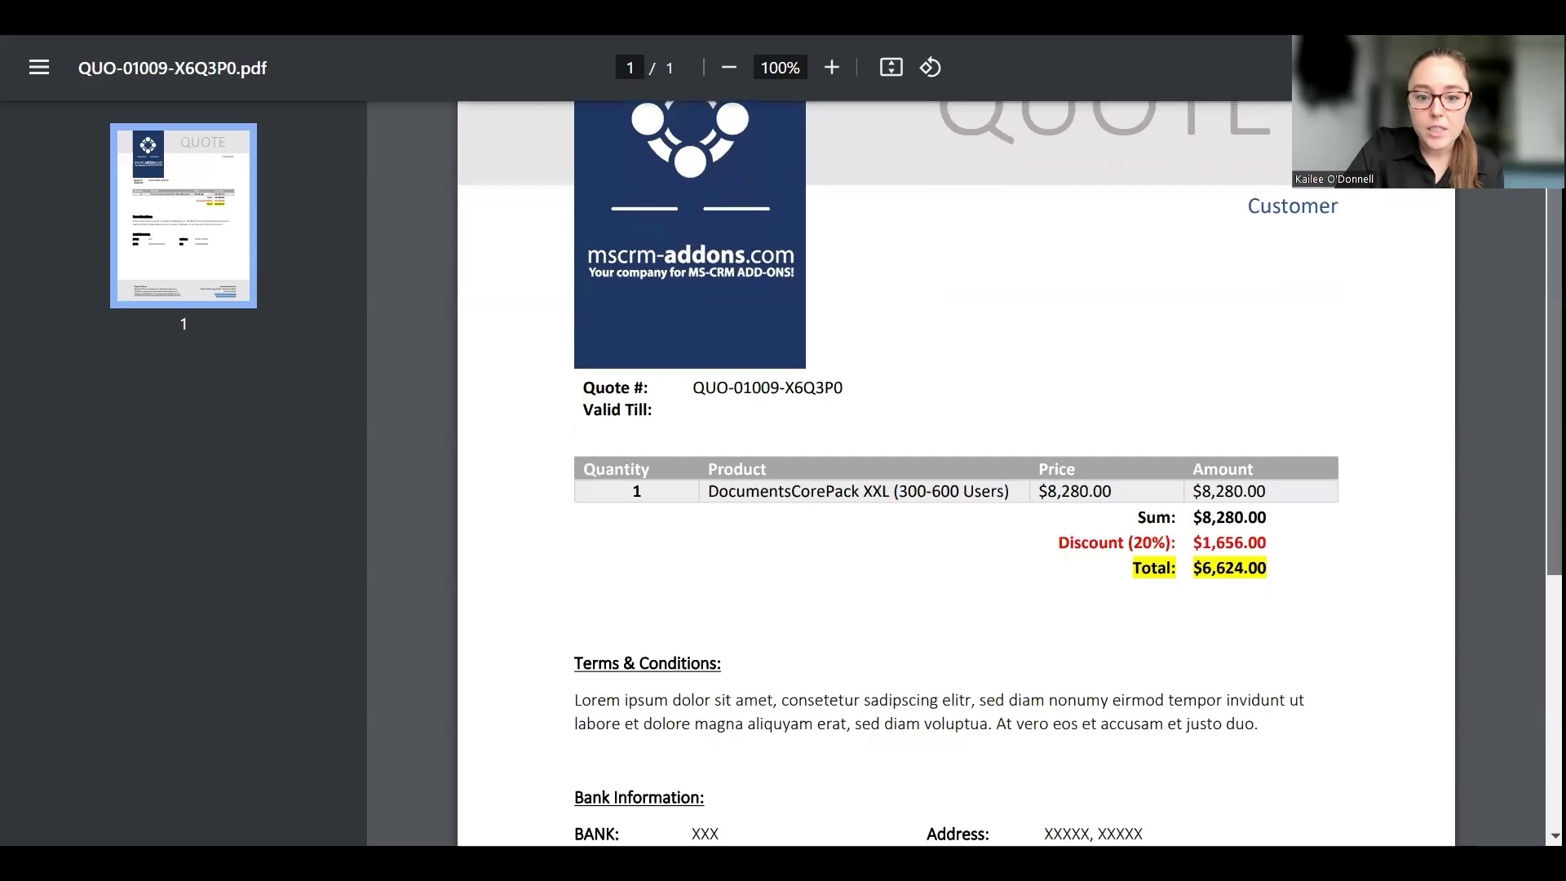
scroll(956, 473, down, 2)
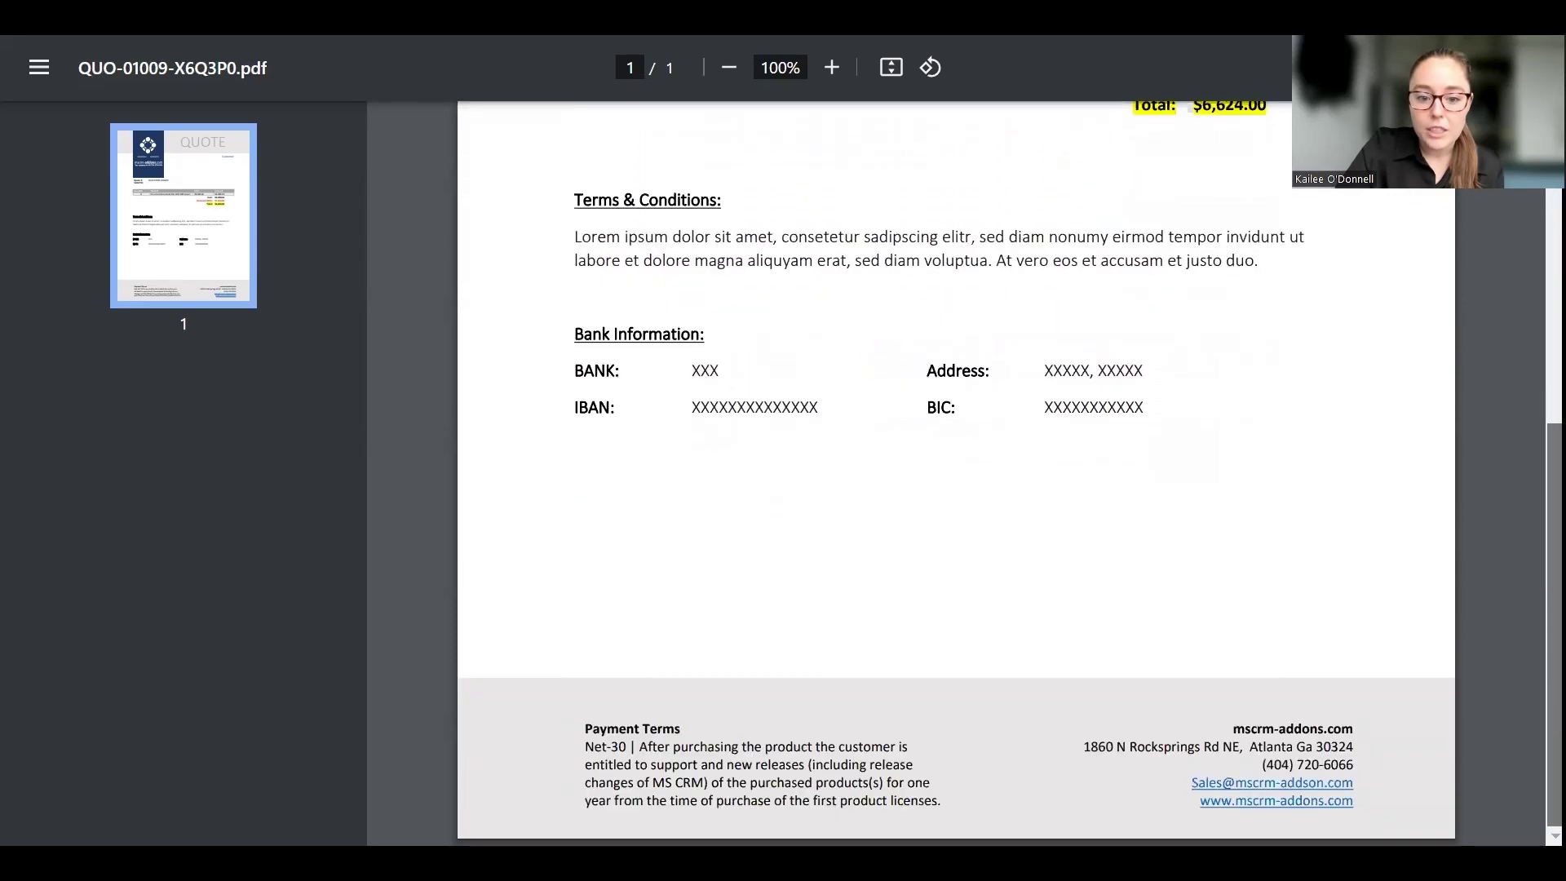
scroll(956, 473, up, 7)
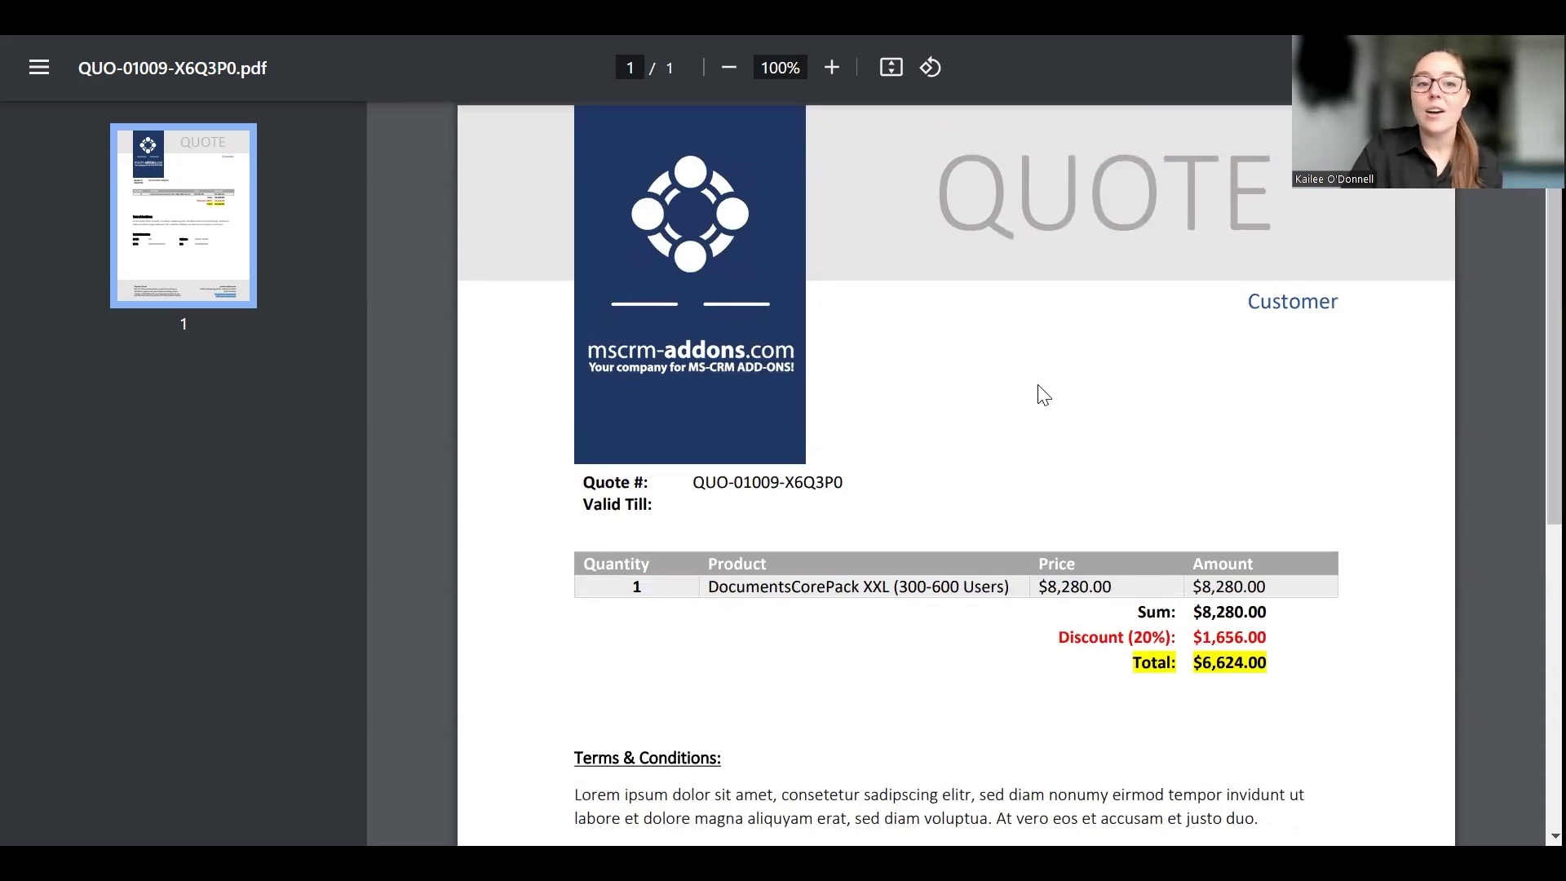
key(ctrl+w)
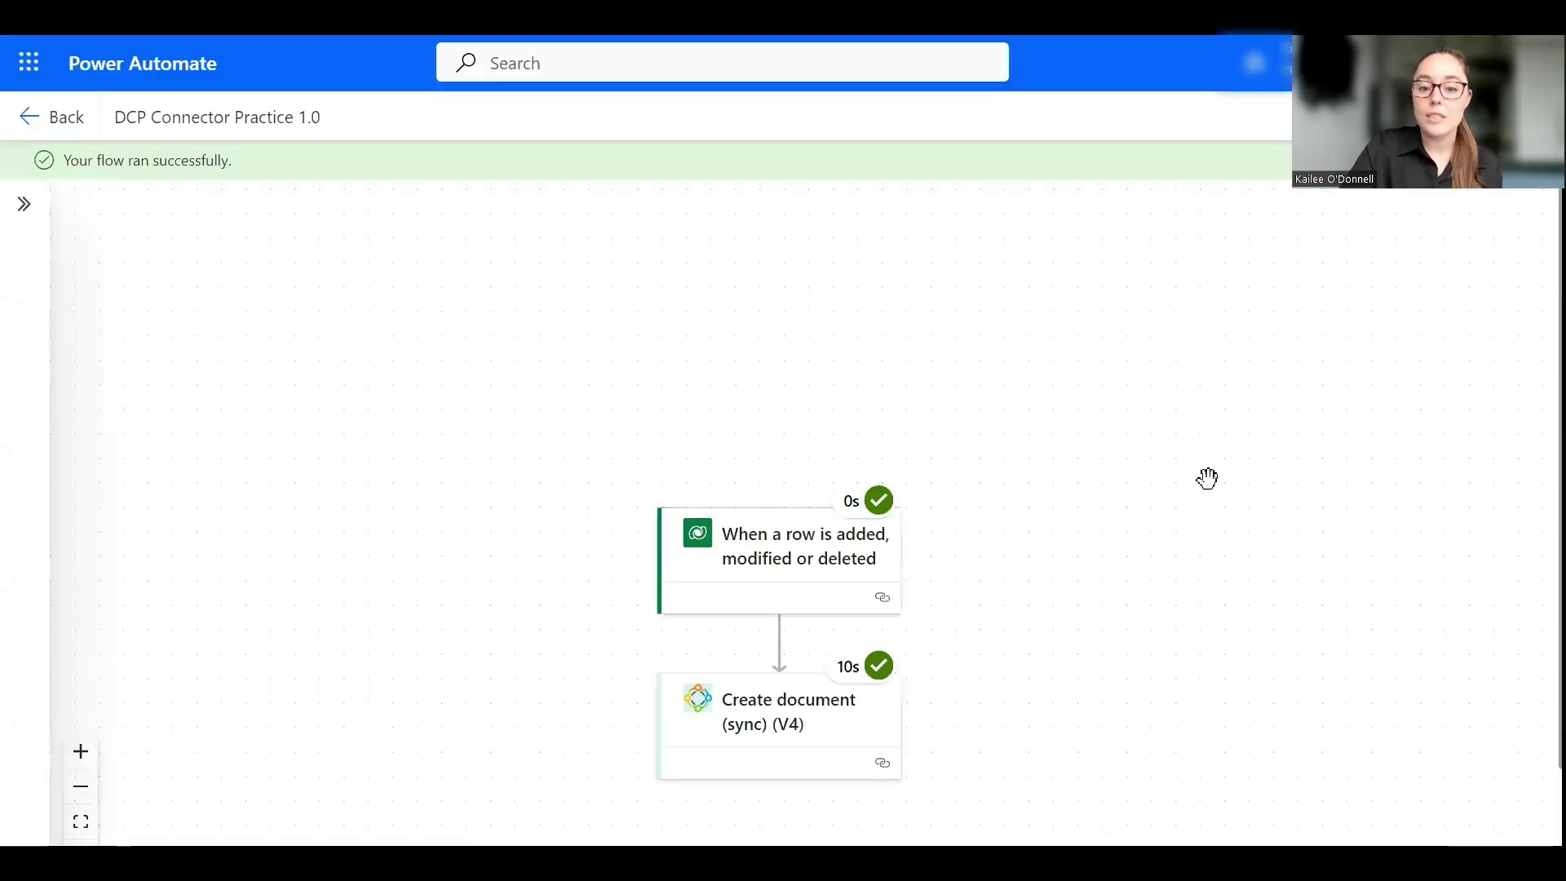